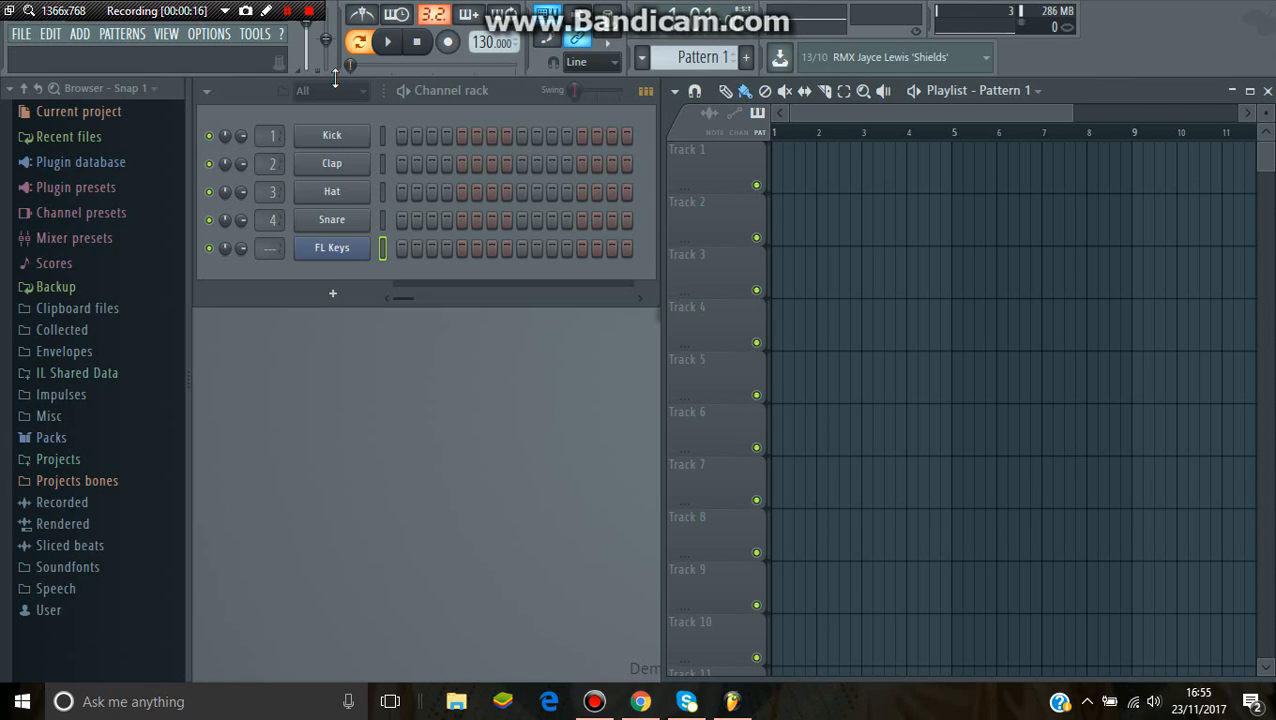
- Open the piano roll of the FL Keys channel
right_click(340, 256)
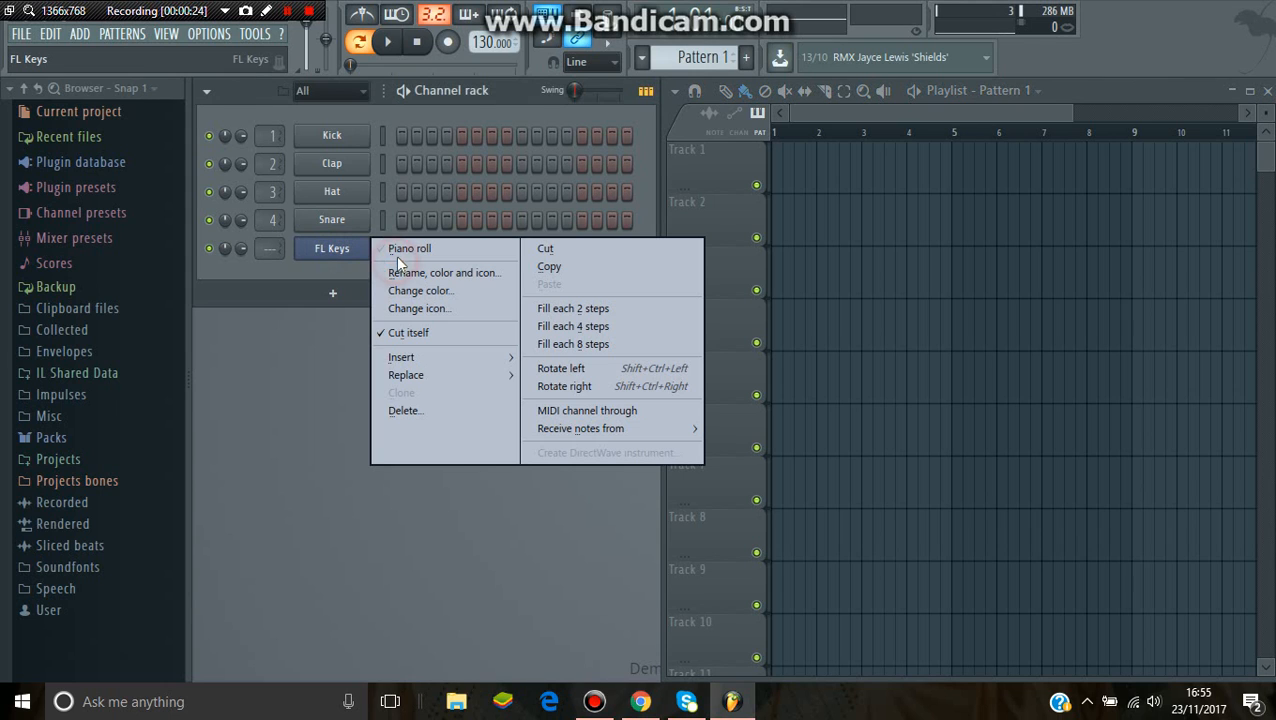
left_click(408, 250)
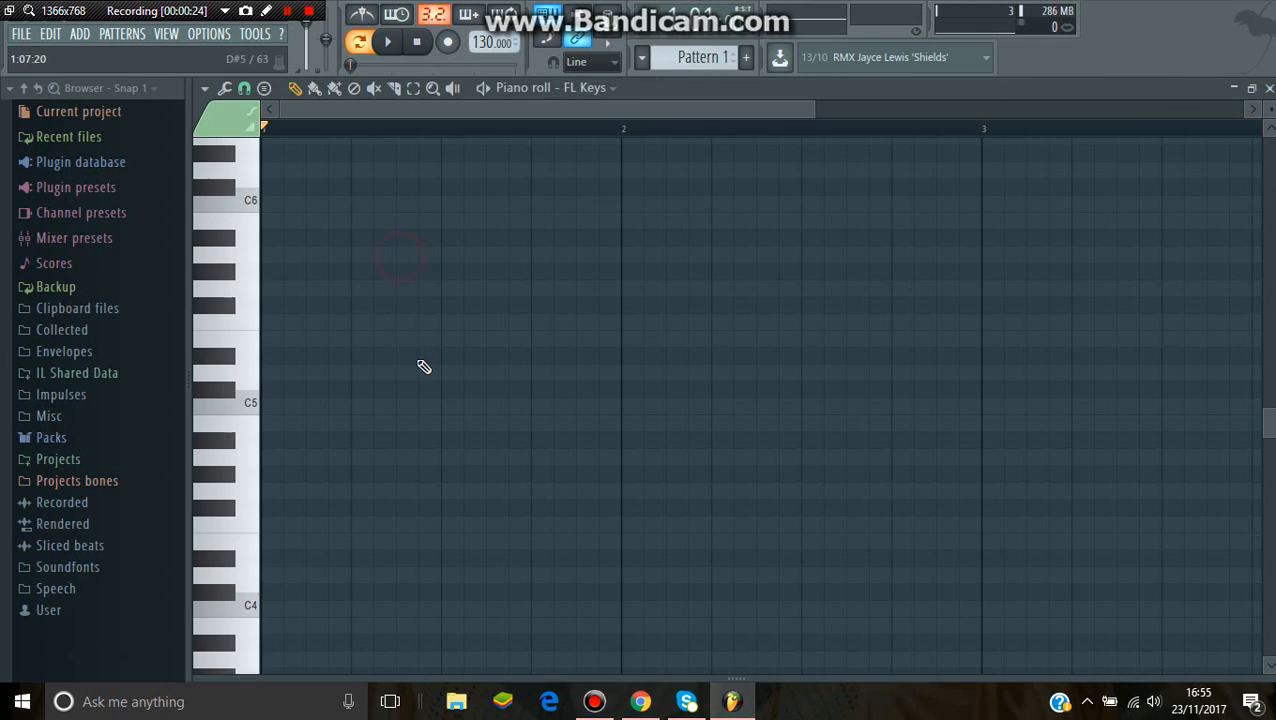
left_click(261, 90)
left_click(196, 116)
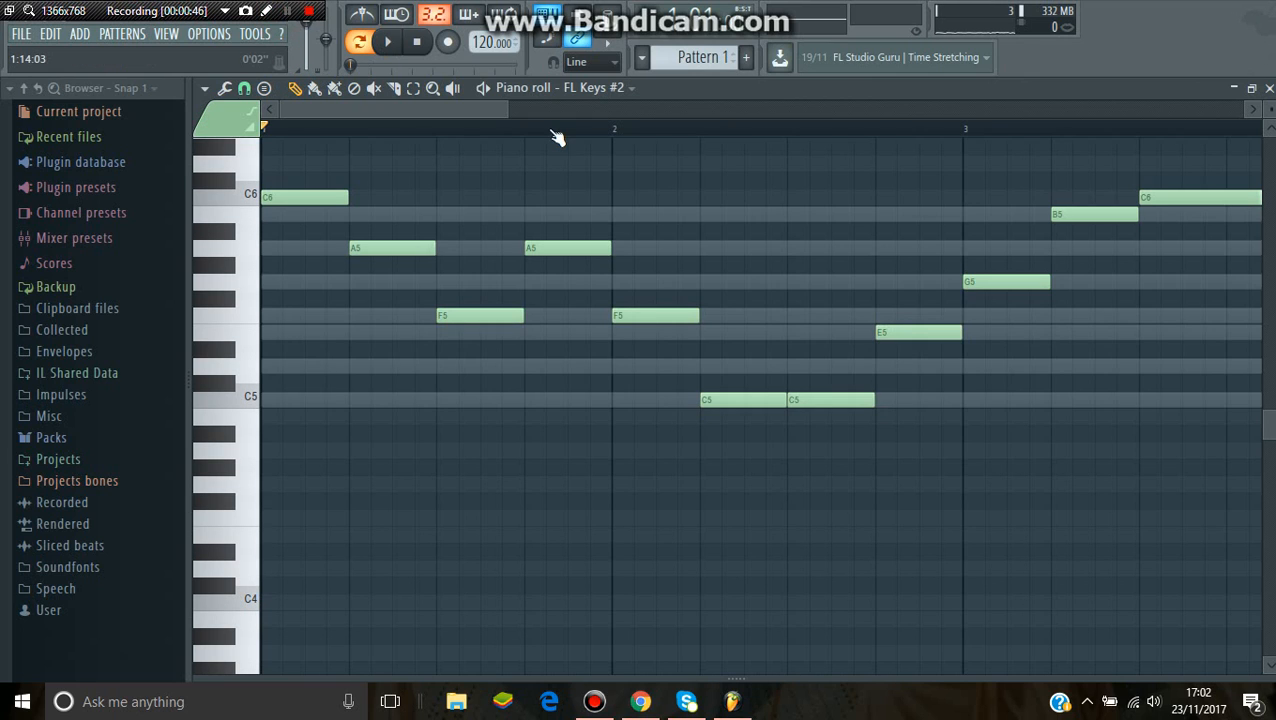
- Play the FL Keys #2 melody in the piano roll up to its last C5 note, then stop playback
left_click_drag(508, 109, 762, 113)
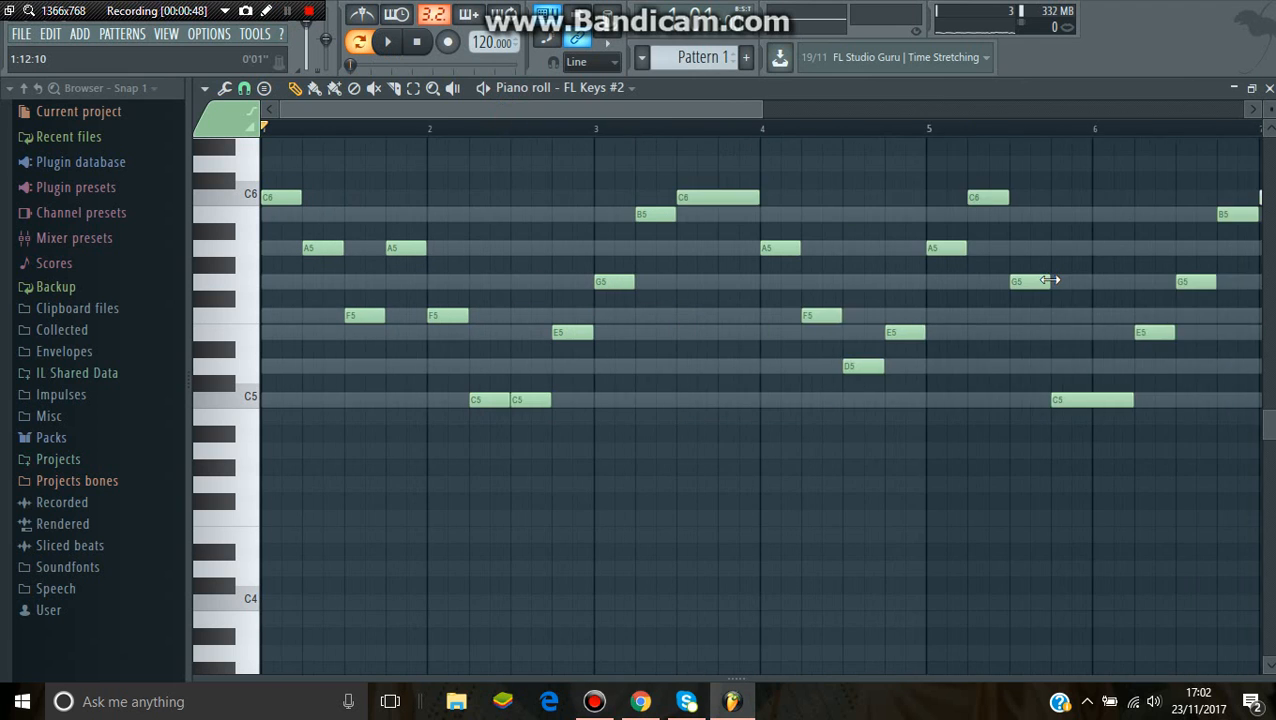
left_click_drag(1050, 280, 931, 242)
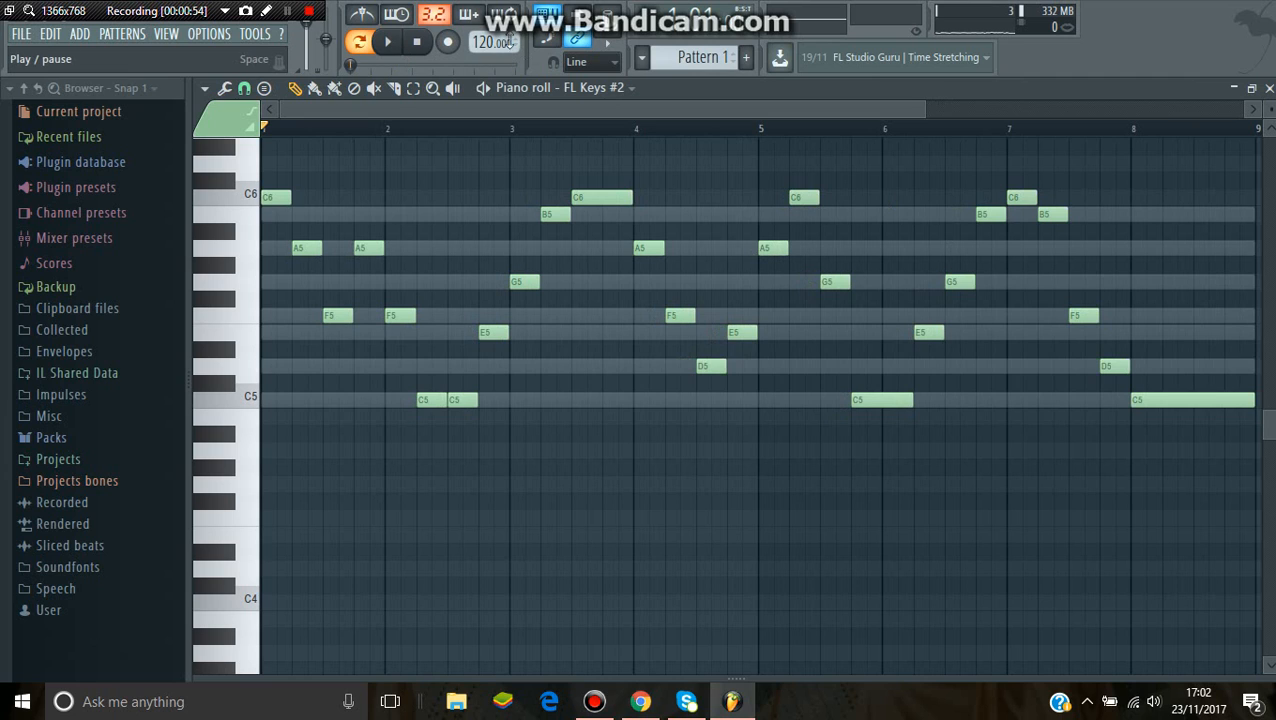
left_click(390, 46)
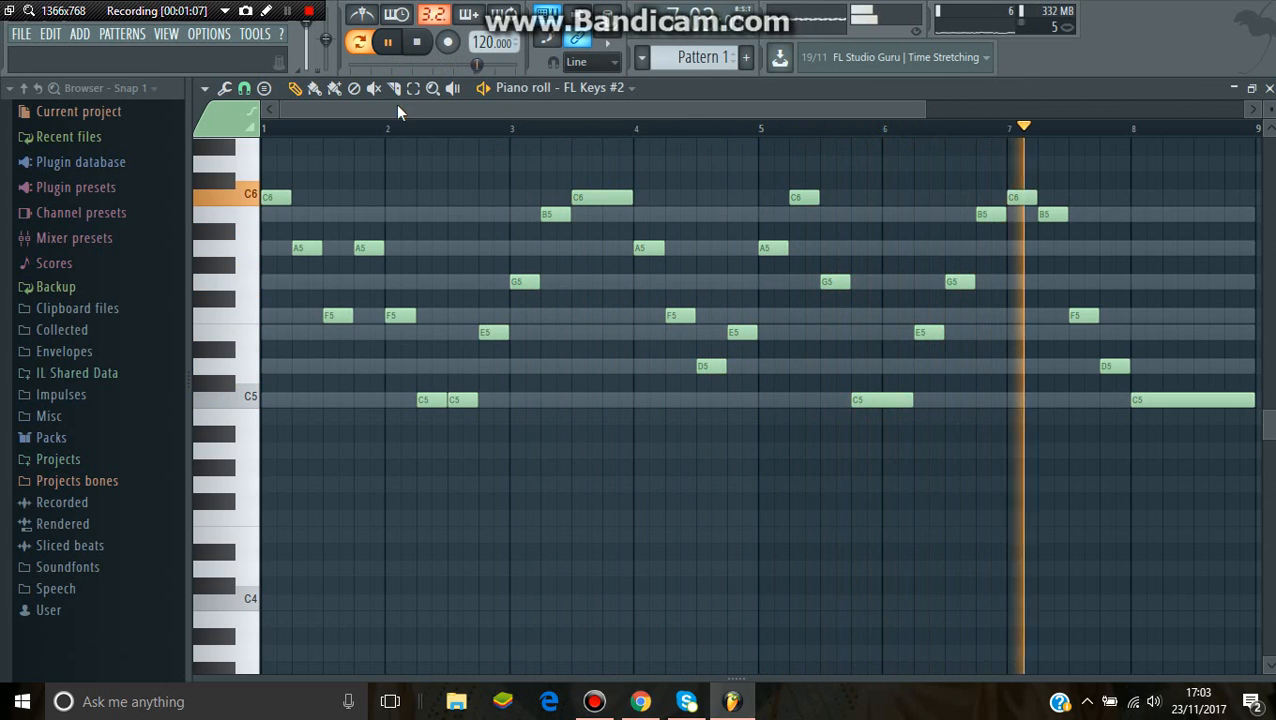
left_click_drag(424, 104, 380, 100)
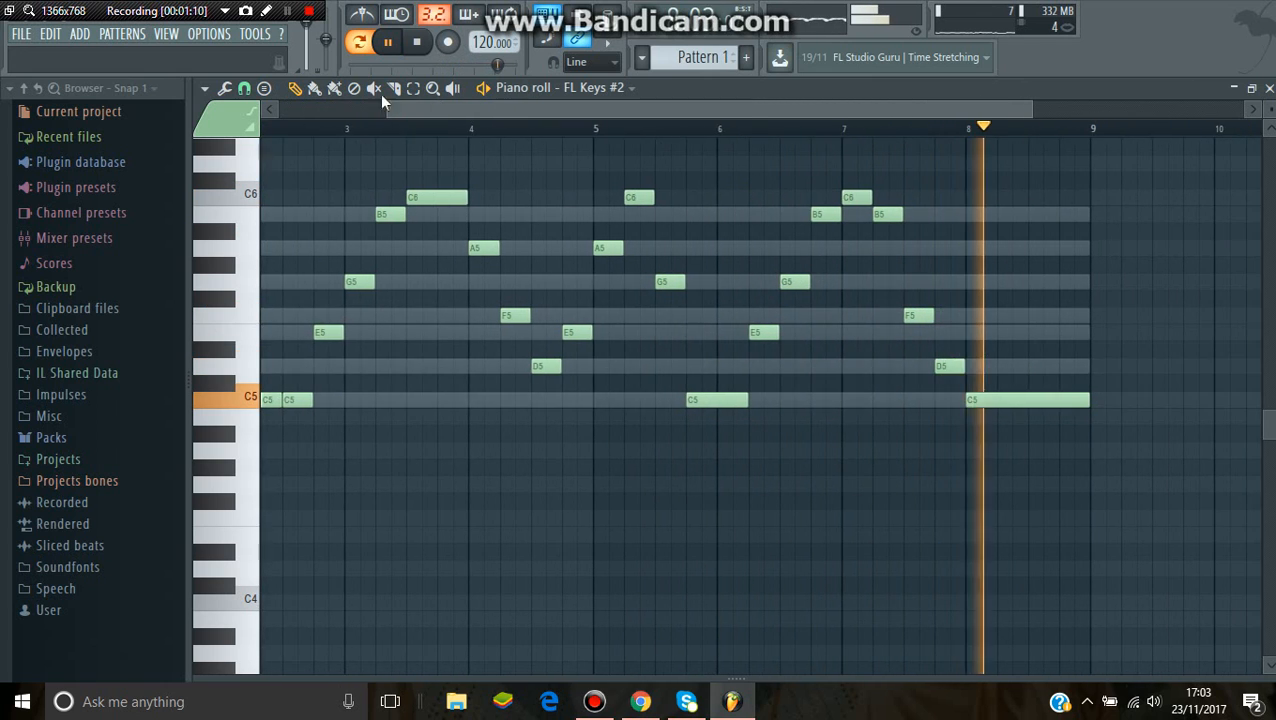
left_click(423, 44)
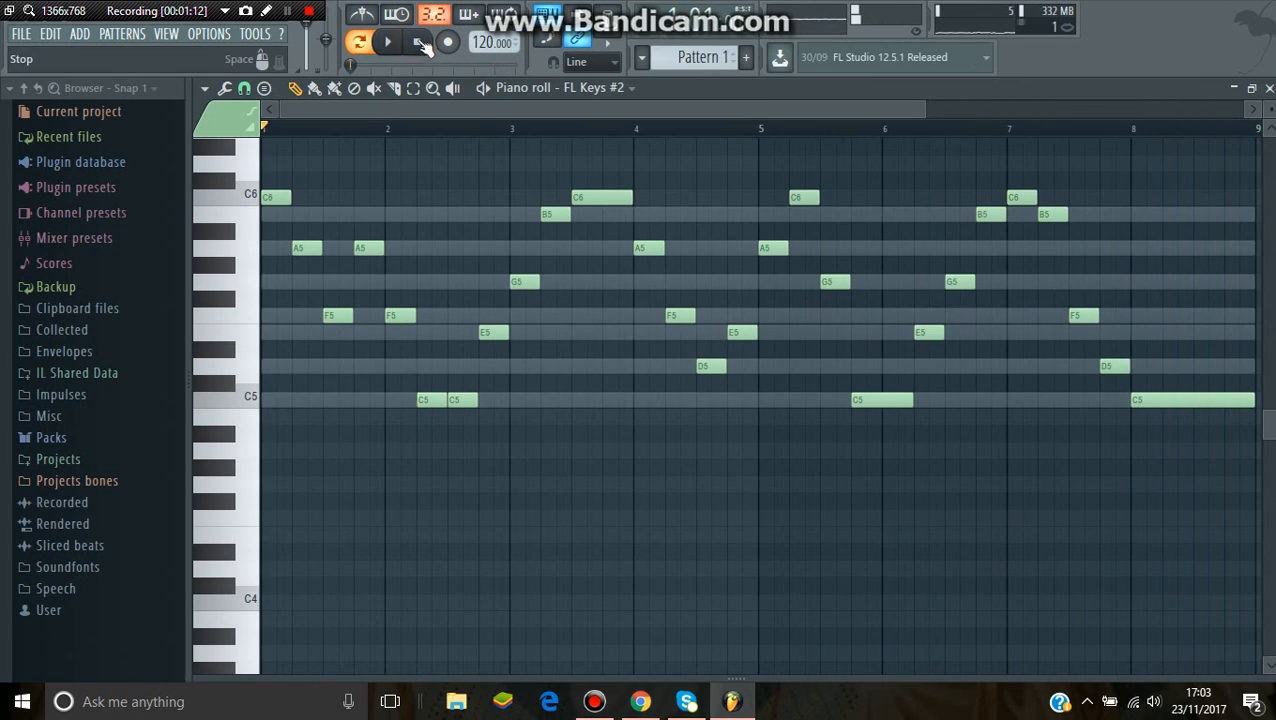
- Shorten the C5 note before bar 6 to one beat and move the E5 through D5 notes after it one beat earlier
left_click(874, 399)
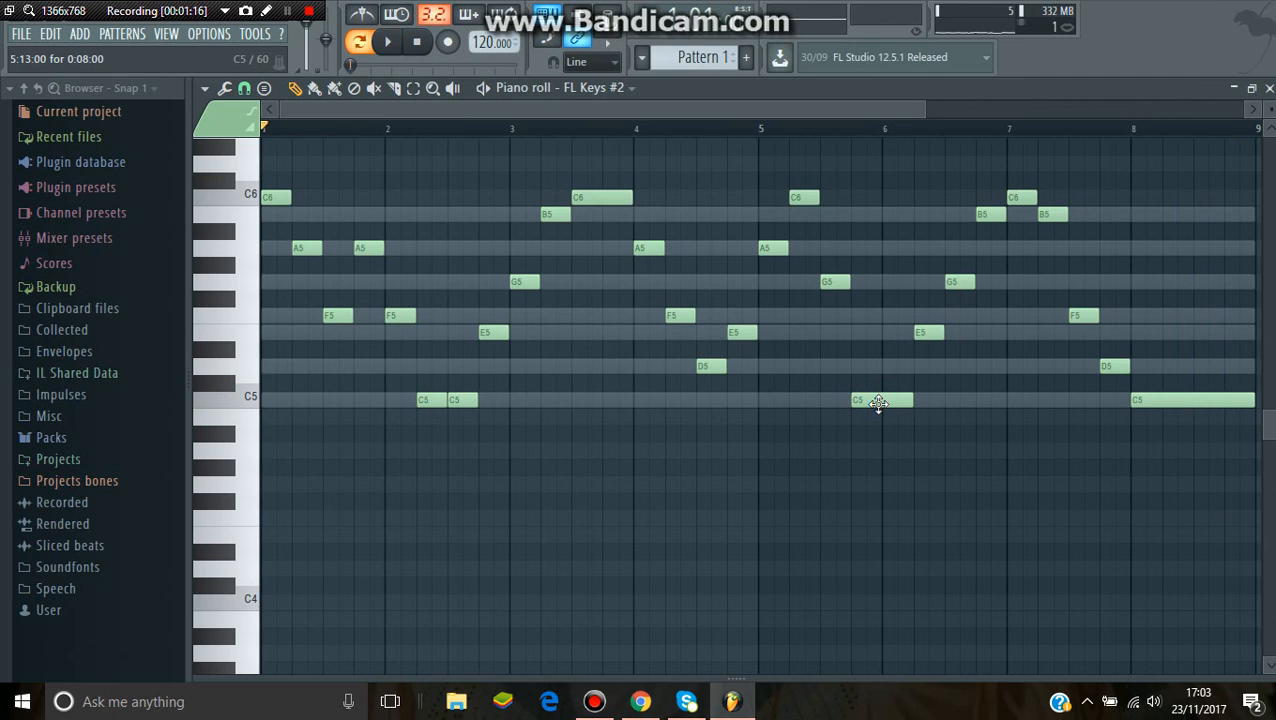
left_click_drag(910, 398, 884, 399)
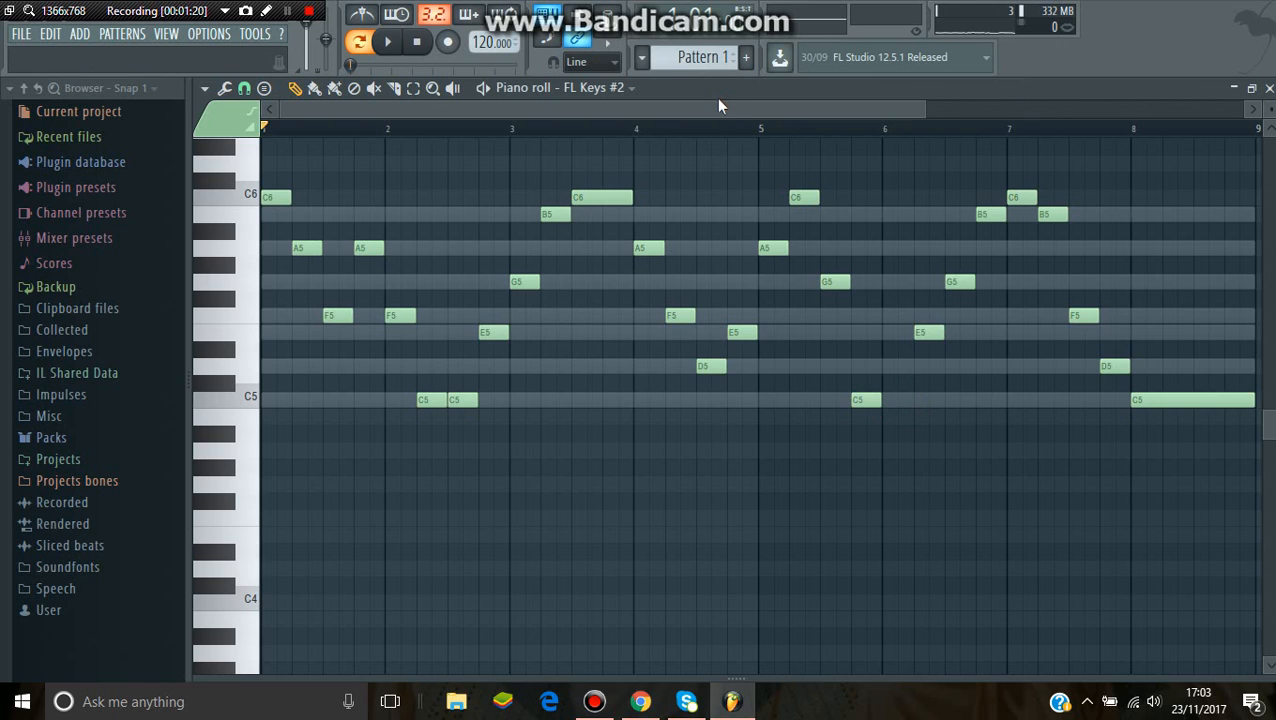
left_click_drag(716, 102, 683, 412)
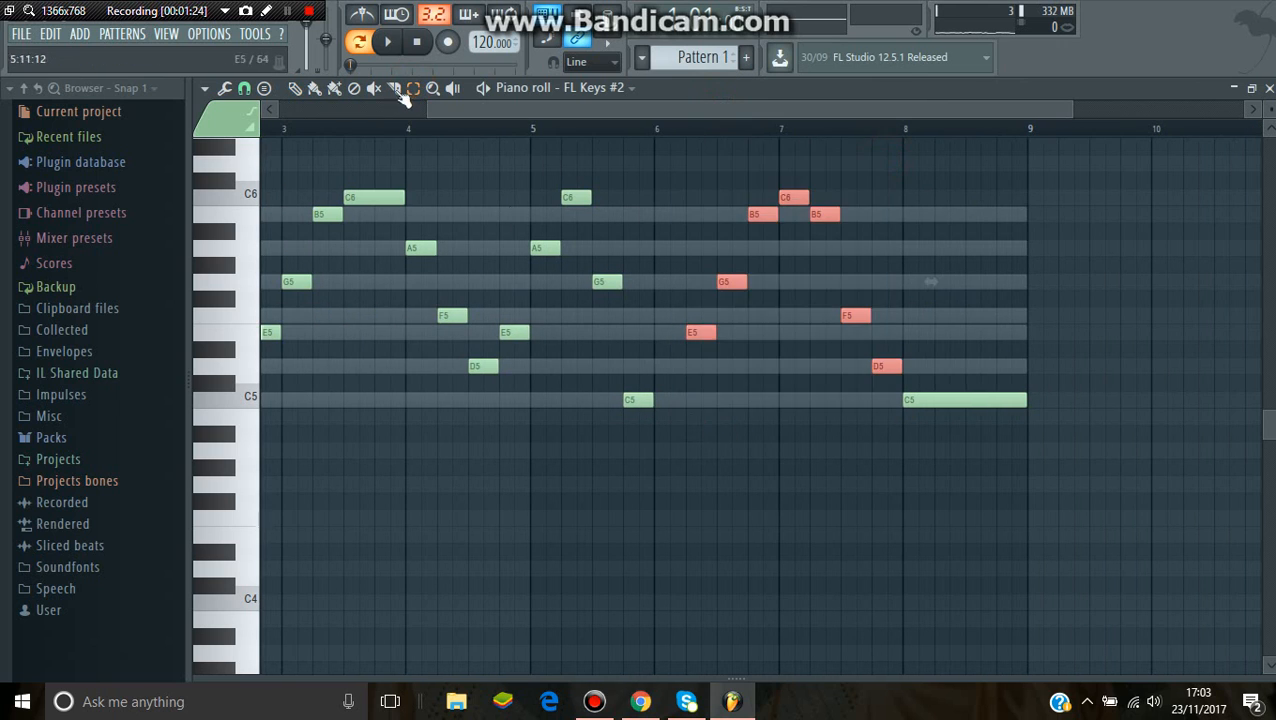
left_click_drag(733, 282, 704, 280)
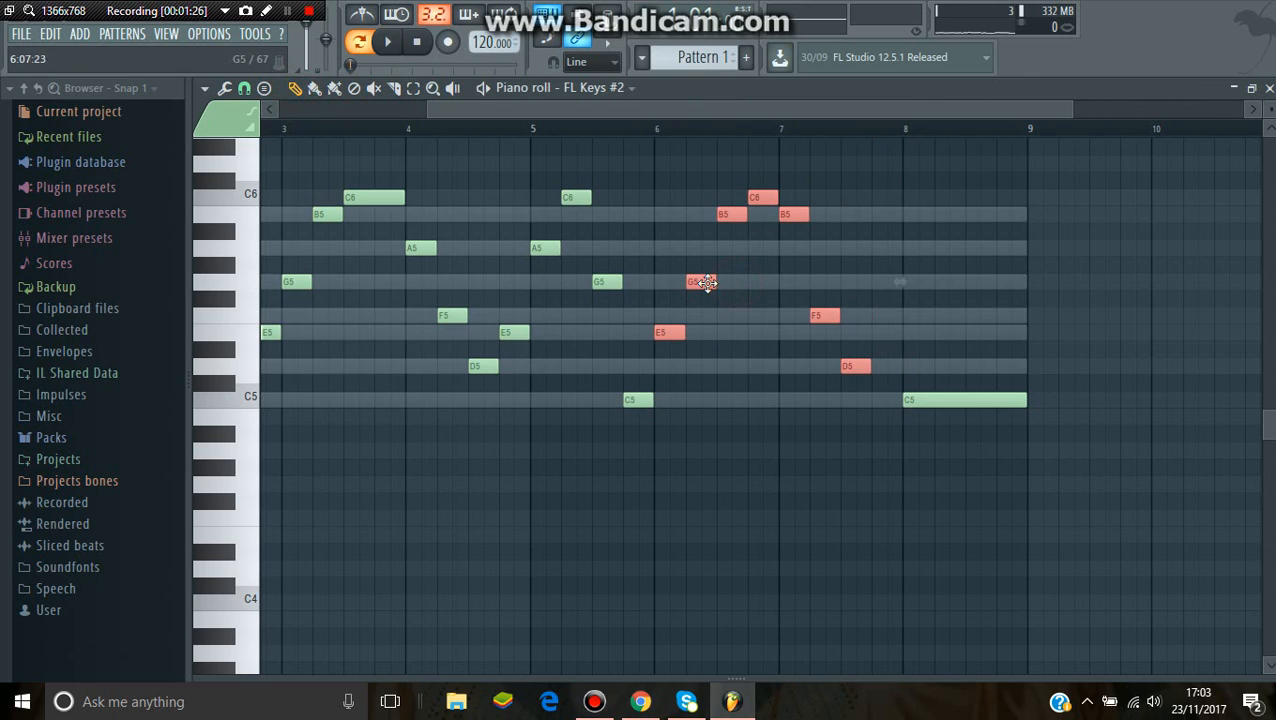
- Move the last F5 and D5 notes one beat later, up to bar 8, and add a G5 note in the gap
left_click(1000, 299)
right_click(1000, 299)
left_click_drag(825, 316, 855, 316)
left_click_drag(852, 365, 882, 365)
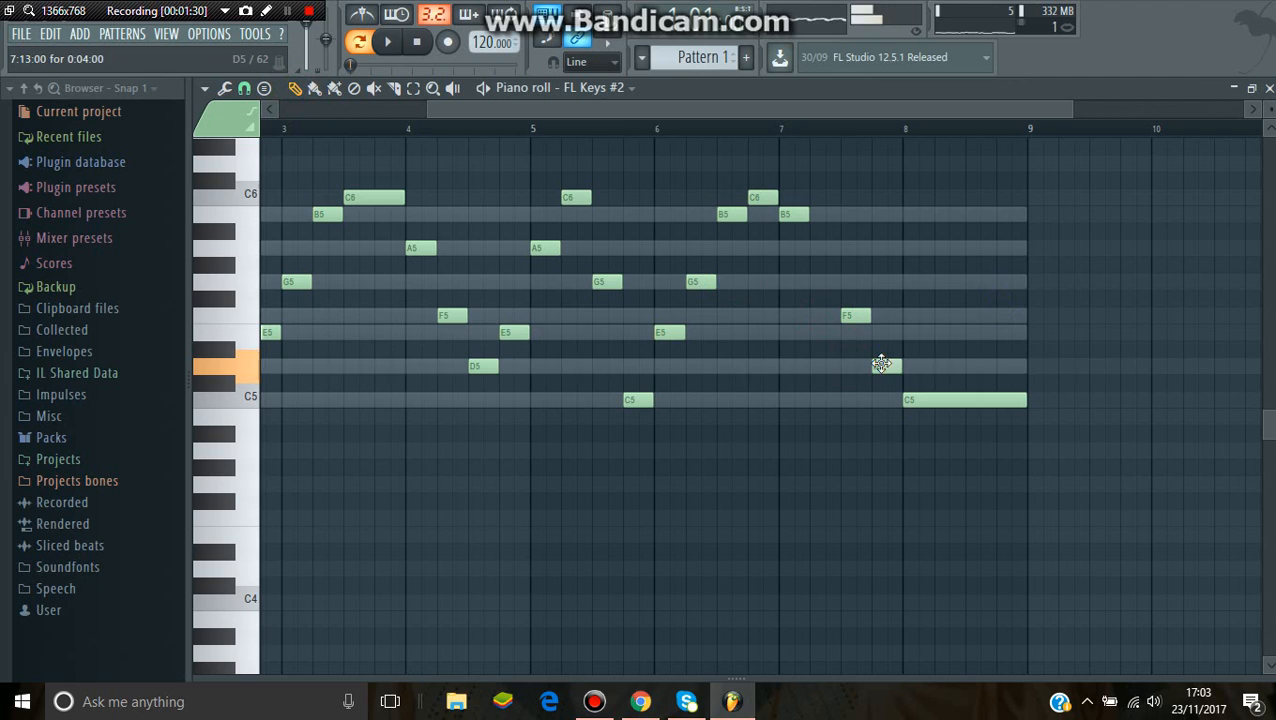
left_click(822, 282)
- Play the revised melody ending from bar 6, then stop playback
left_click(655, 128)
key("space")
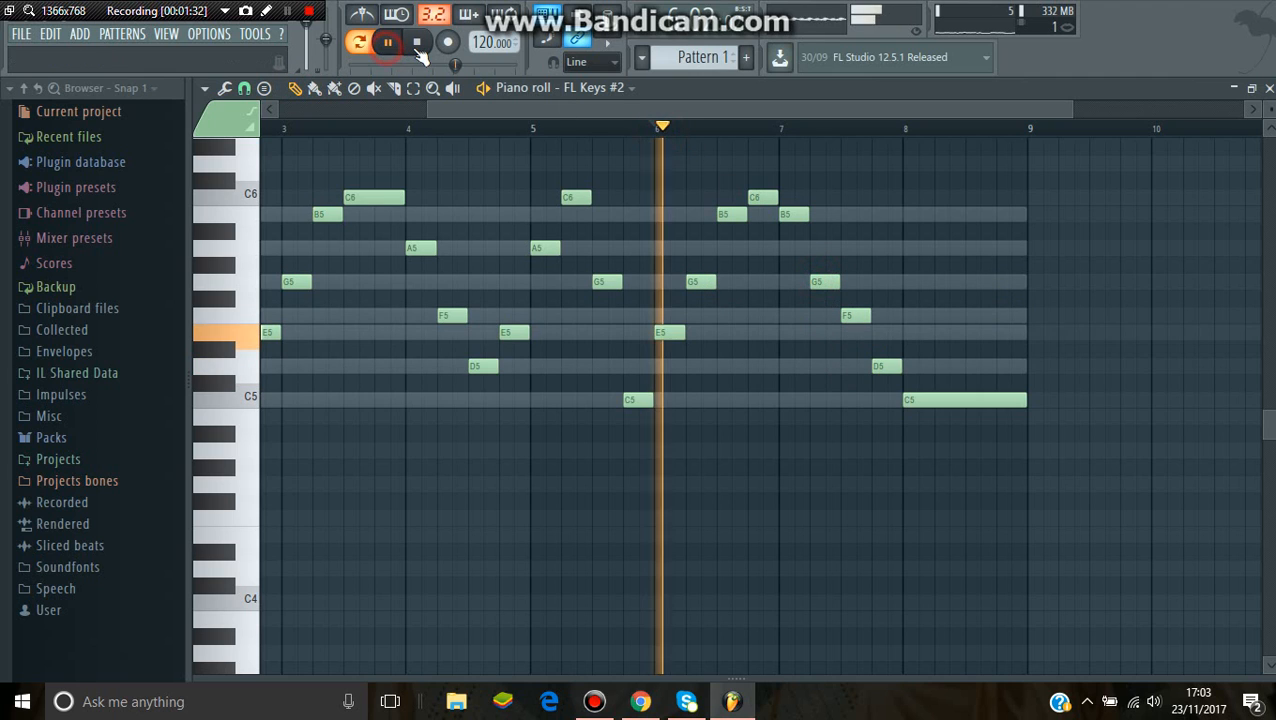
left_click(538, 125)
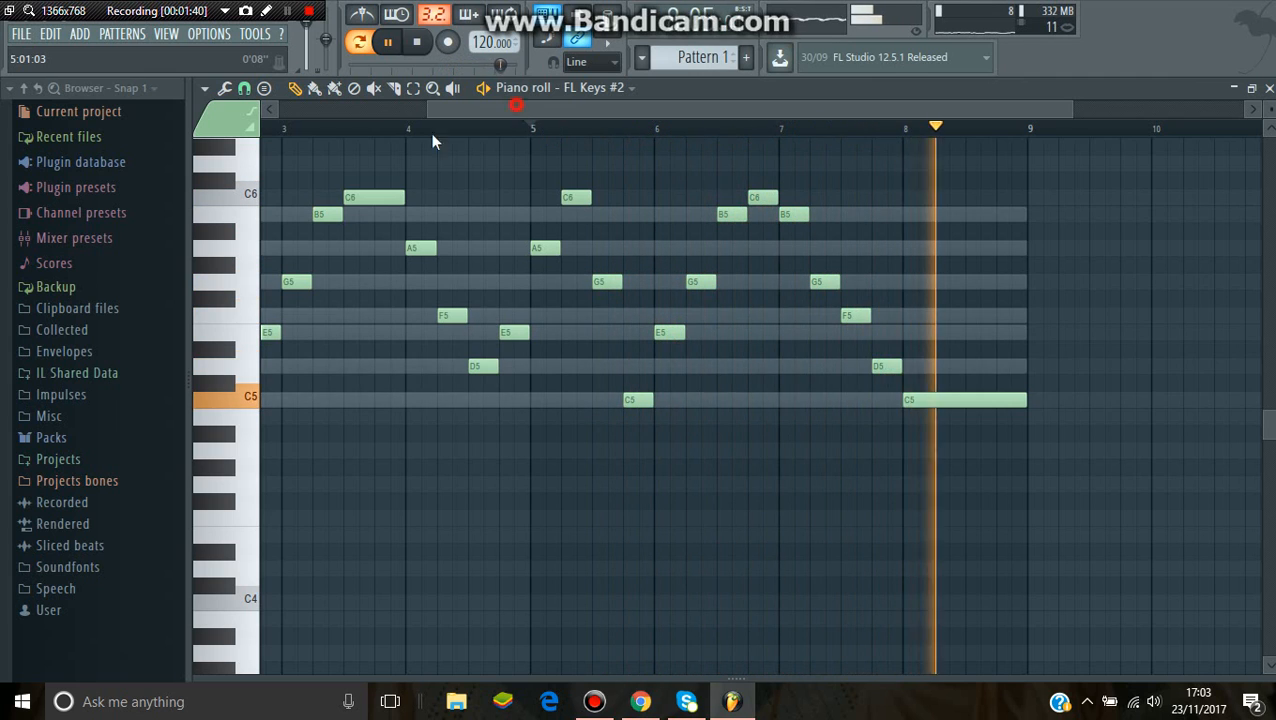
left_click_drag(436, 112, 278, 118)
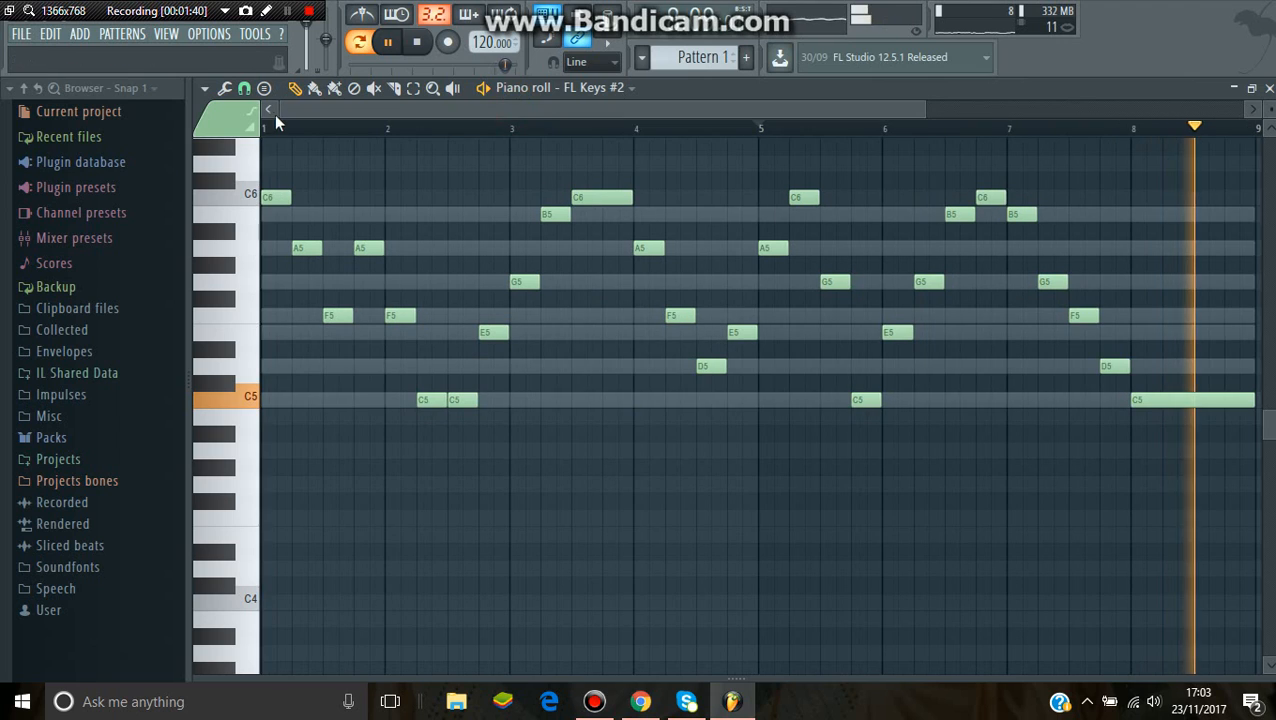
left_click(416, 44)
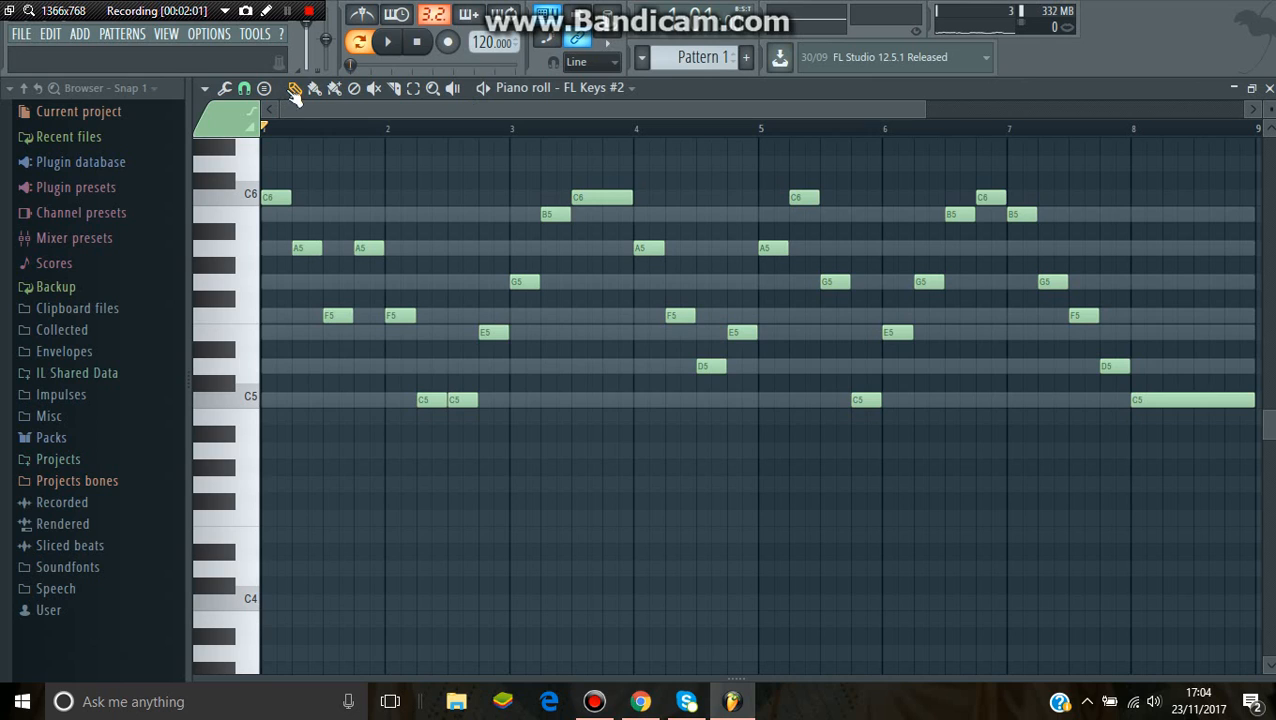
- Play the embellished FL Keys #2 melody through to bar 8, stop playback and close the piano roll
left_click(287, 11)
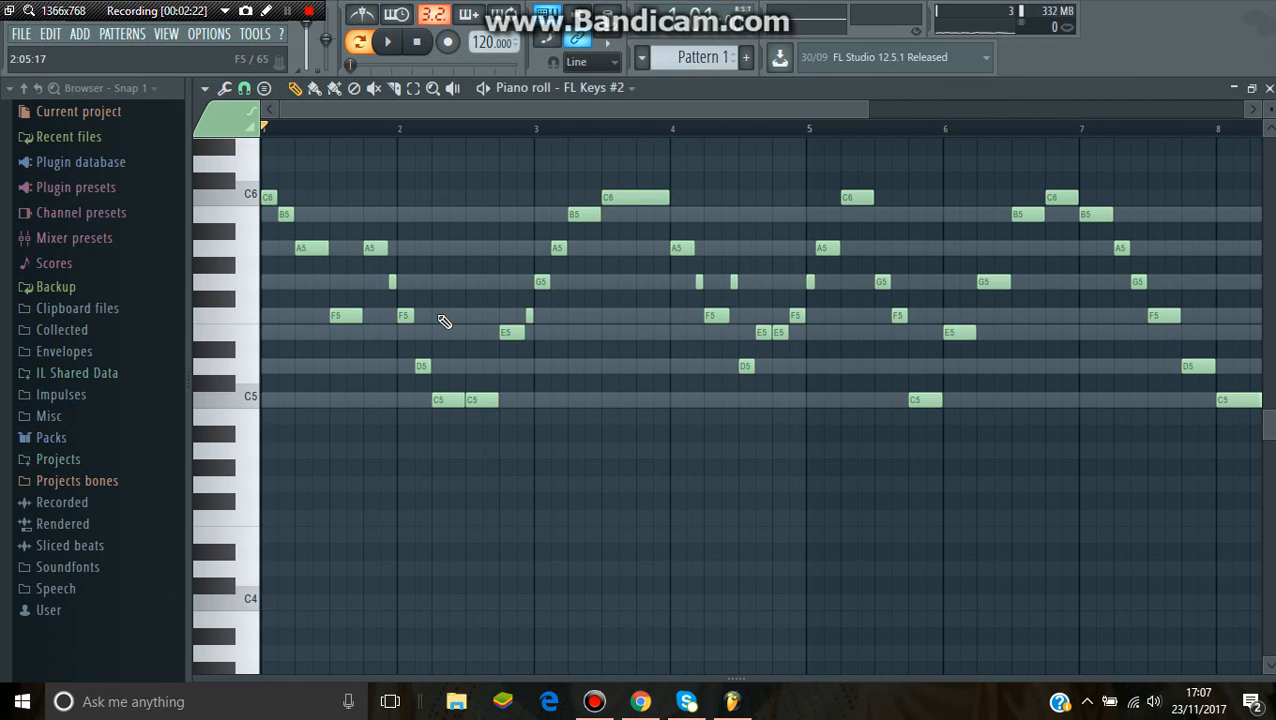
left_click(390, 42)
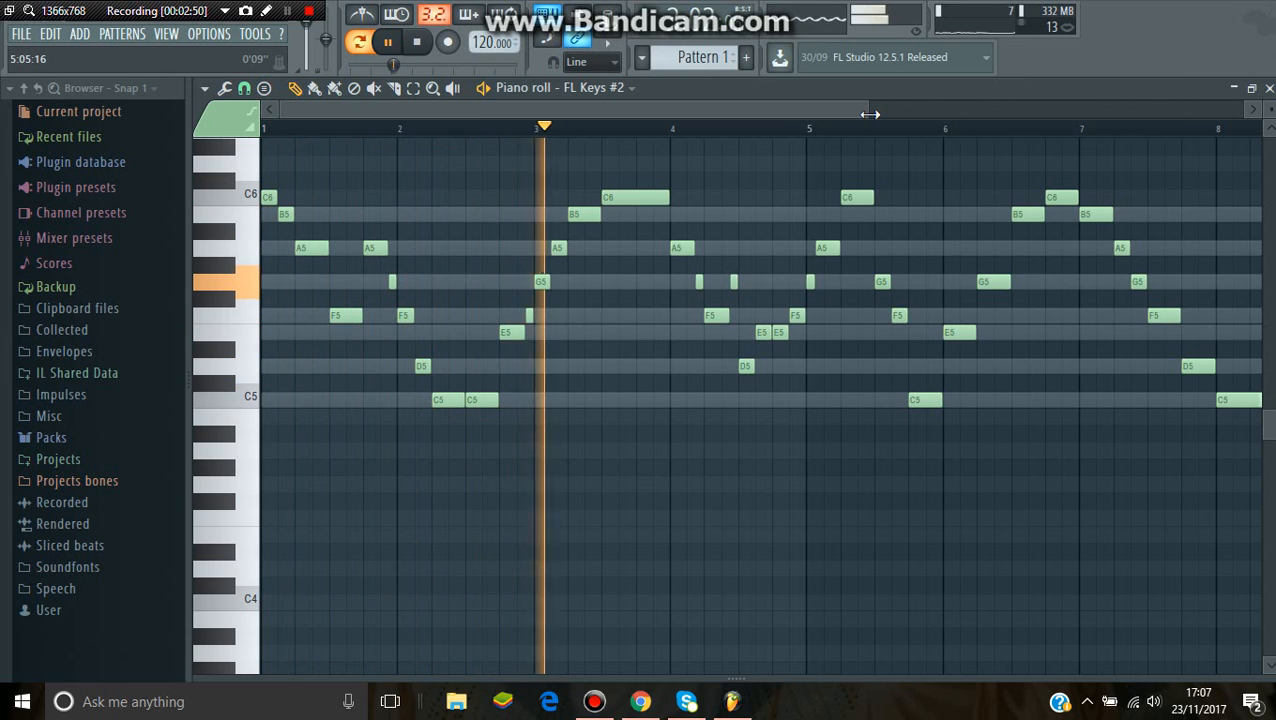
left_click_drag(869, 113, 1067, 132)
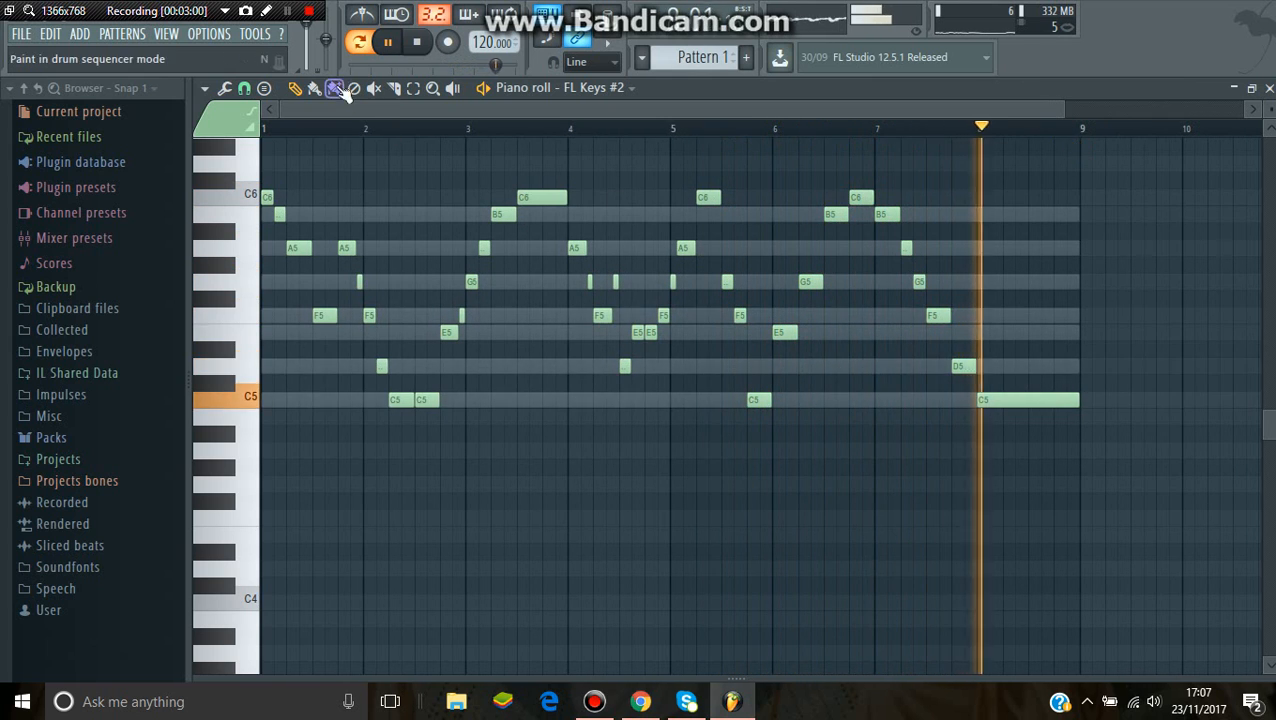
key("space")
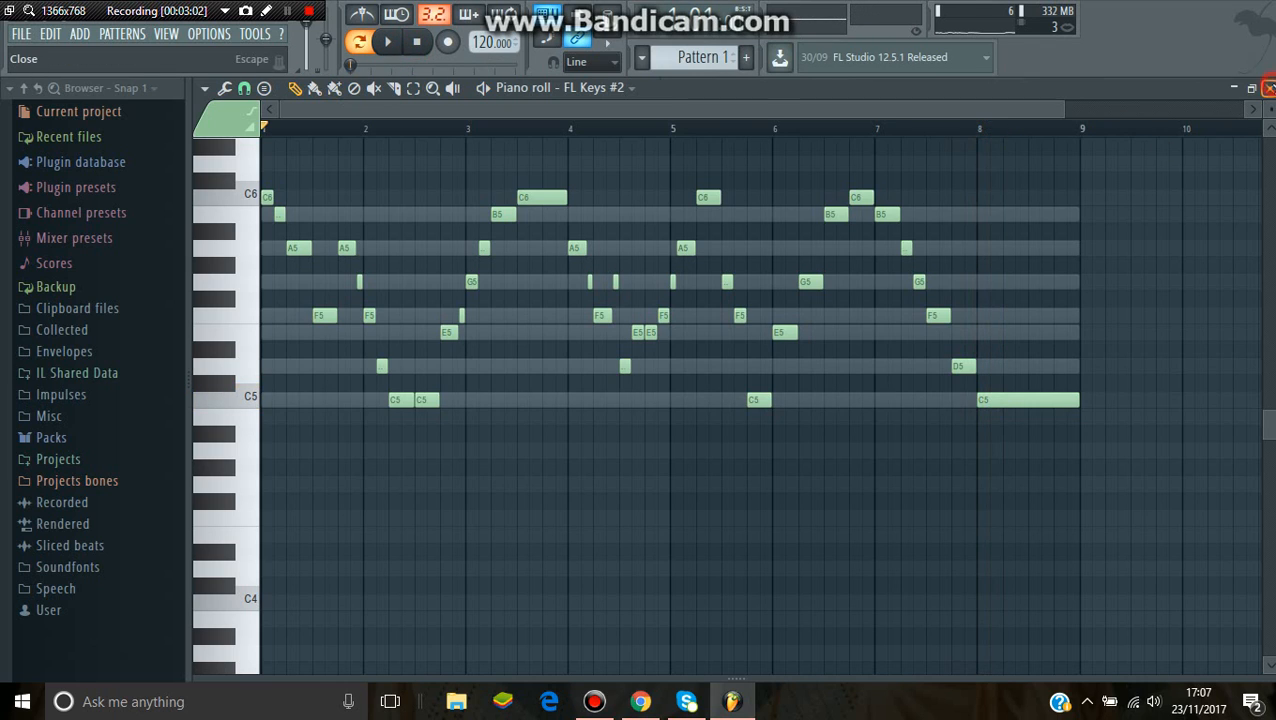
left_click(1266, 87)
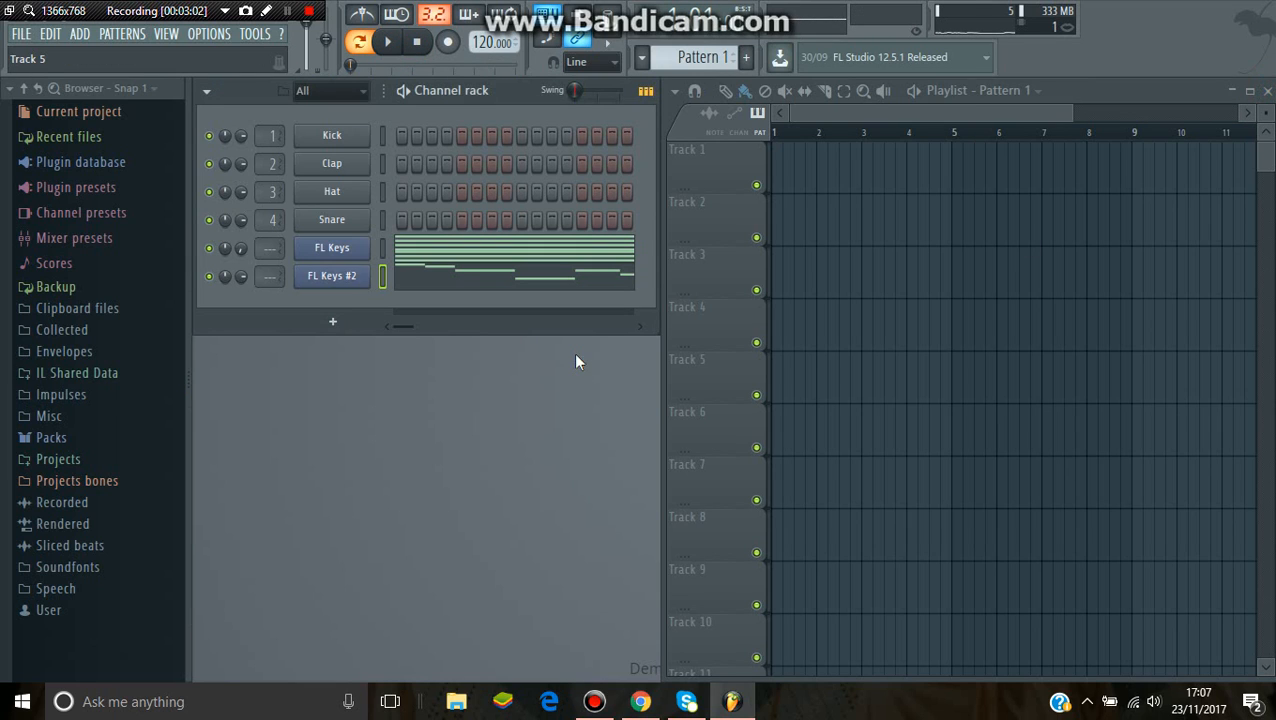
- Replace the FL Keys #2 channel's instrument with the GMS synthesizer
right_click(318, 289)
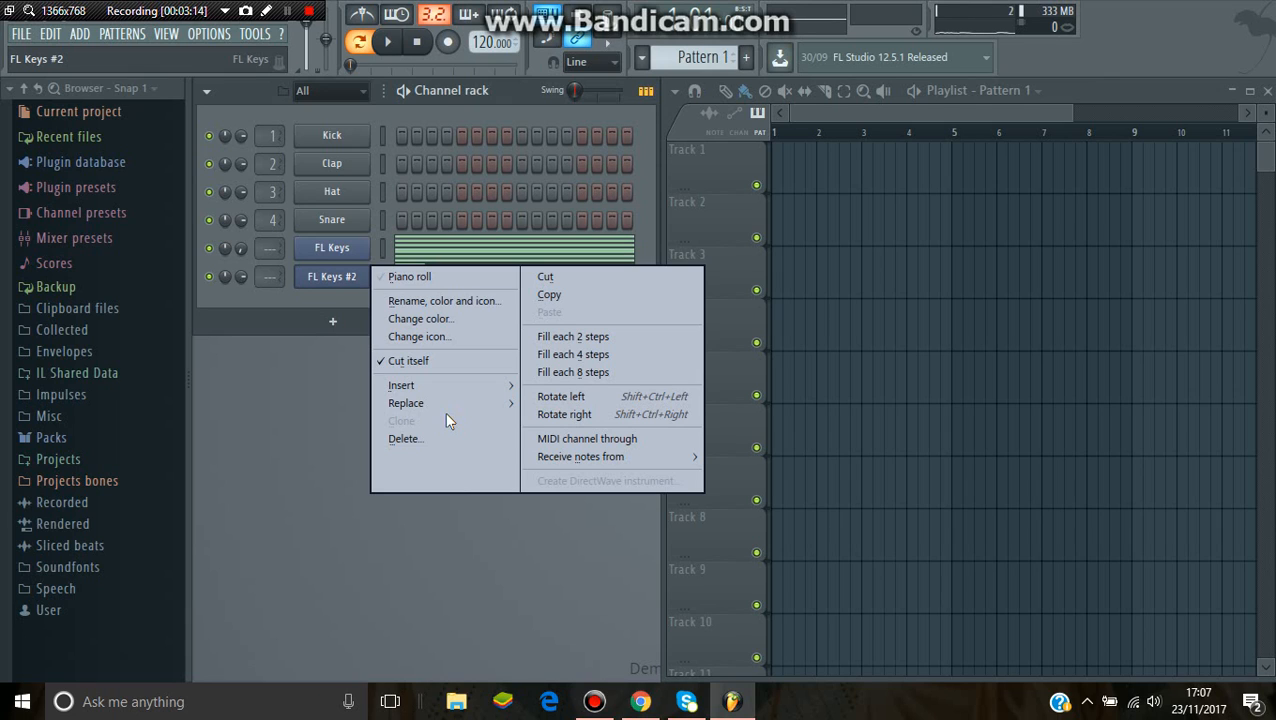
mouse_move(447, 405)
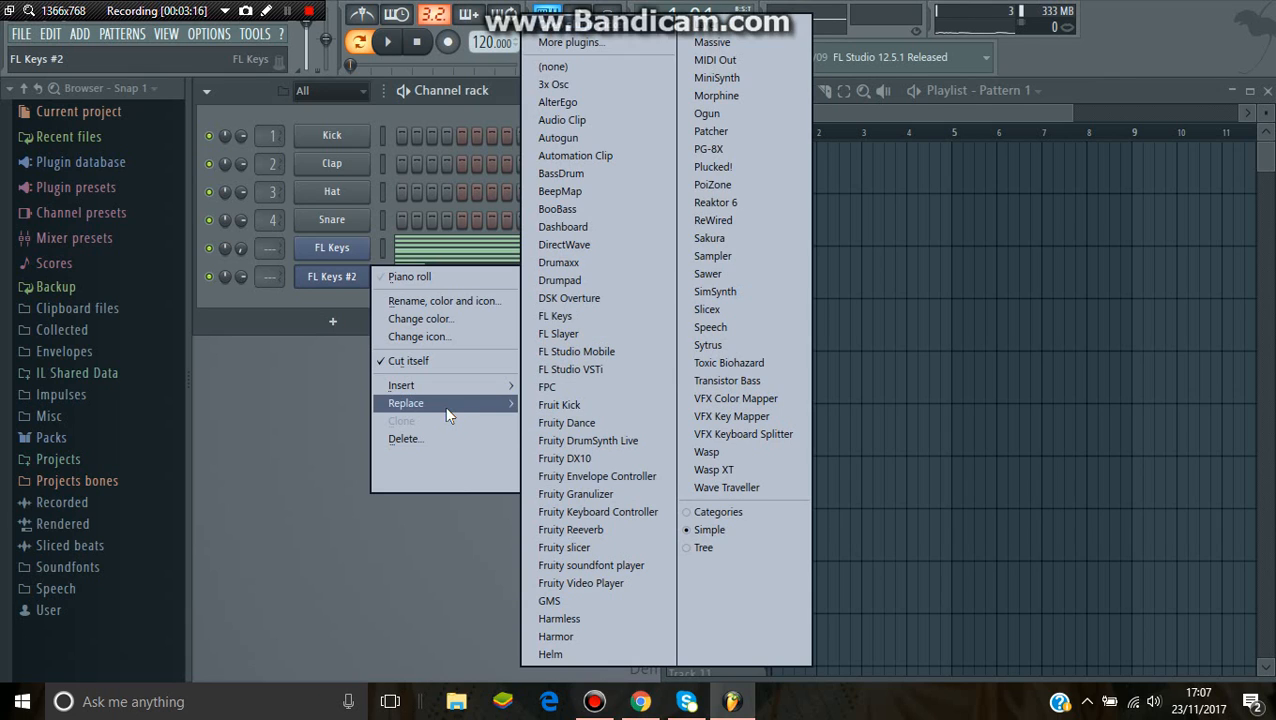
left_click(617, 604)
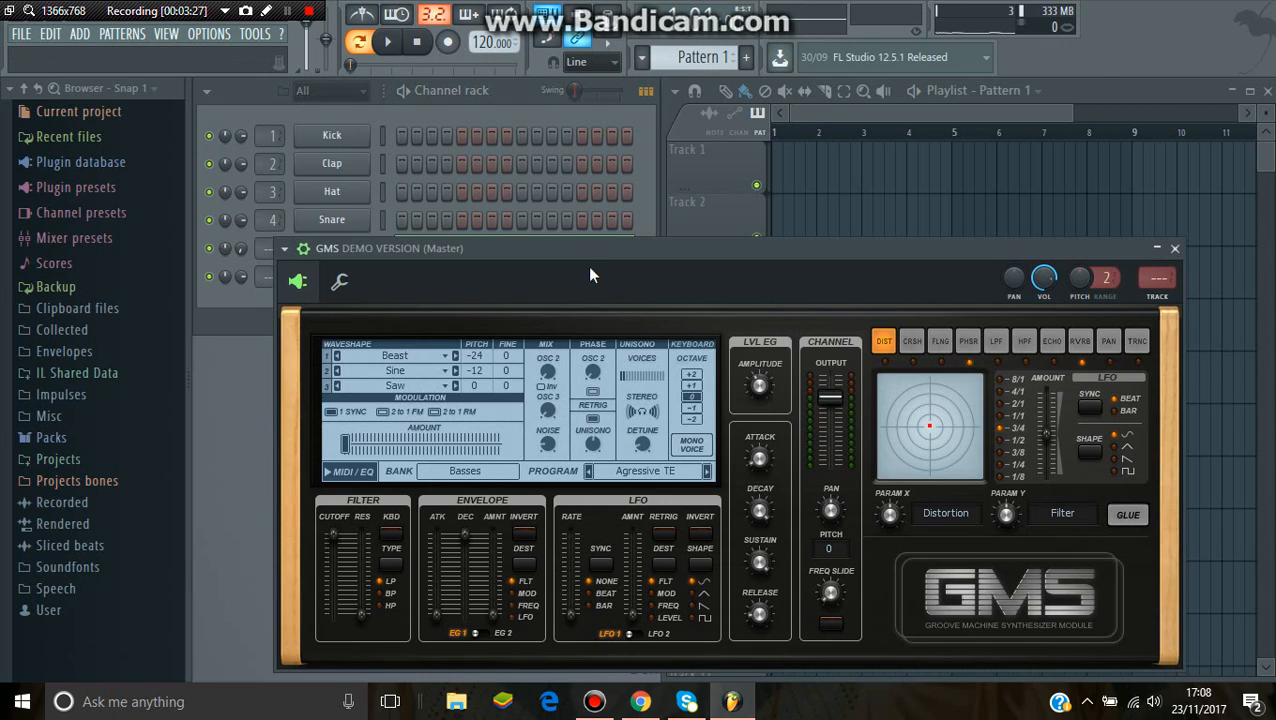
left_click_drag(589, 260, 590, 202)
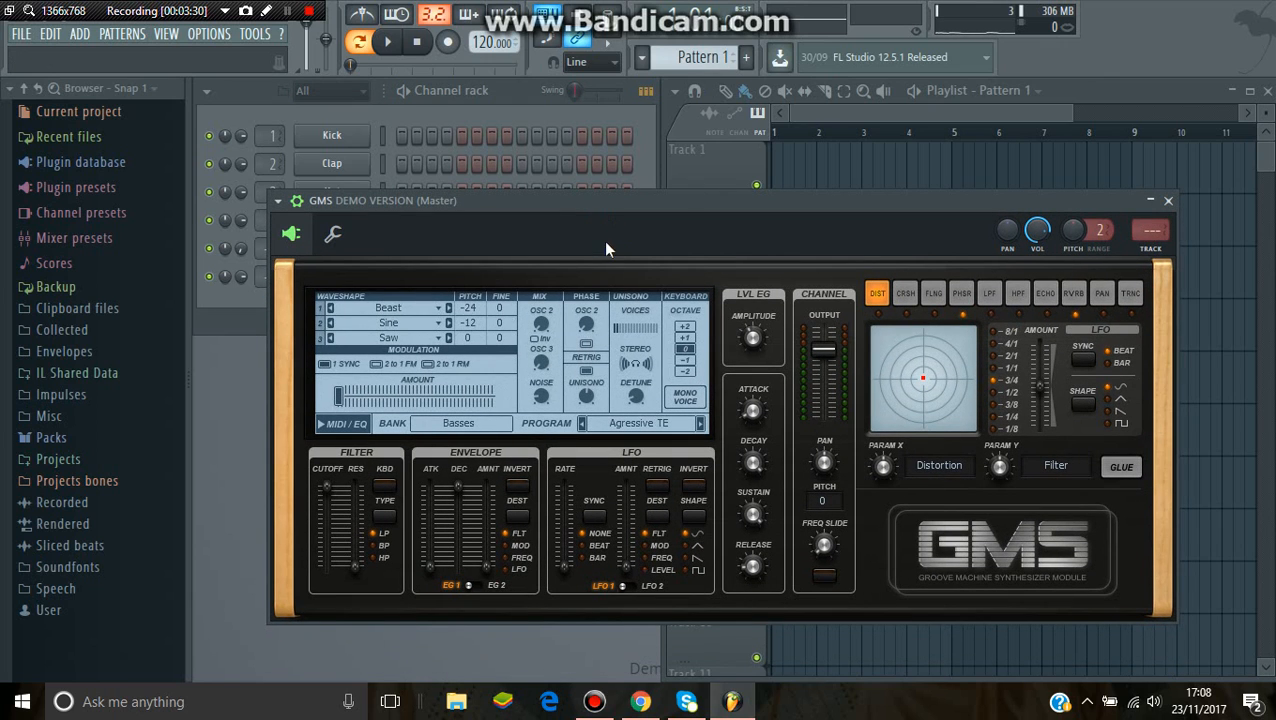
- Select the User bank in the GMS presets library and audition the 16 bit arp preset with the melody
left_click(634, 428)
left_click(624, 522)
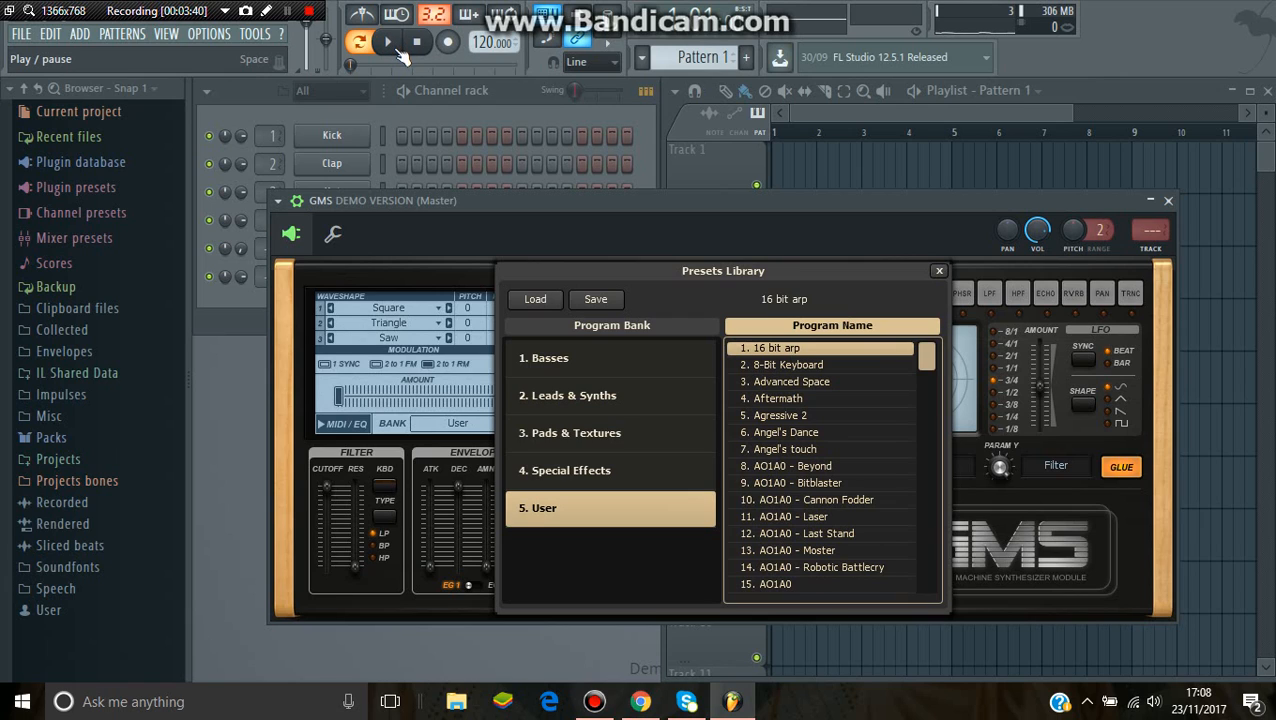
left_click(396, 48)
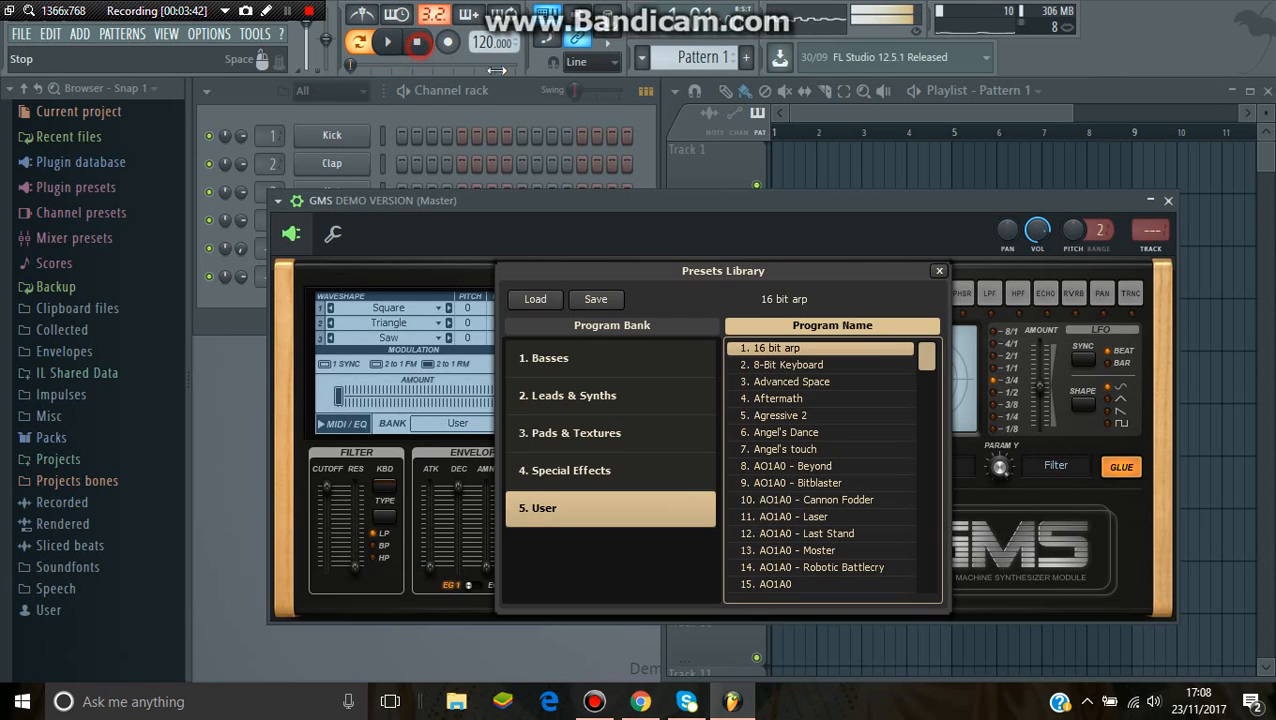
- Play the melody and compare the 8-Bit Keyboard and Advanced Space presets, ending on 8-Bit Keyboard
left_click(762, 365)
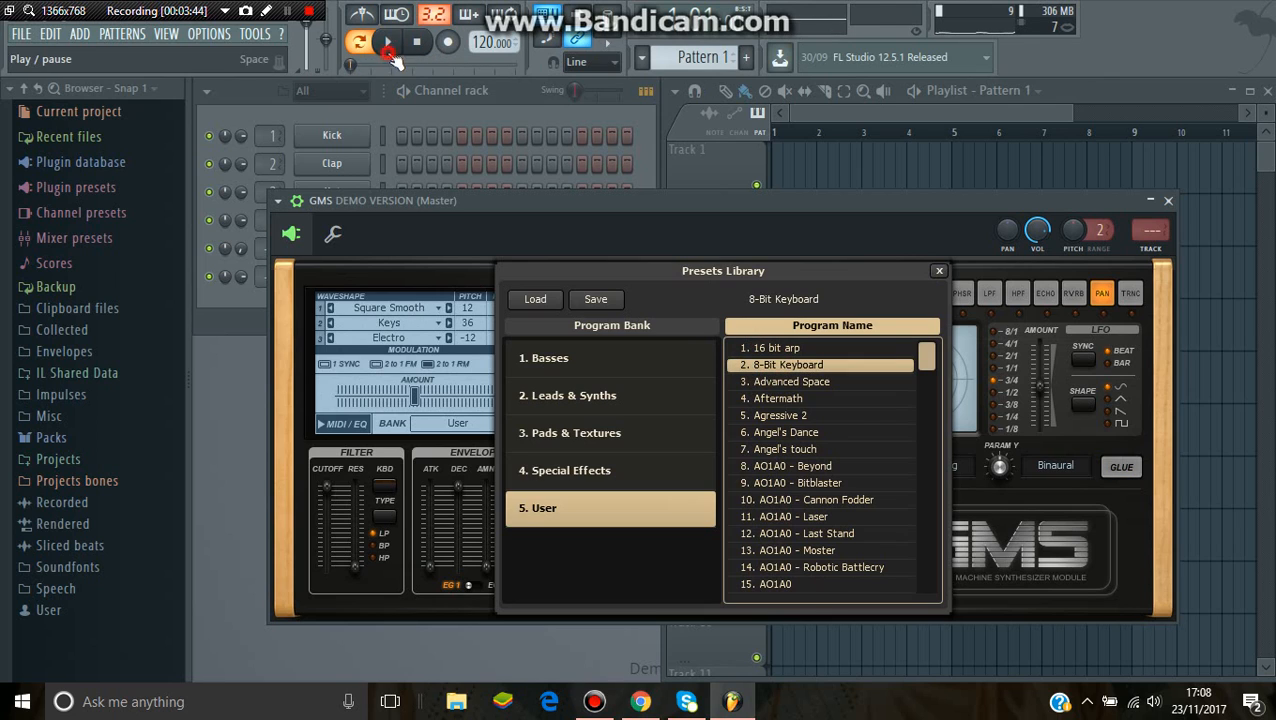
left_click(390, 55)
left_click(833, 382)
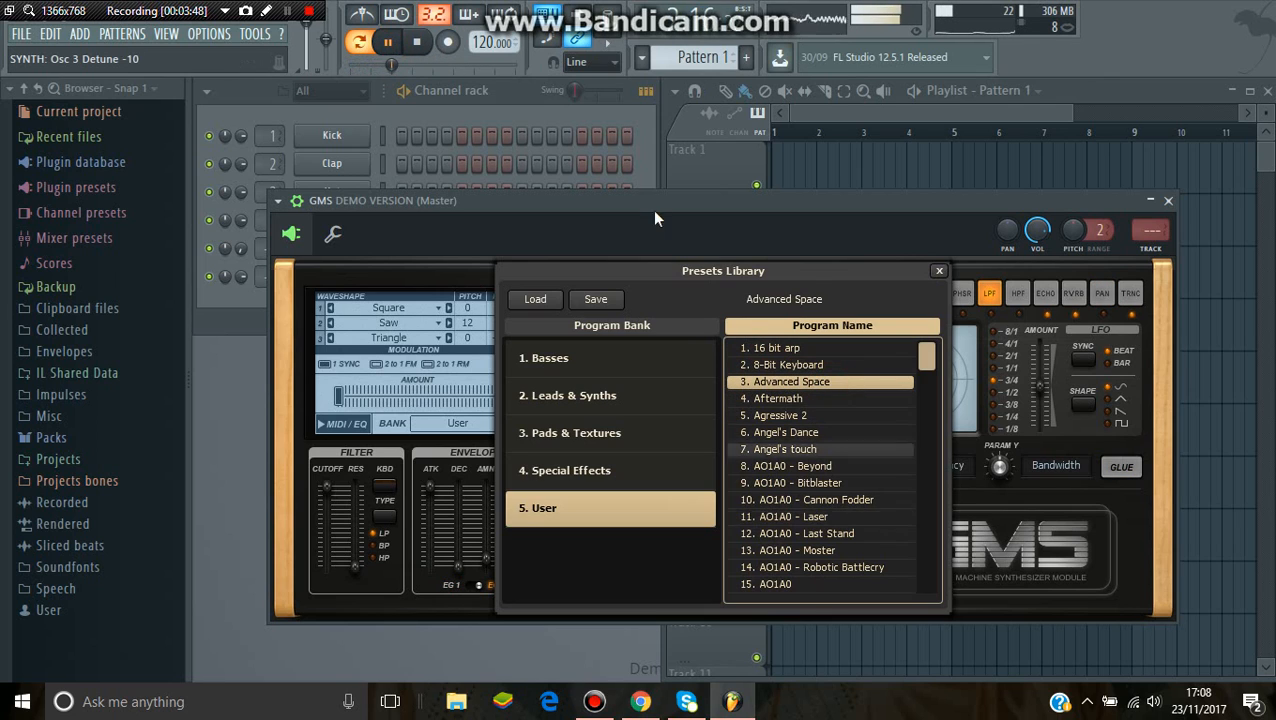
left_click(780, 366)
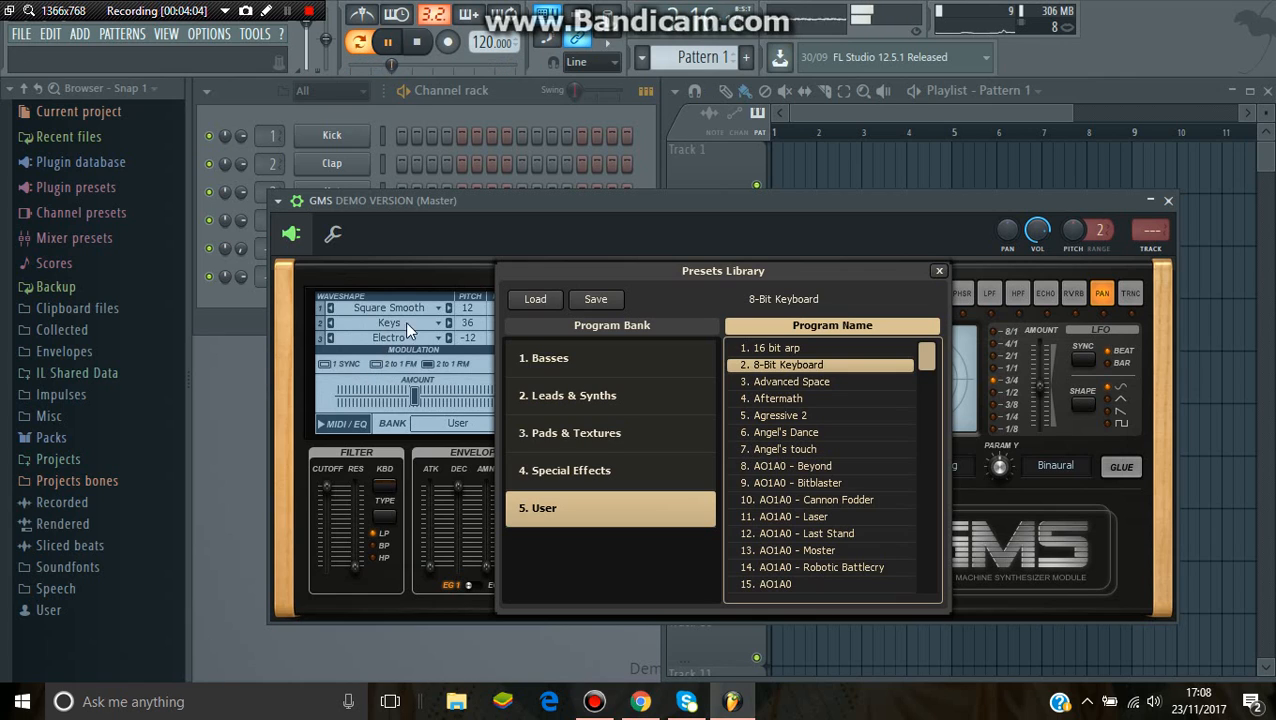
- Audition the Aftermath, Agressive 2, Angel's Dance and Angel's touch presets with the playing melody
left_click(800, 399)
left_click(806, 415)
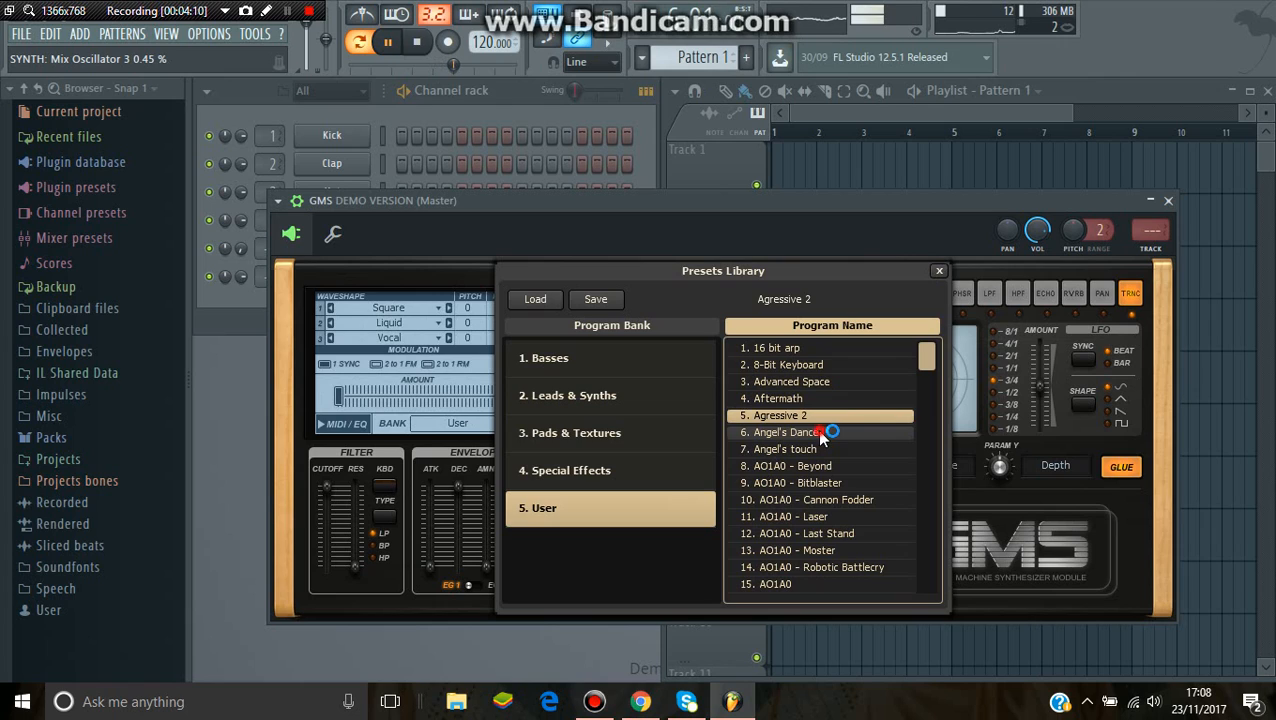
left_click(820, 434)
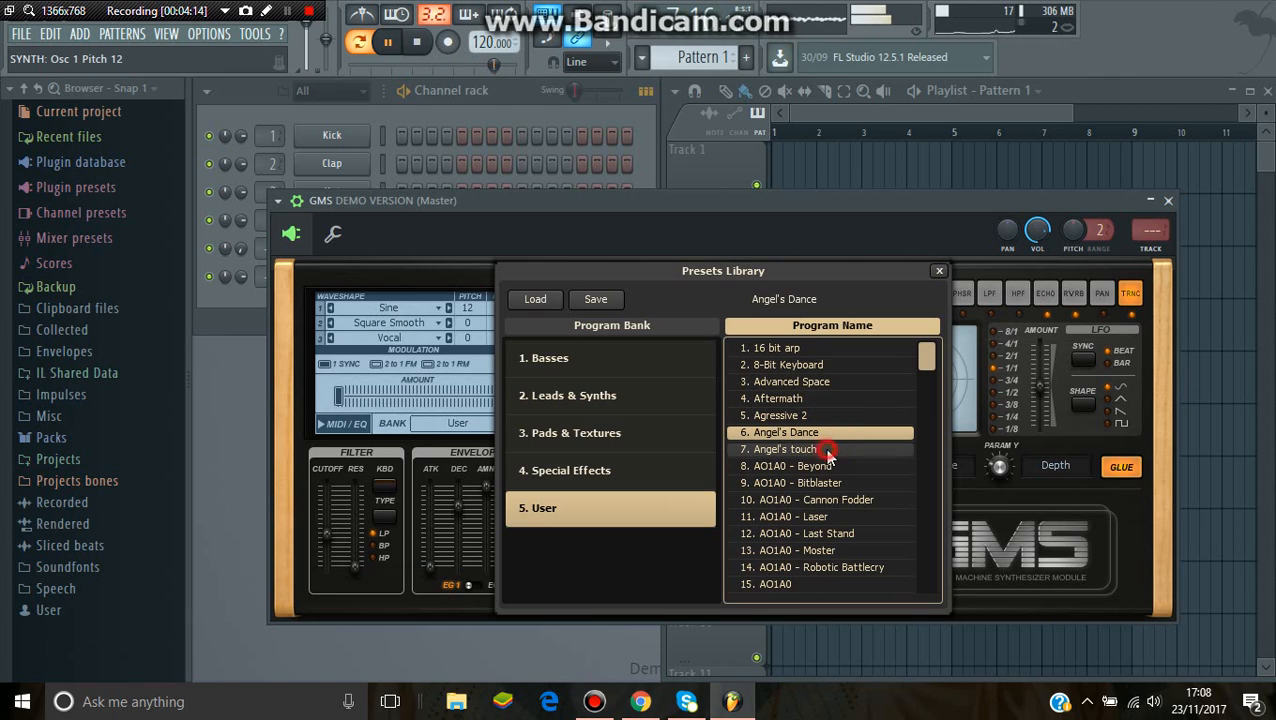
left_click(826, 451)
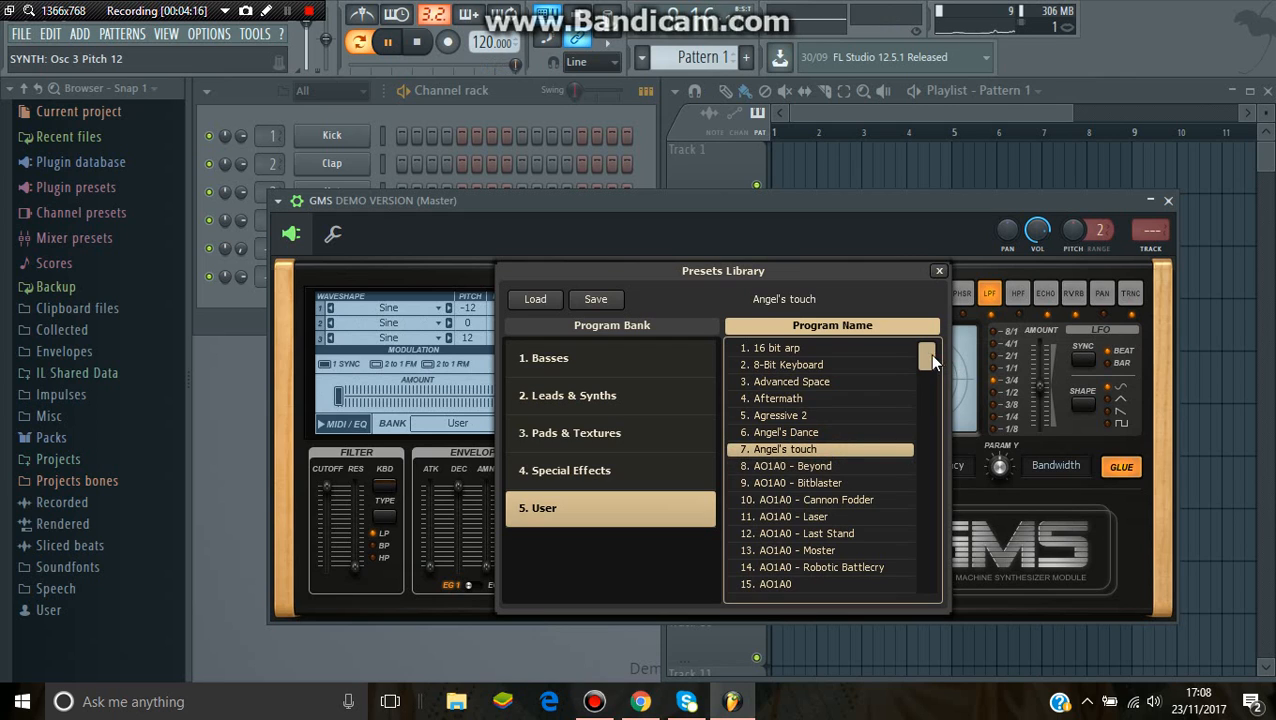
- Audition the AO1A0 series of presets one after another, from Beyond through Vocal lifter
left_click_drag(932, 359, 908, 368)
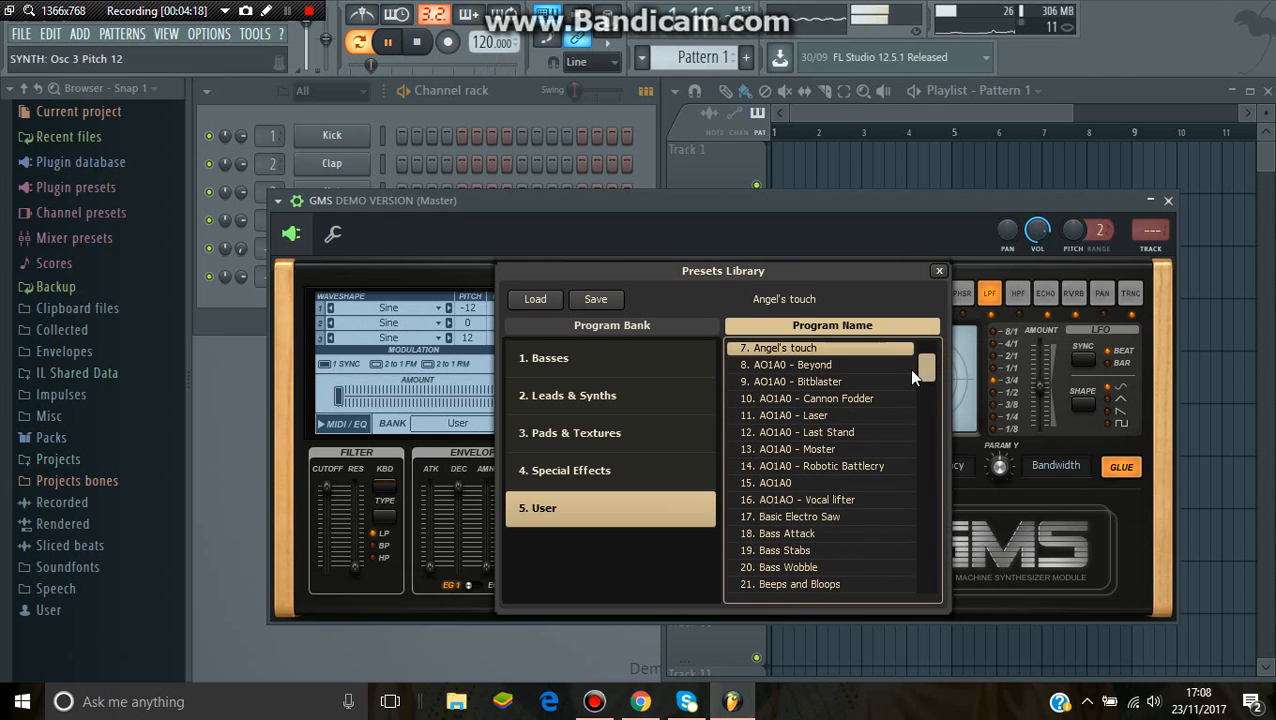
left_click(908, 366)
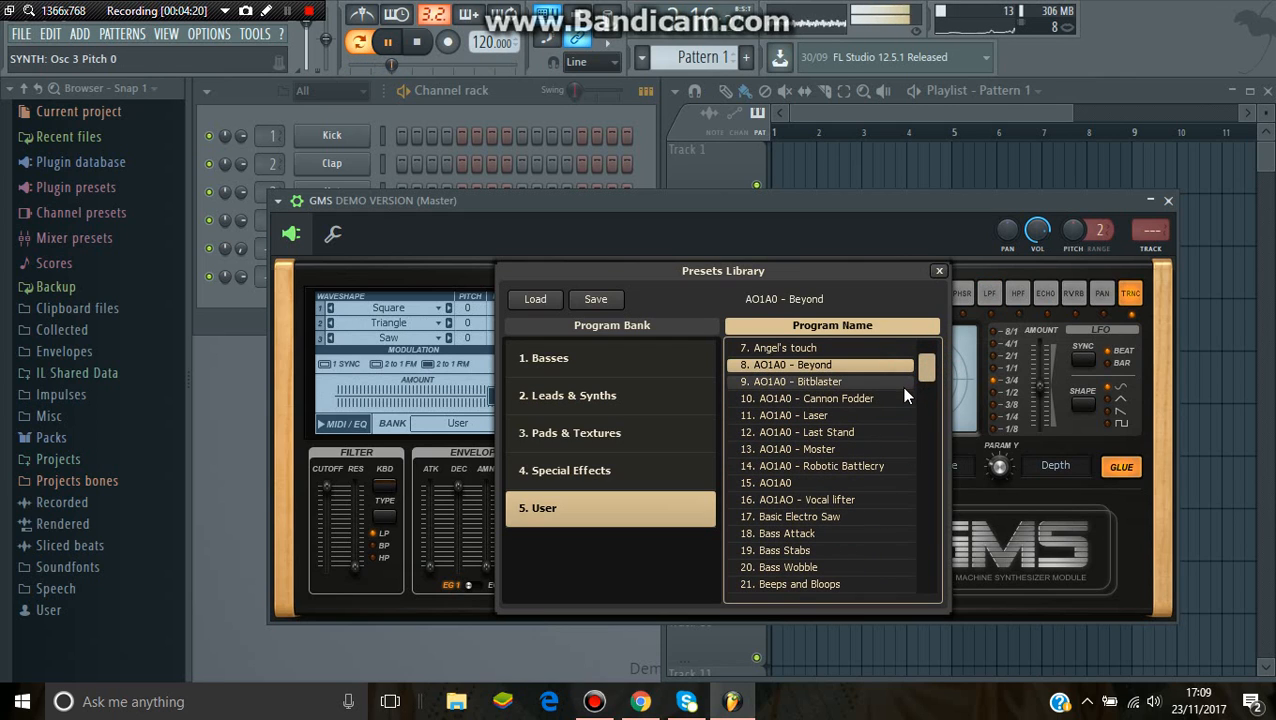
left_click(906, 389)
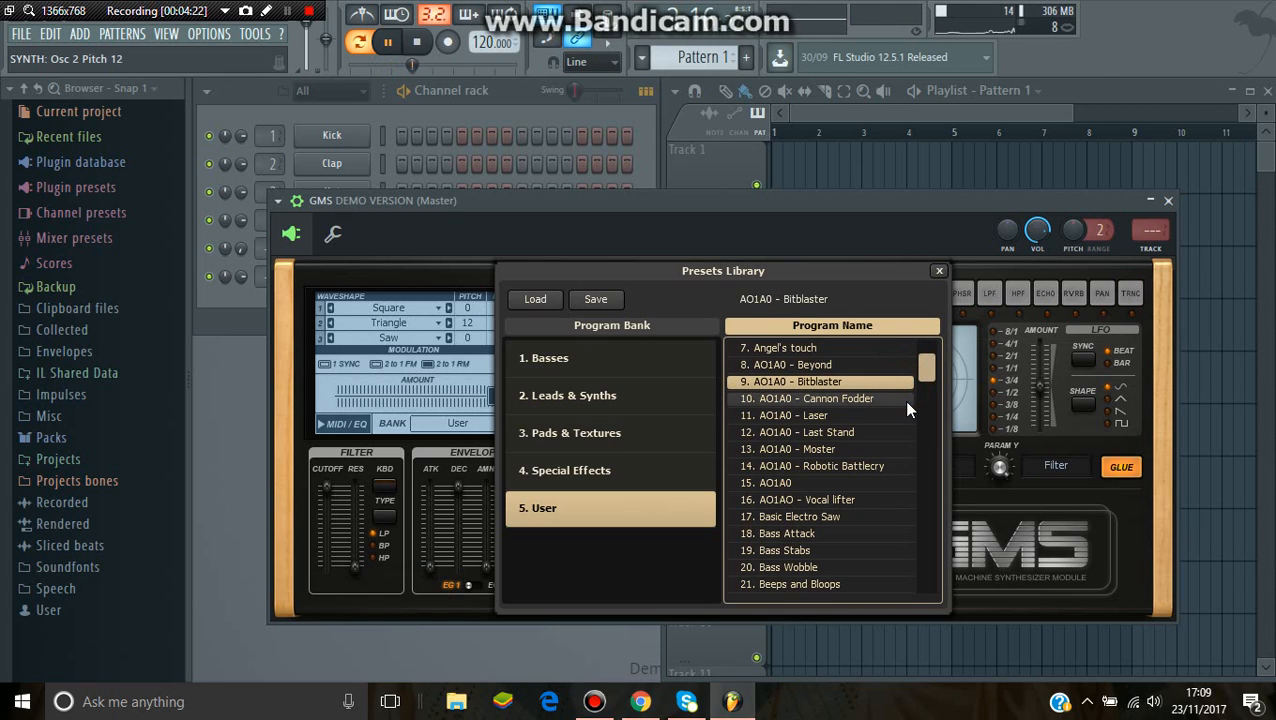
left_click(905, 401)
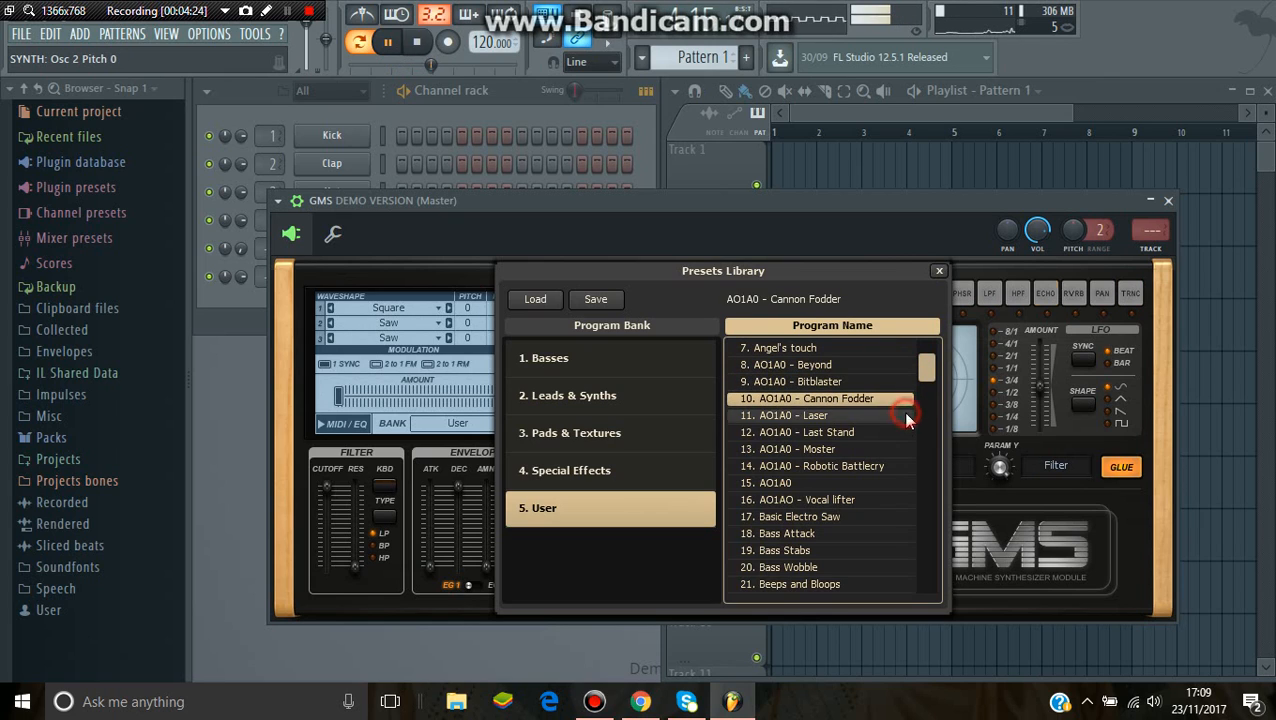
left_click(901, 416)
left_click(894, 436)
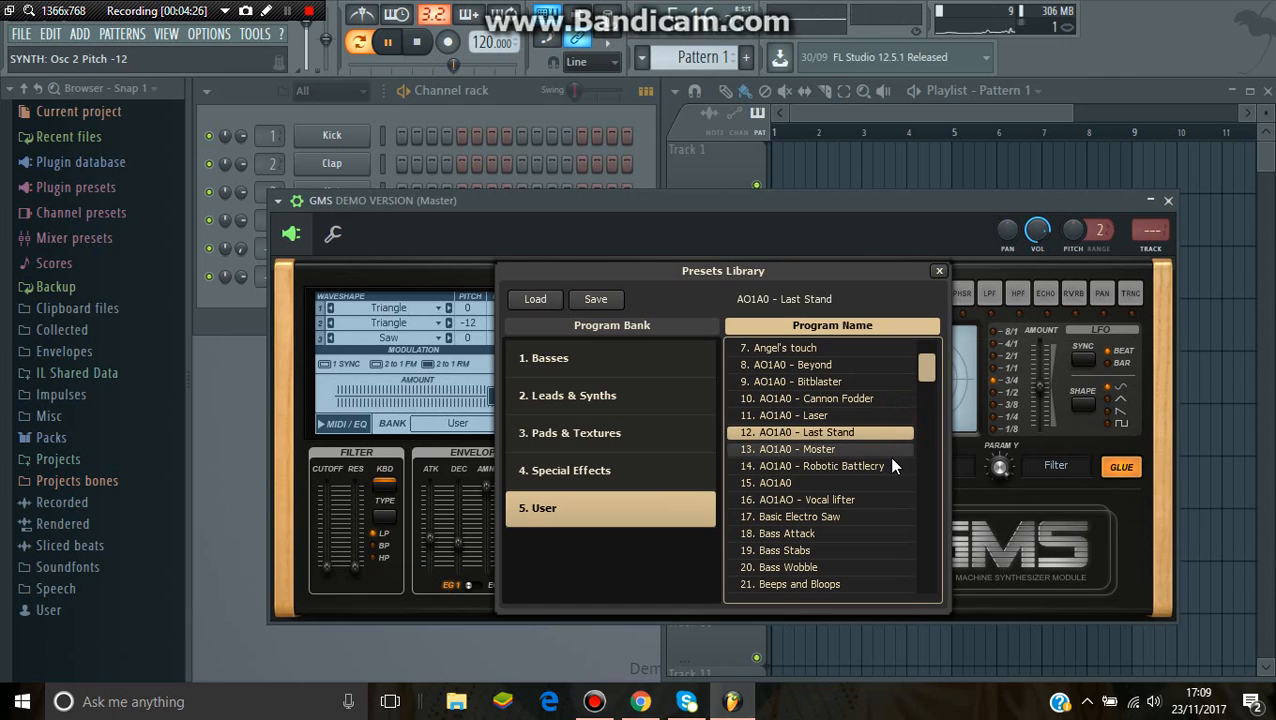
left_click(887, 452)
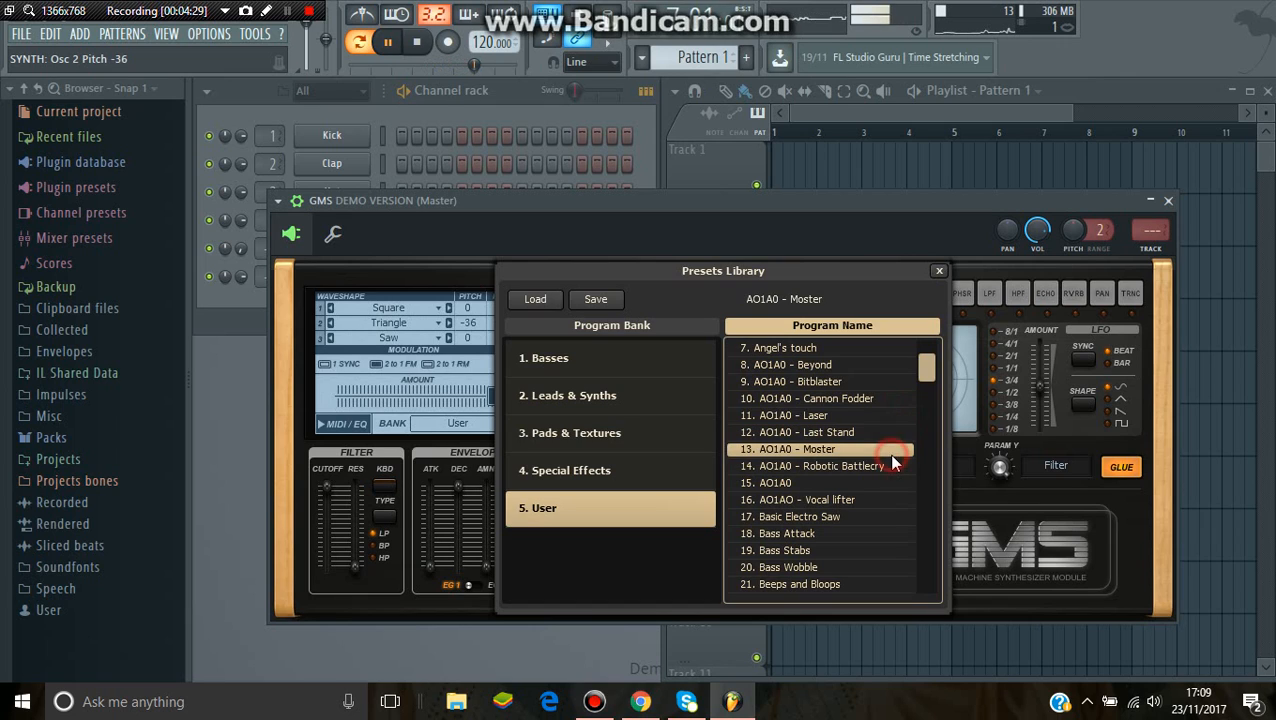
left_click(893, 468)
left_click(893, 481)
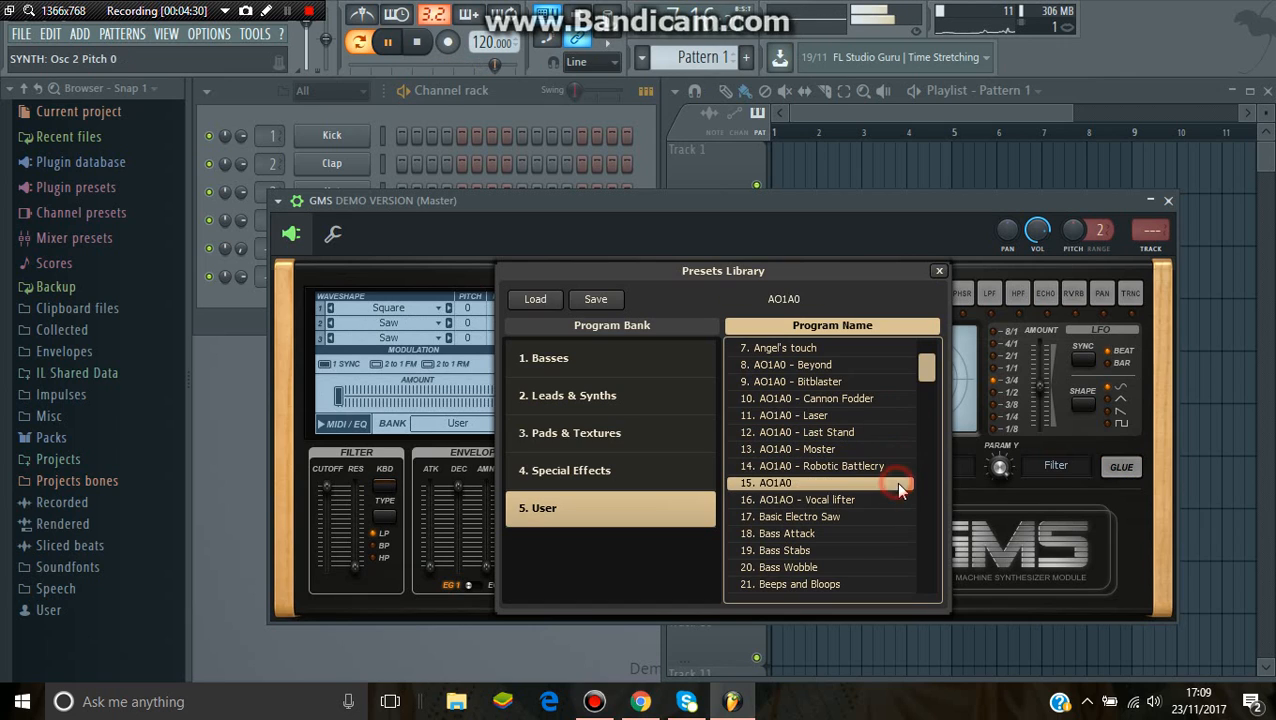
left_click(894, 499)
- Audition the Bell and Bitpluck presets from the User bank
mouse_move(924, 381)
left_mouse_down()
mouse_move(923, 400)
mouse_move(912, 396)
left_mouse_up()
left_click(906, 400)
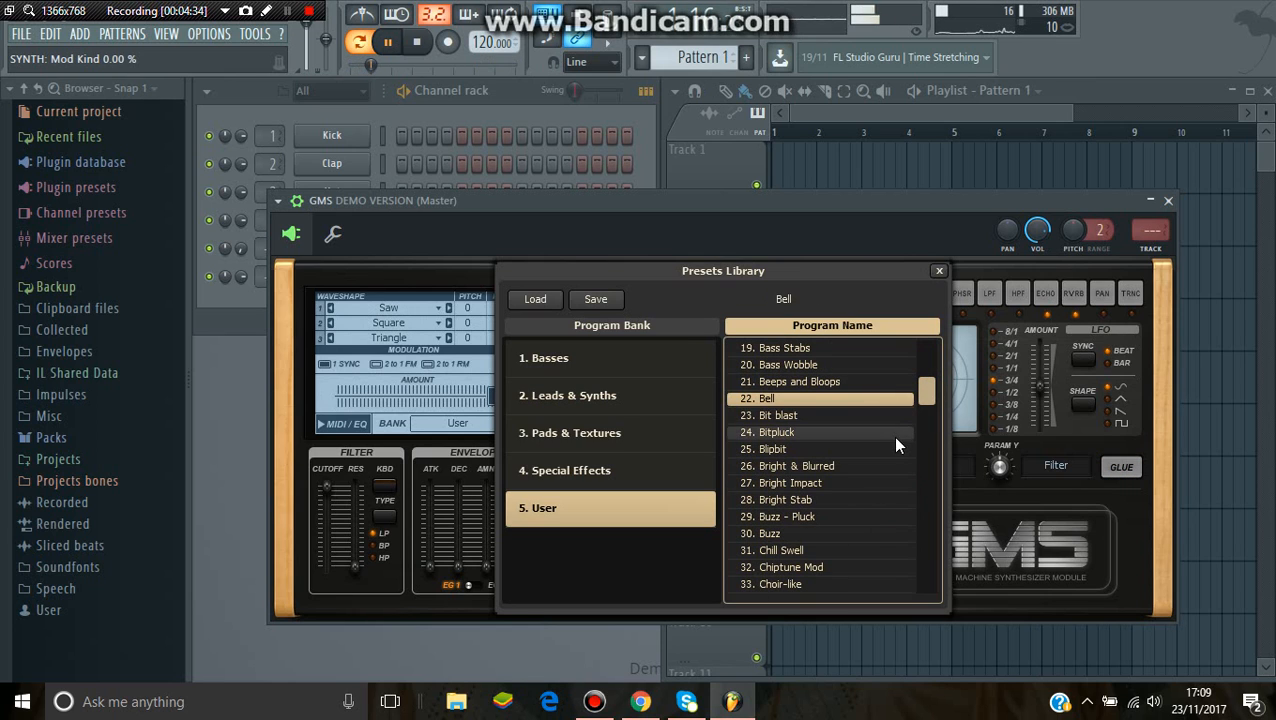
left_click(892, 434)
- Audition presets at the end of the User bank: Water Saw, Woo Tap, Vocal 16-Bit Stbs, Underwater and Wah
scroll(893, 450, "down", 7)
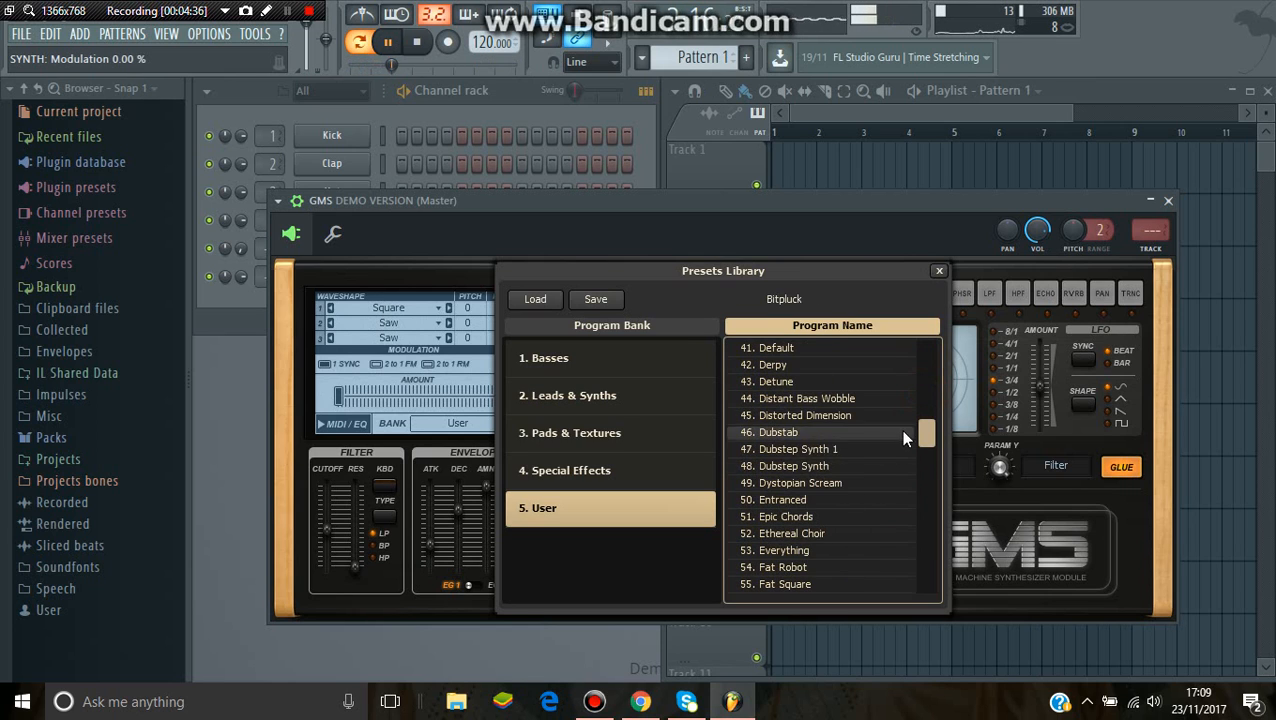
left_click_drag(930, 443, 937, 612)
left_click(840, 567)
left_click(857, 588)
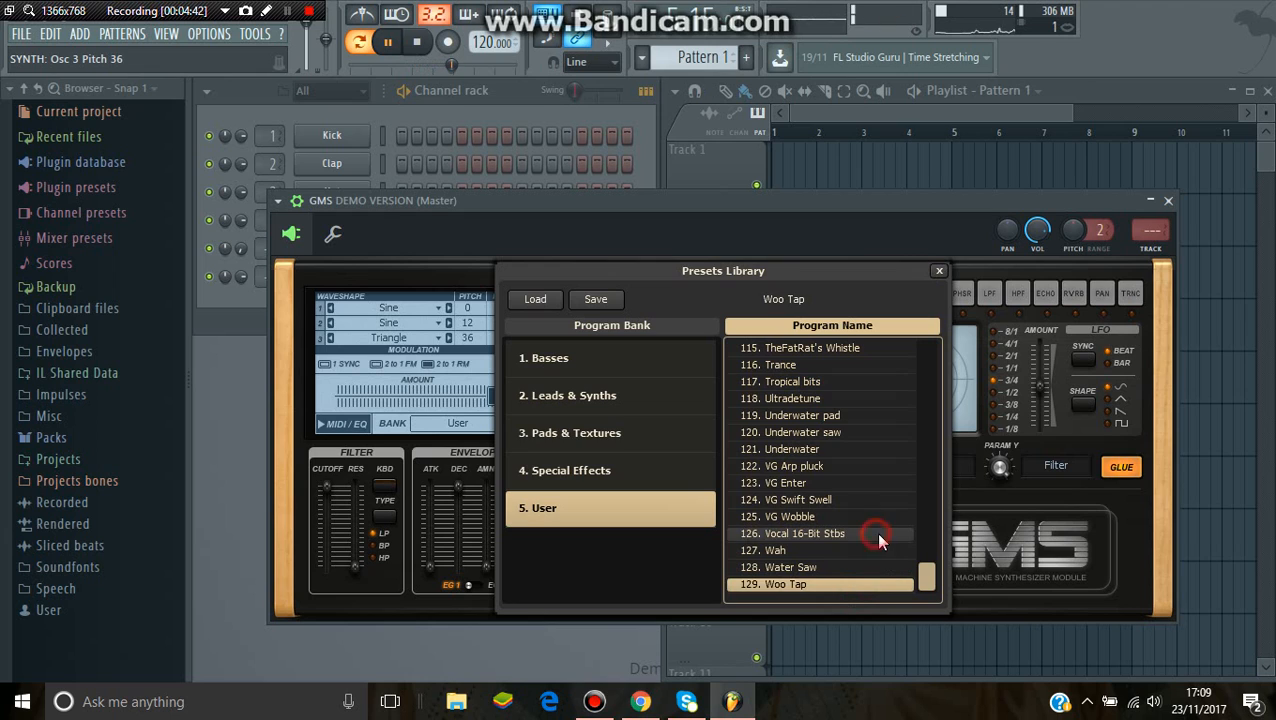
left_click(875, 533)
left_click(860, 450)
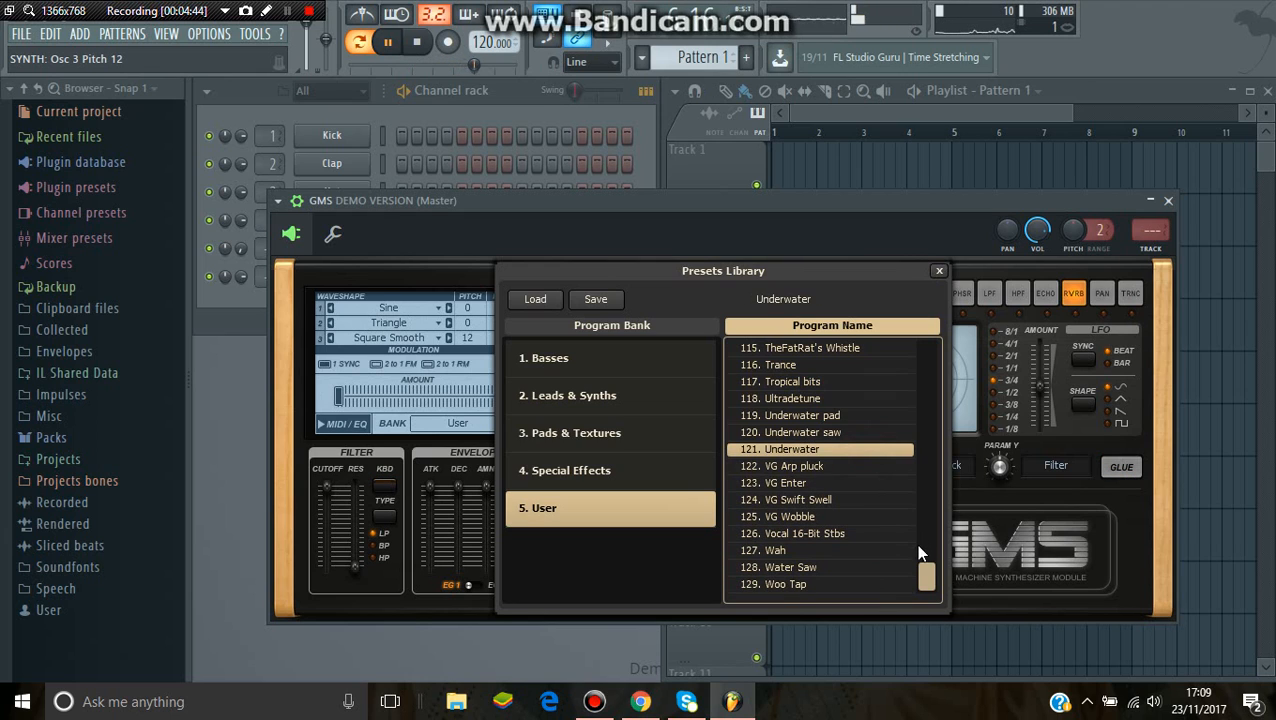
left_click_drag(922, 564, 925, 585)
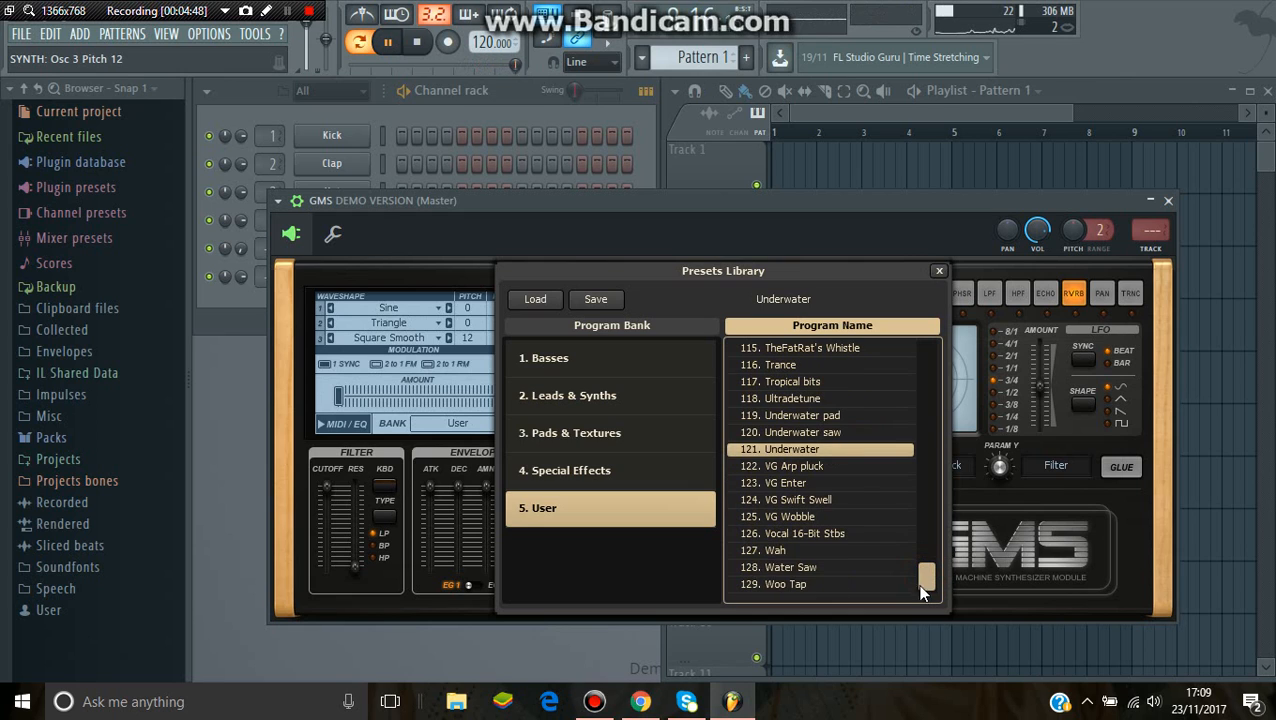
left_click(876, 558)
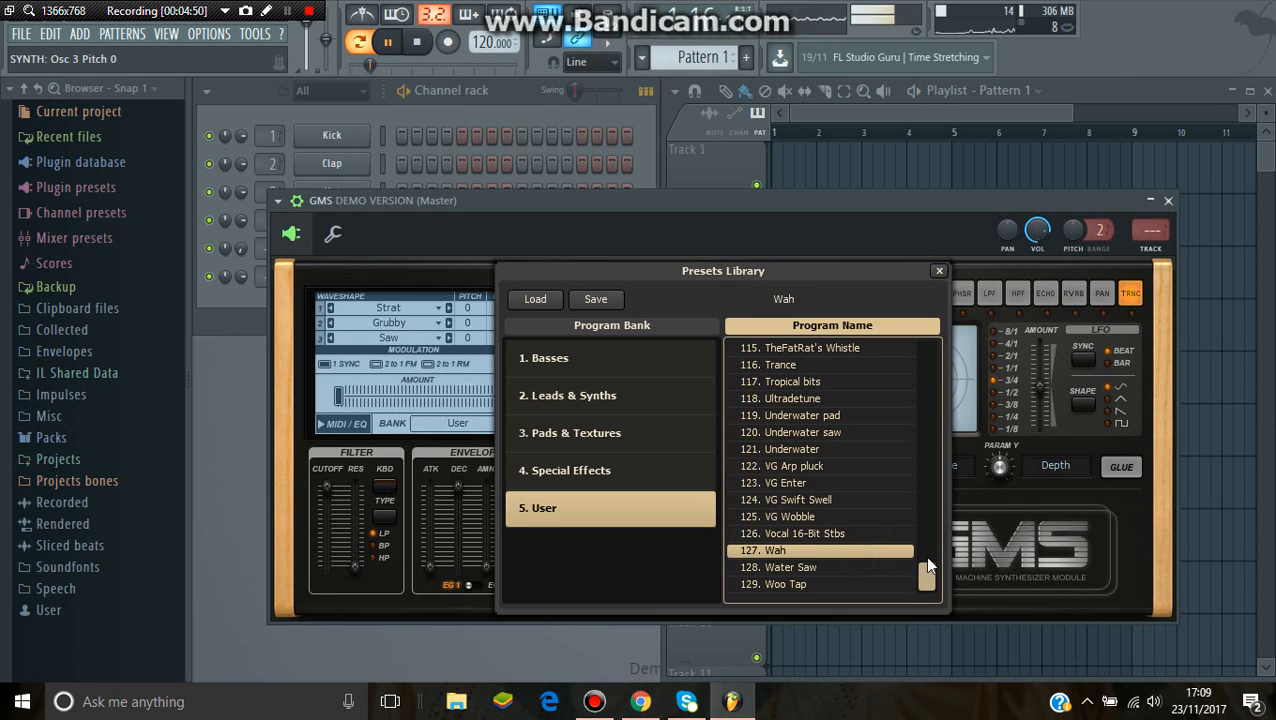
- Audition the Stars, Squarespace, Sub - Insanity in silence and Space Pluck presets
left_click_drag(932, 572, 935, 553)
left_click(855, 432)
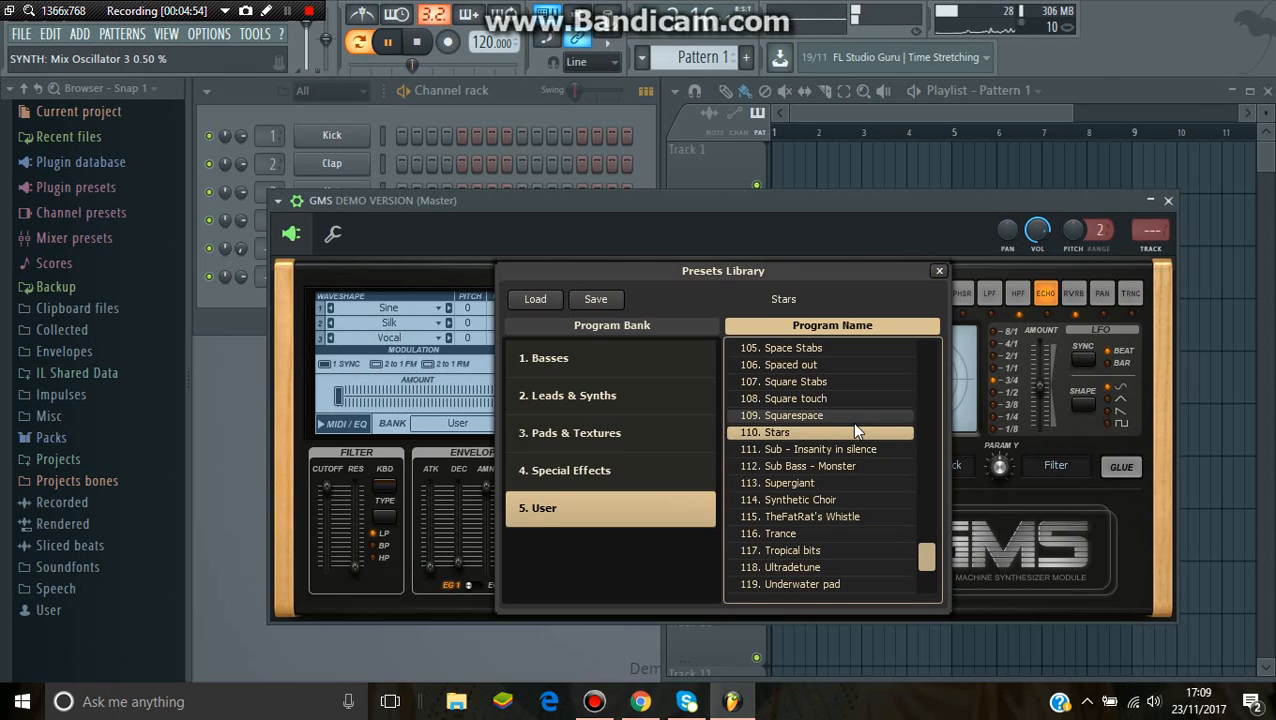
left_click(851, 420)
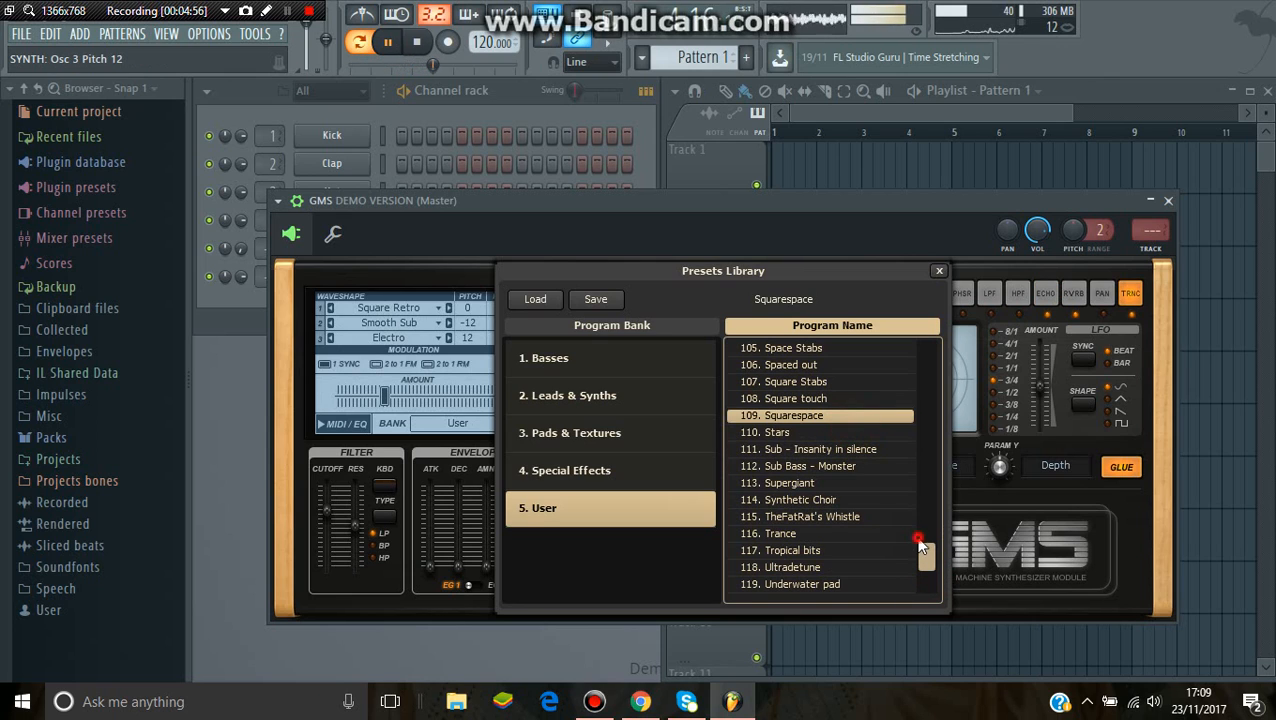
left_click_drag(930, 552, 922, 537)
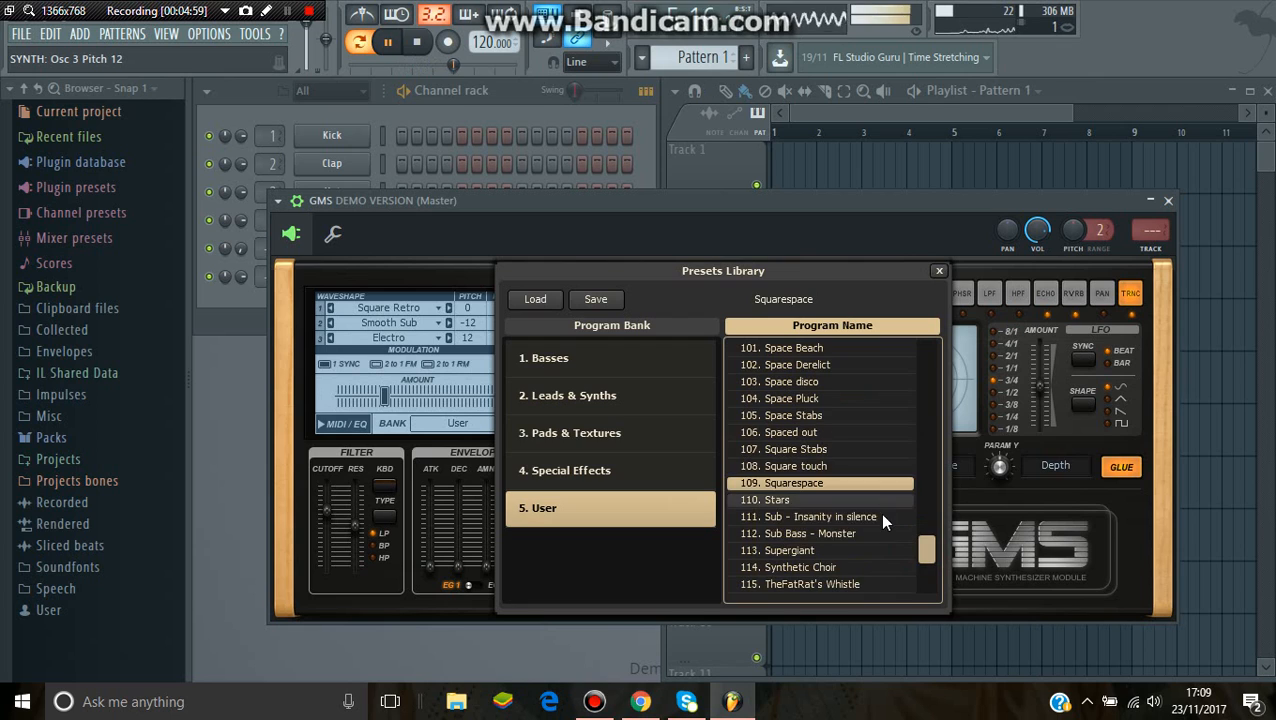
left_click(886, 516)
left_click(841, 402)
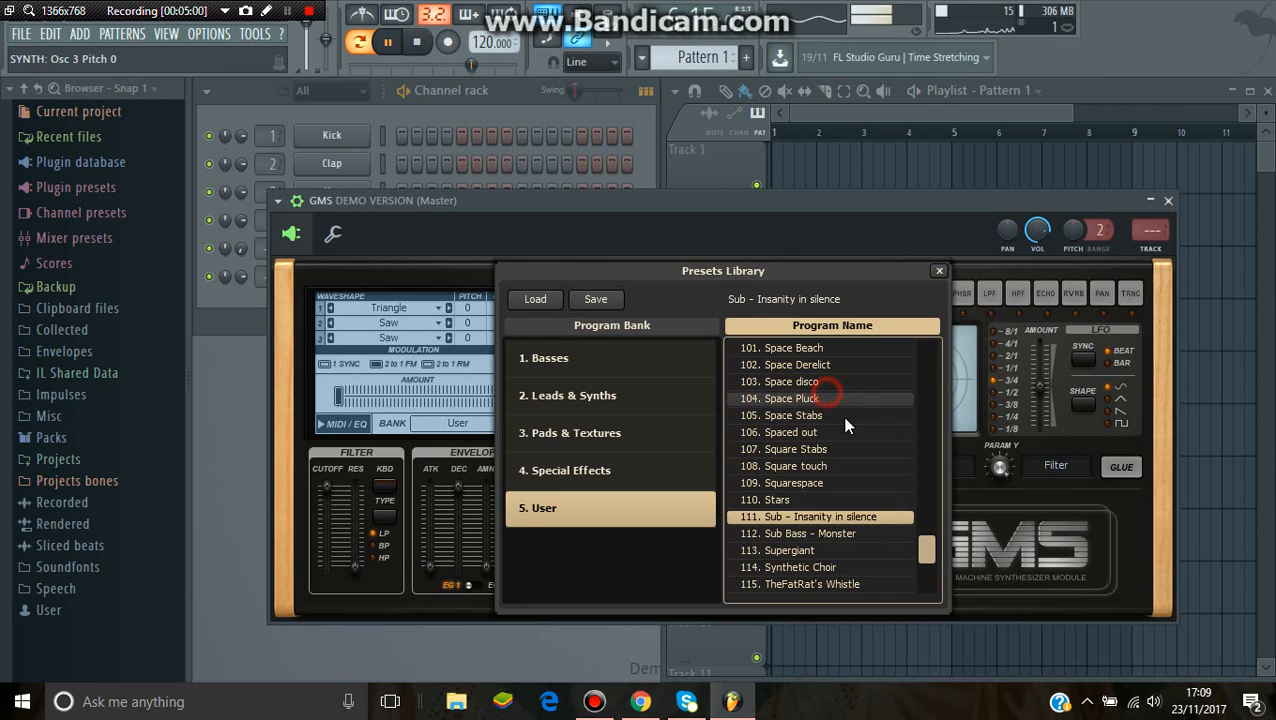
- Audition the Sick Rave, Sharp Pluck and Robotic voice presets with the melody
left_click_drag(921, 542, 912, 513)
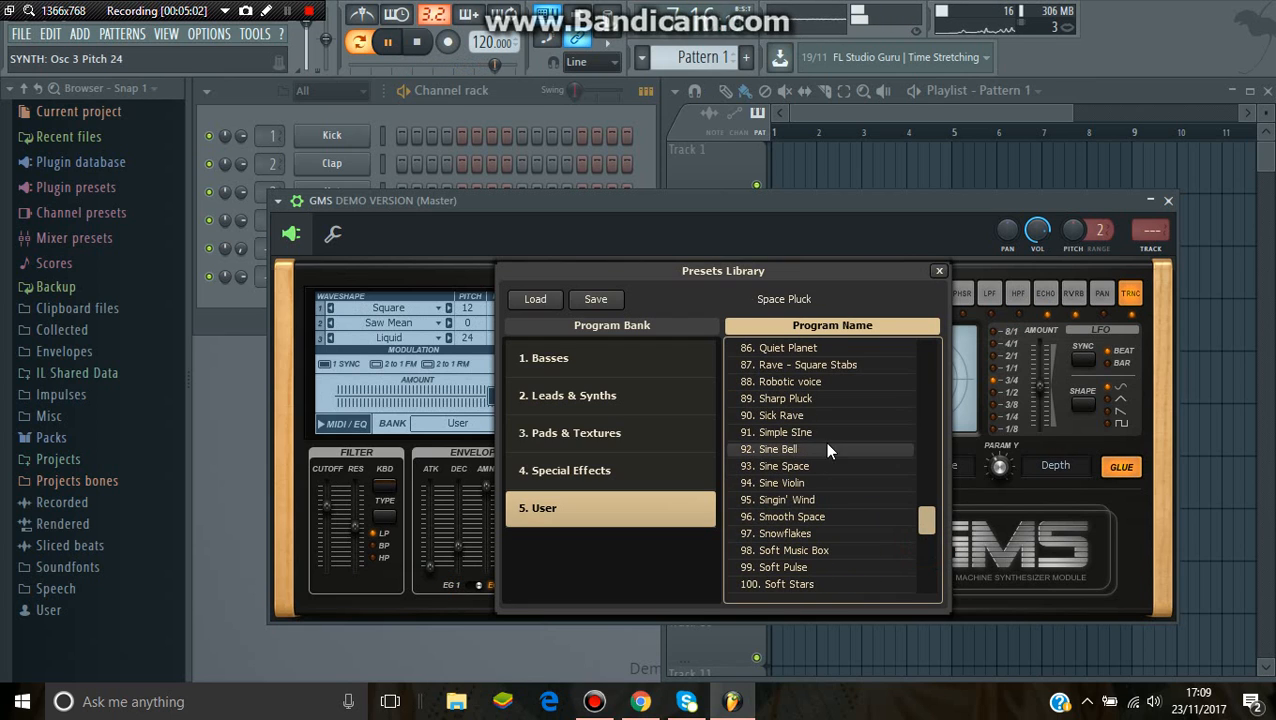
left_click(820, 418)
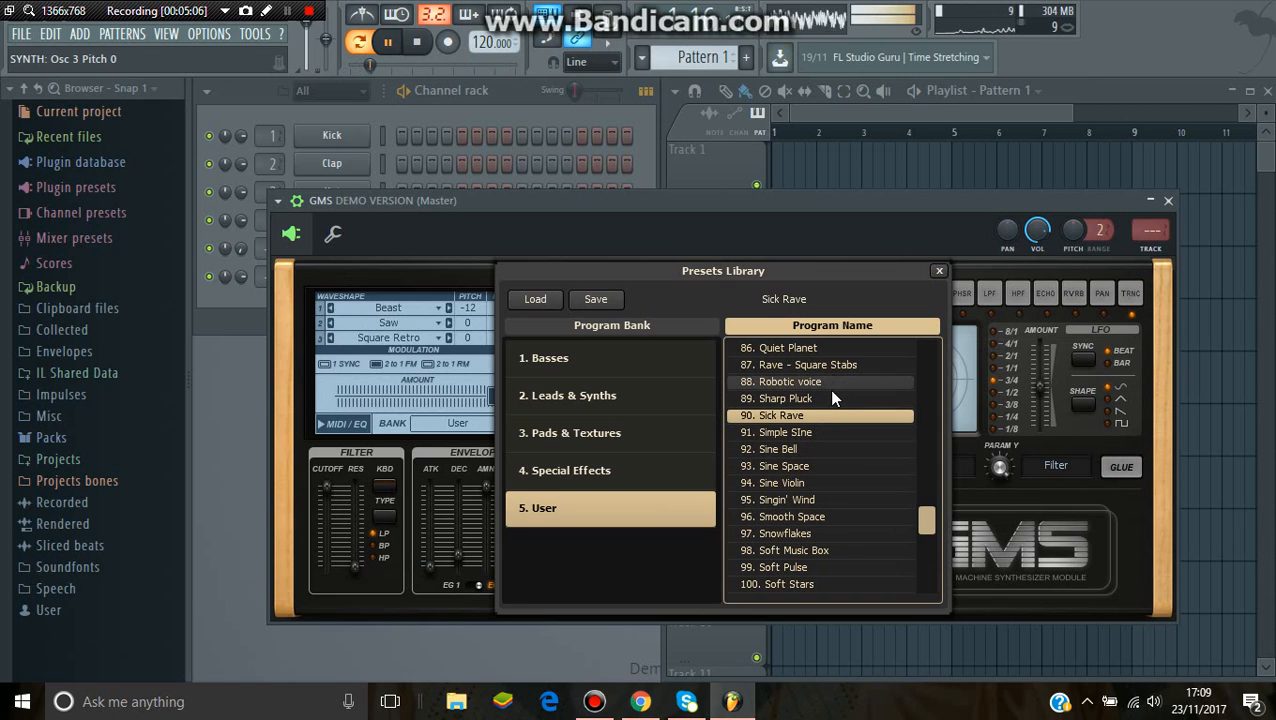
left_click(832, 399)
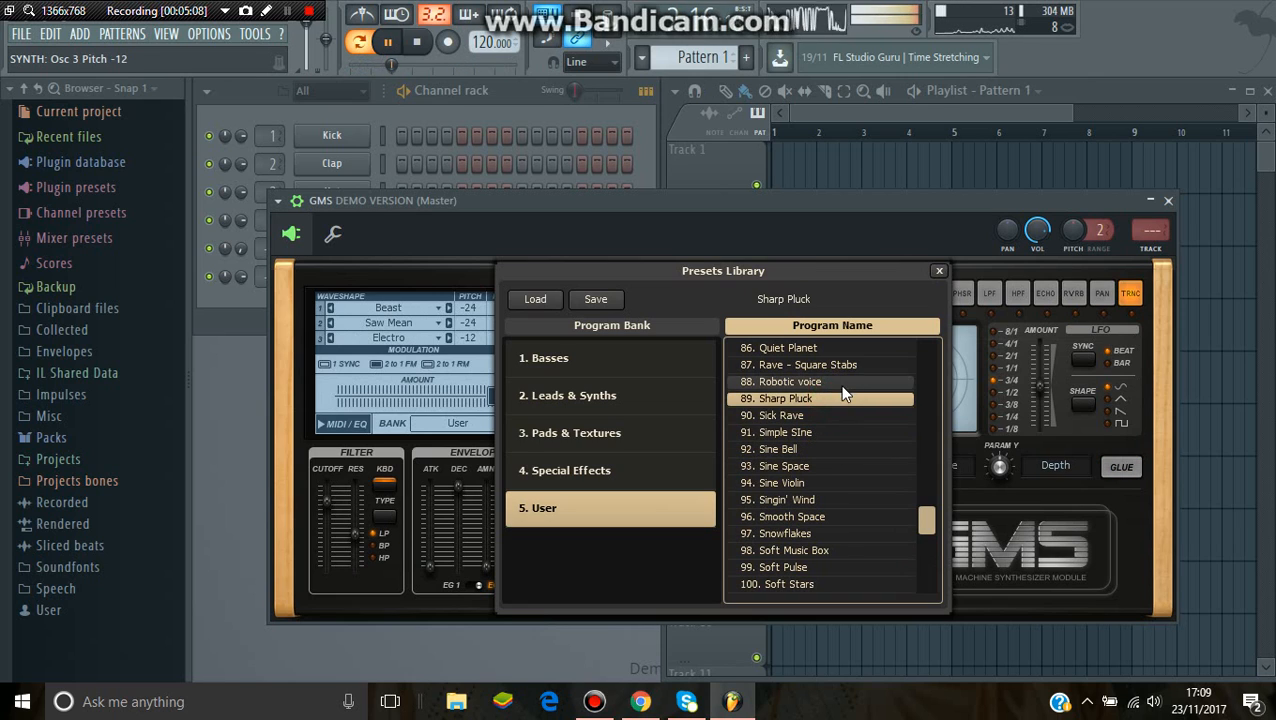
left_click(842, 383)
- Audition Rave - Square Stabs, the Prototype presets Early build, Chrome and Basic, and Playful Bits
left_click_drag(926, 526, 924, 509)
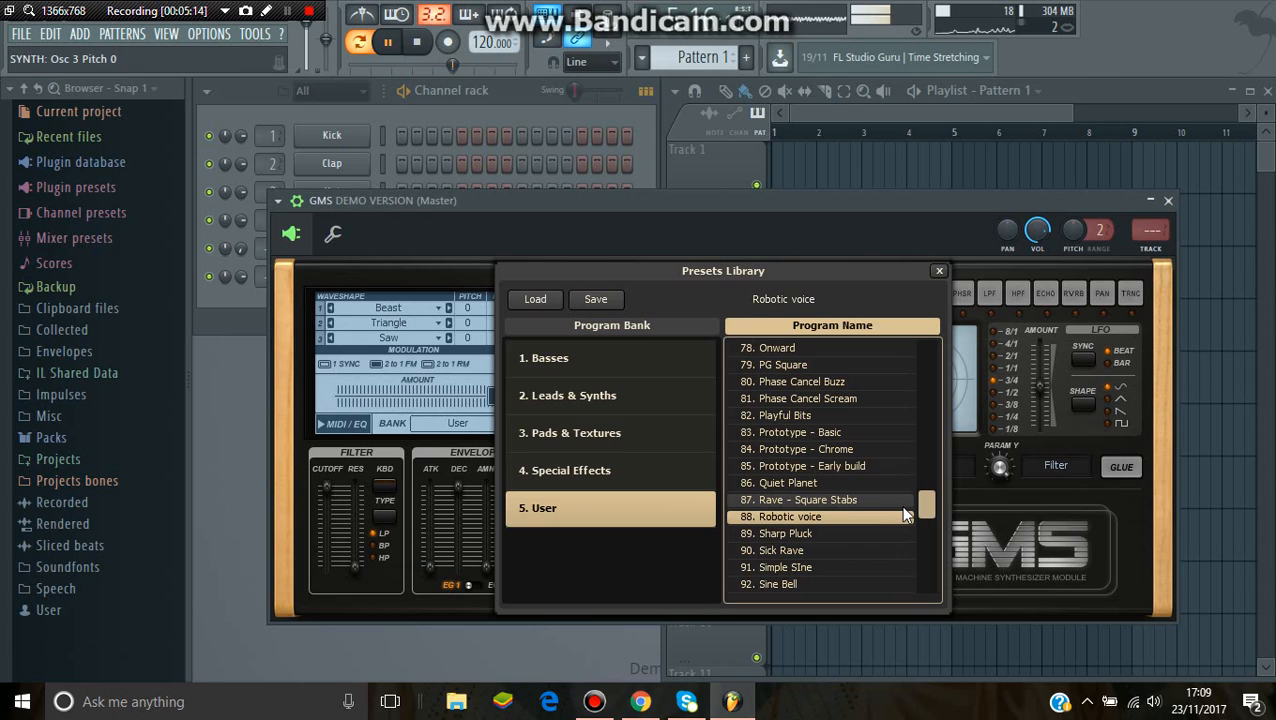
left_click(901, 504)
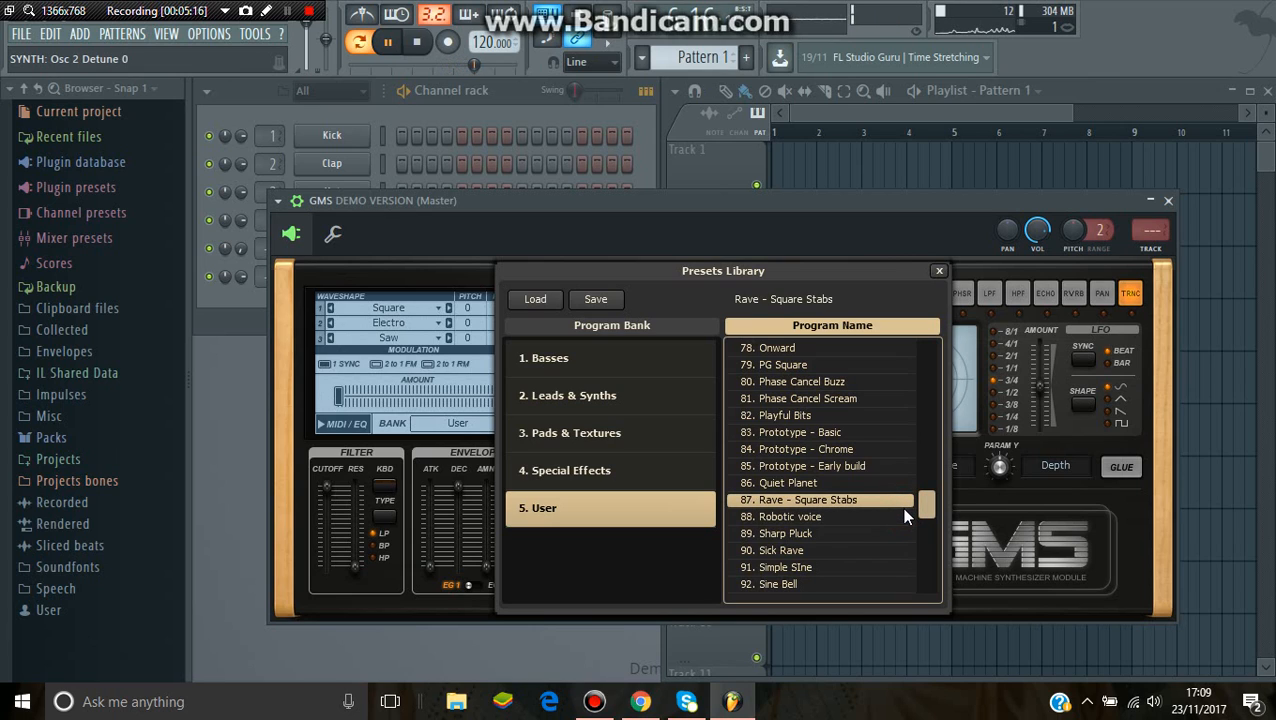
left_click(873, 471)
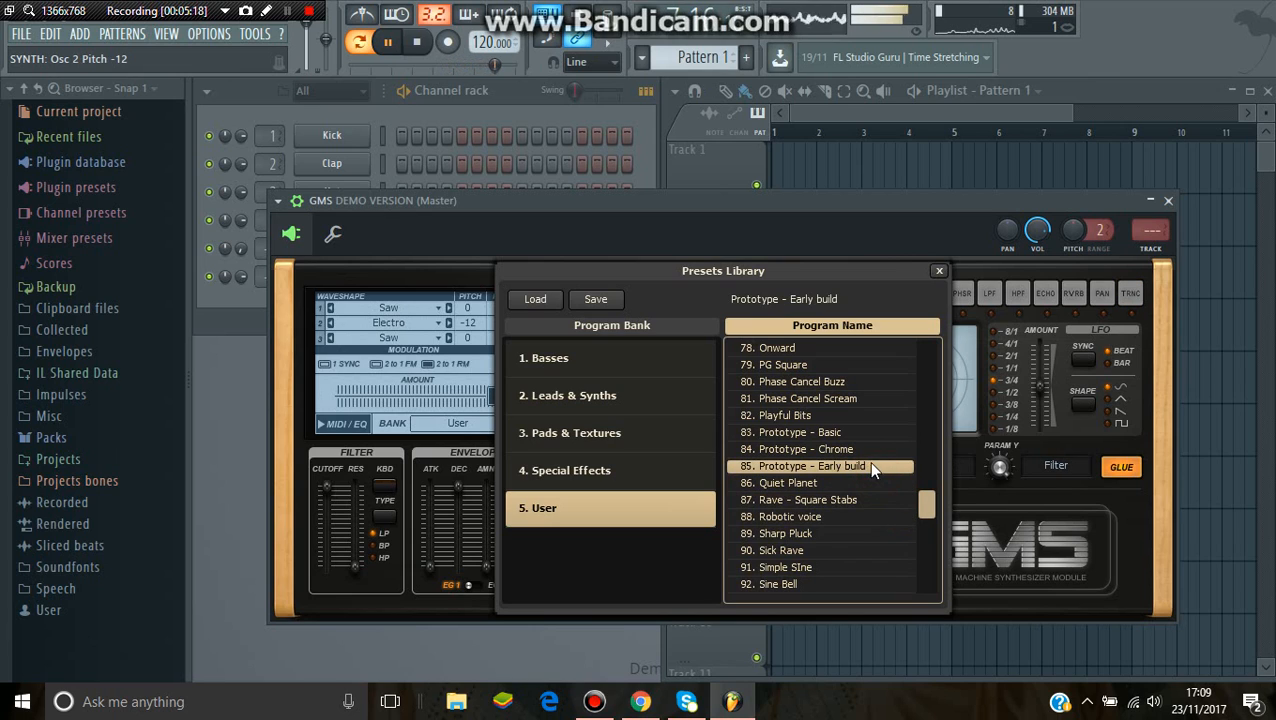
left_click(860, 449)
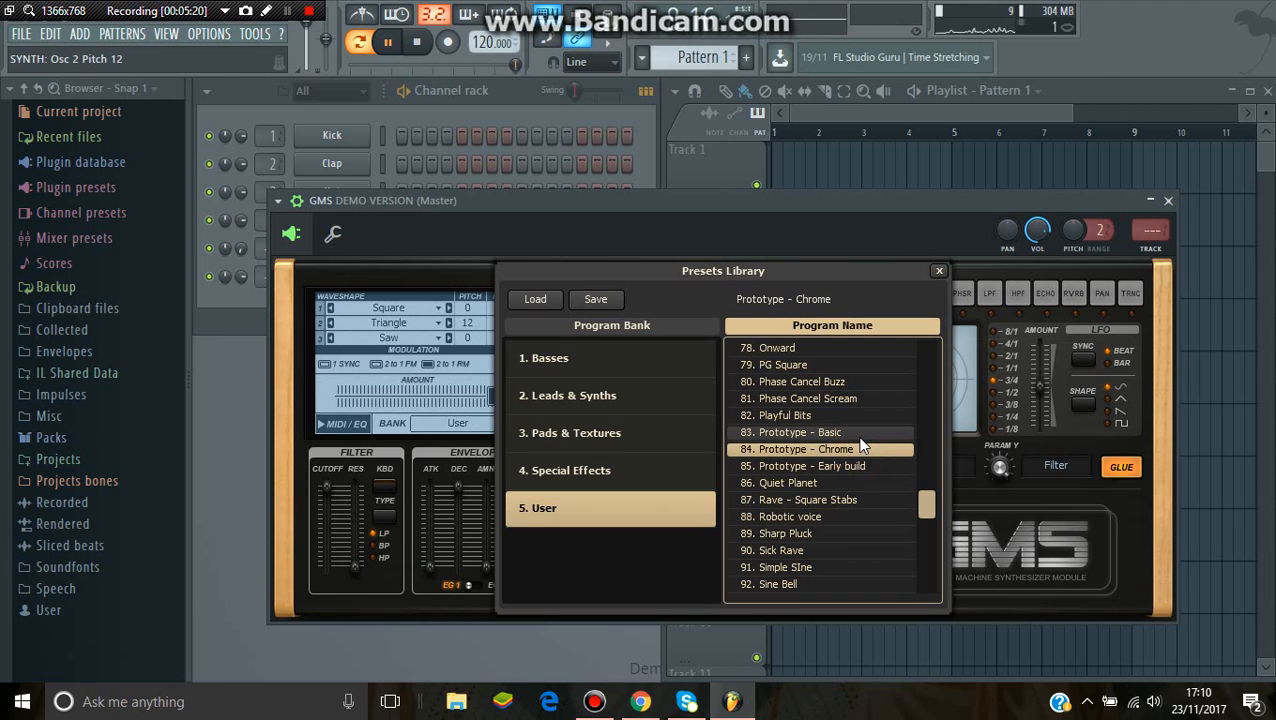
left_click(860, 433)
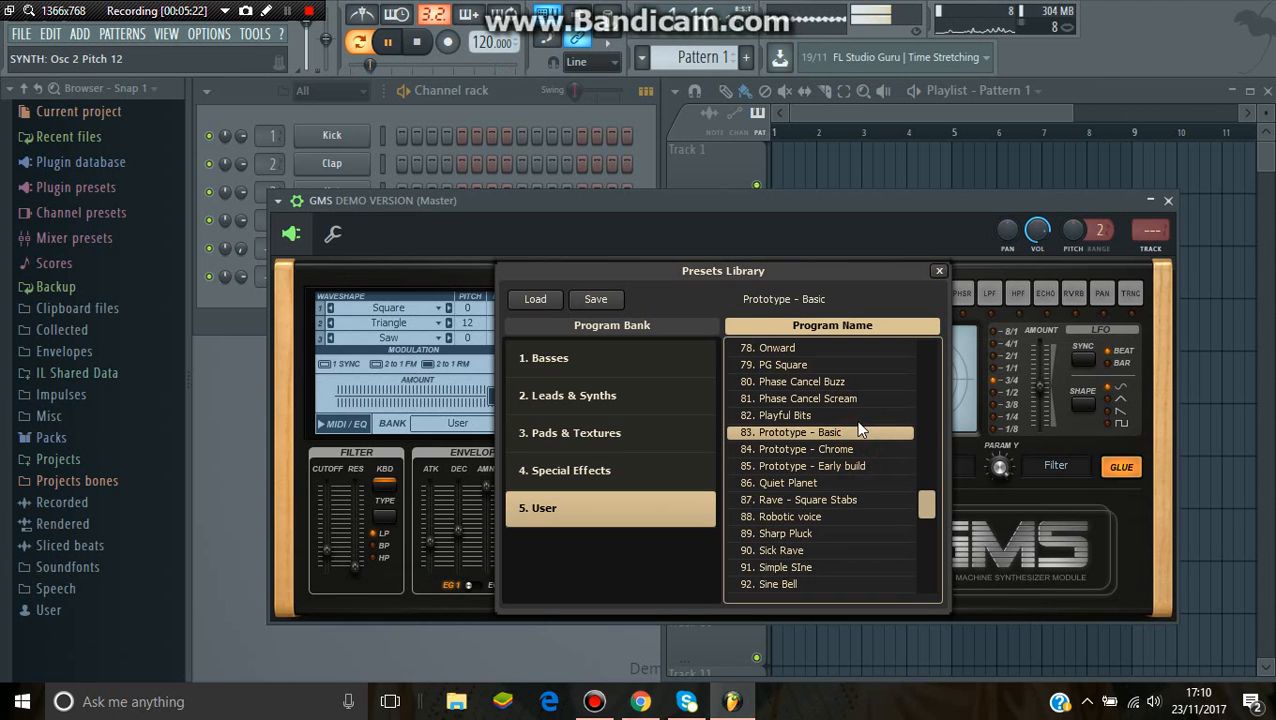
left_click(855, 416)
- Audition the PG Square, Onward, oh, Liquid Light and Haunted presets with the melody
left_click_drag(927, 508, 930, 493)
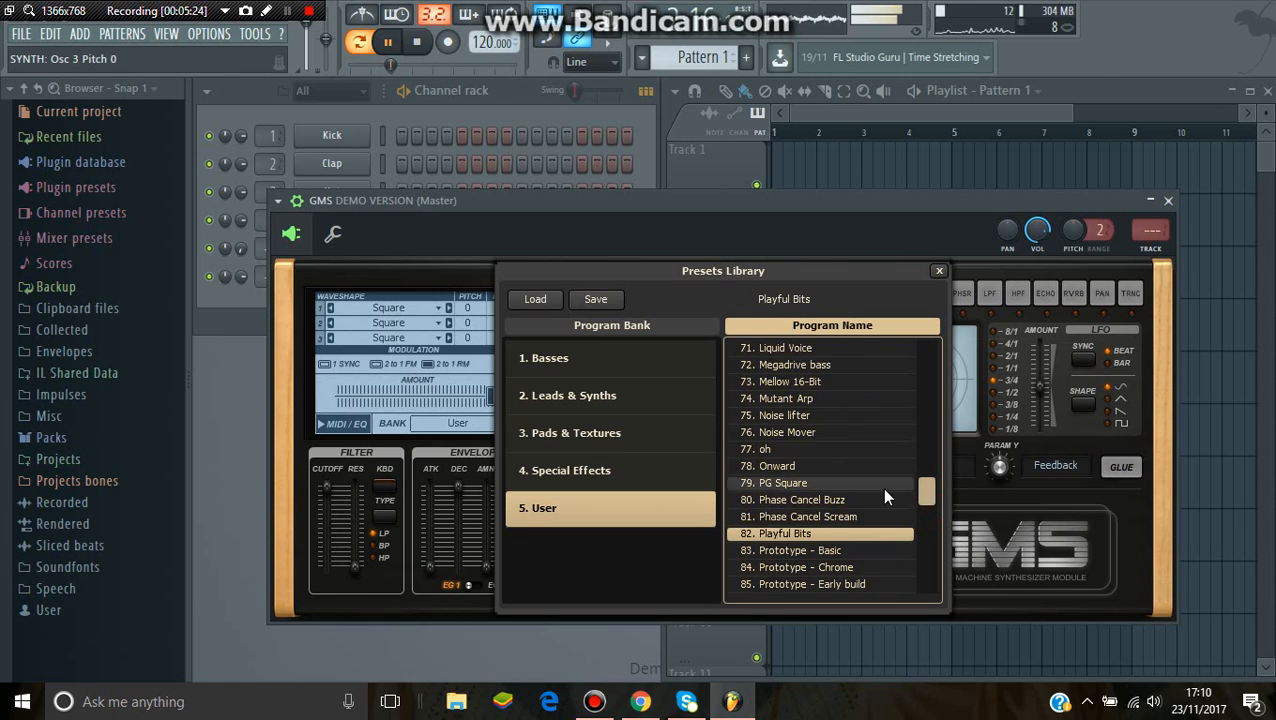
left_click(880, 483)
left_click(876, 466)
left_click(874, 452)
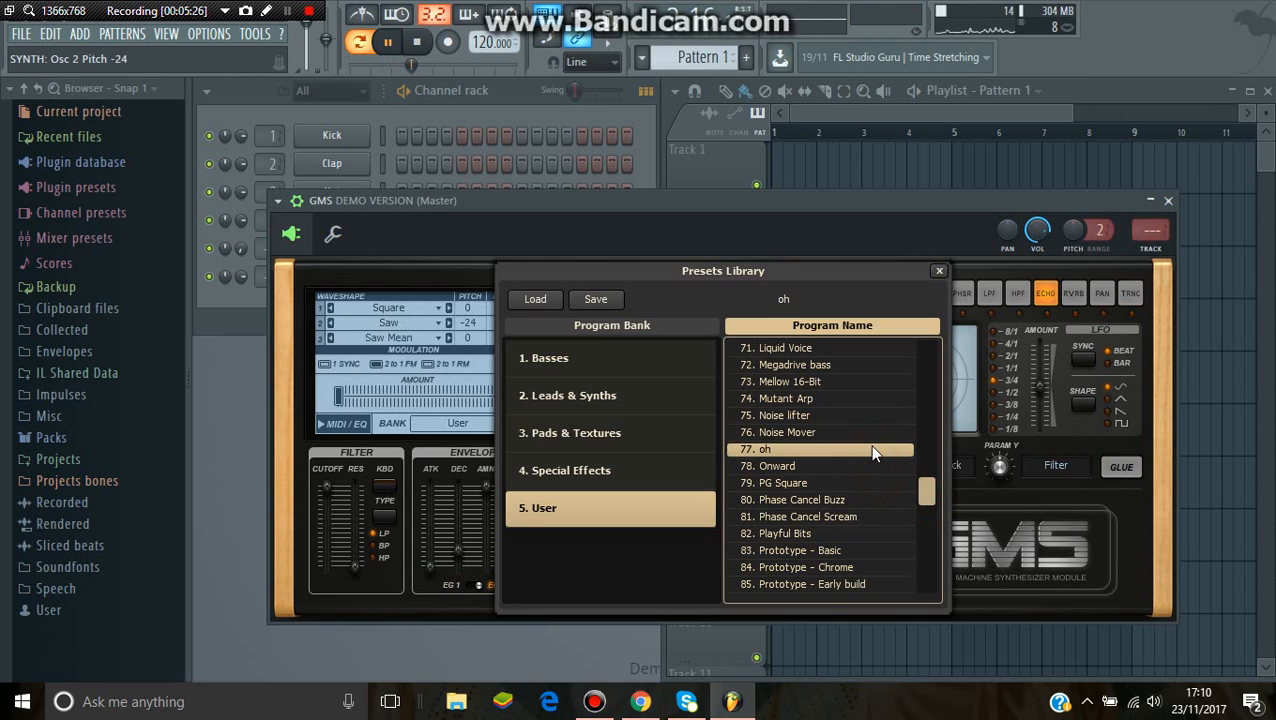
left_click_drag(927, 499, 922, 474)
left_click(883, 484)
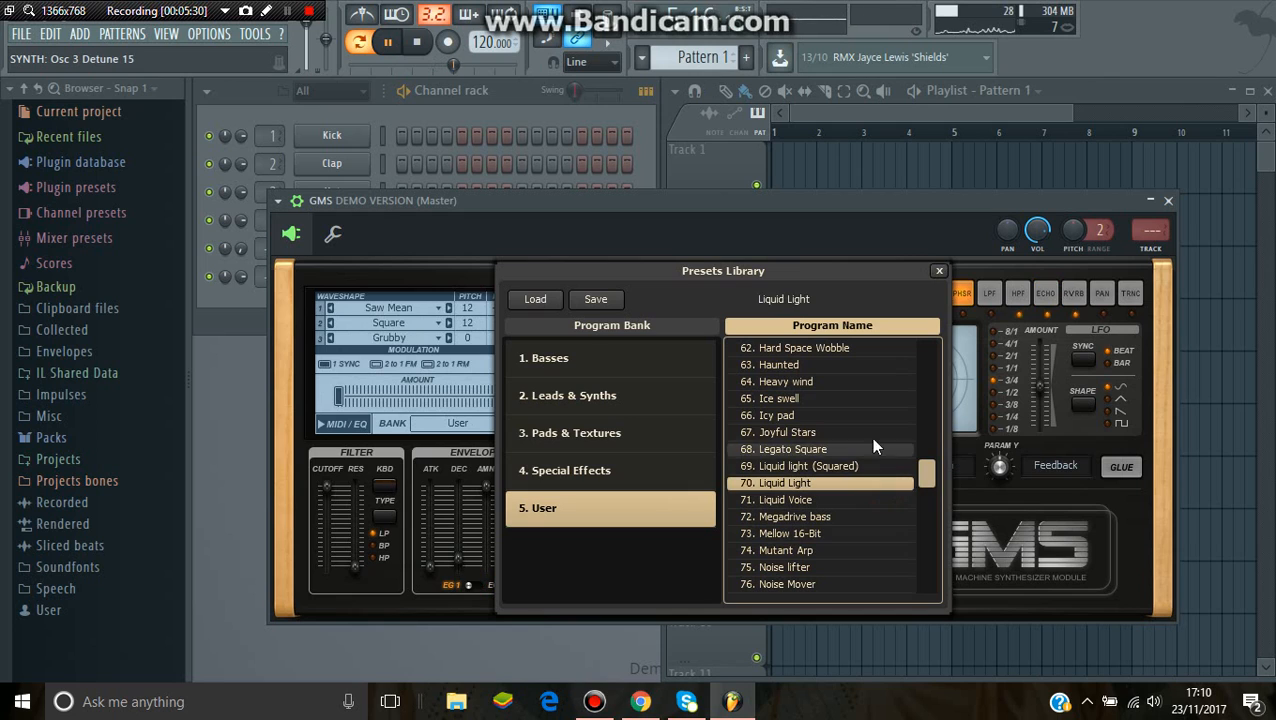
left_click_drag(927, 476, 926, 465)
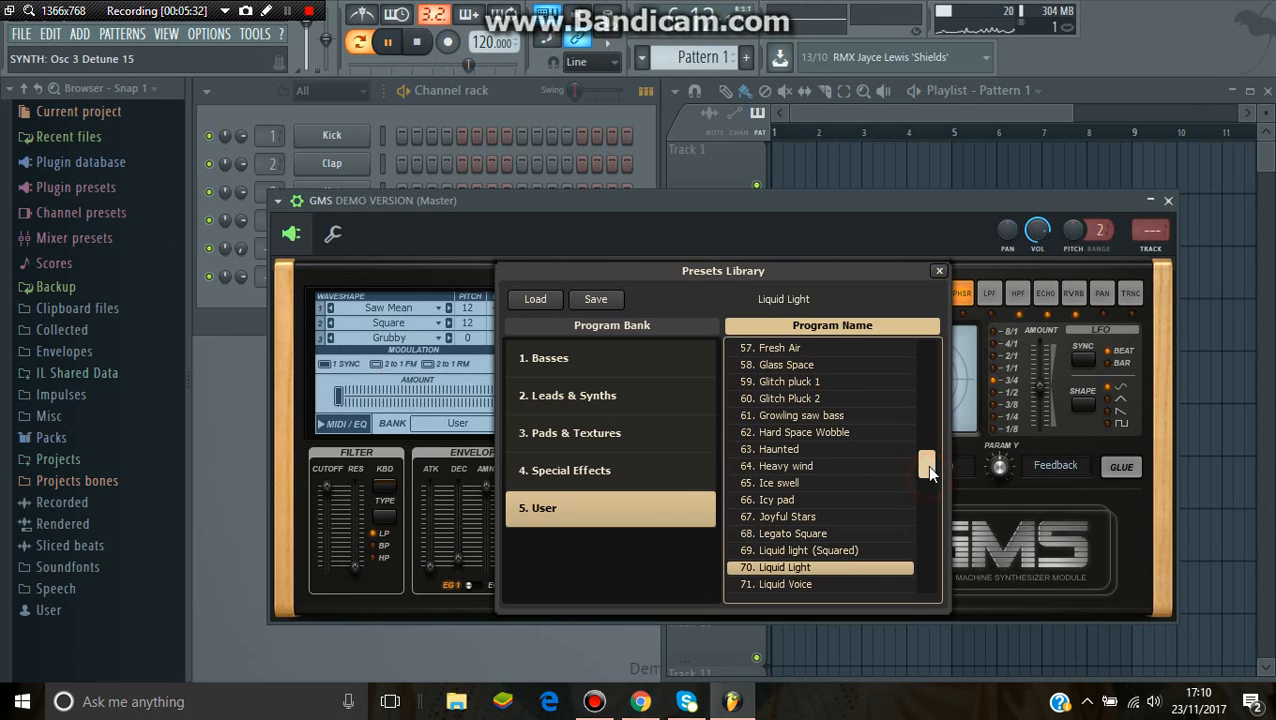
left_click(879, 455)
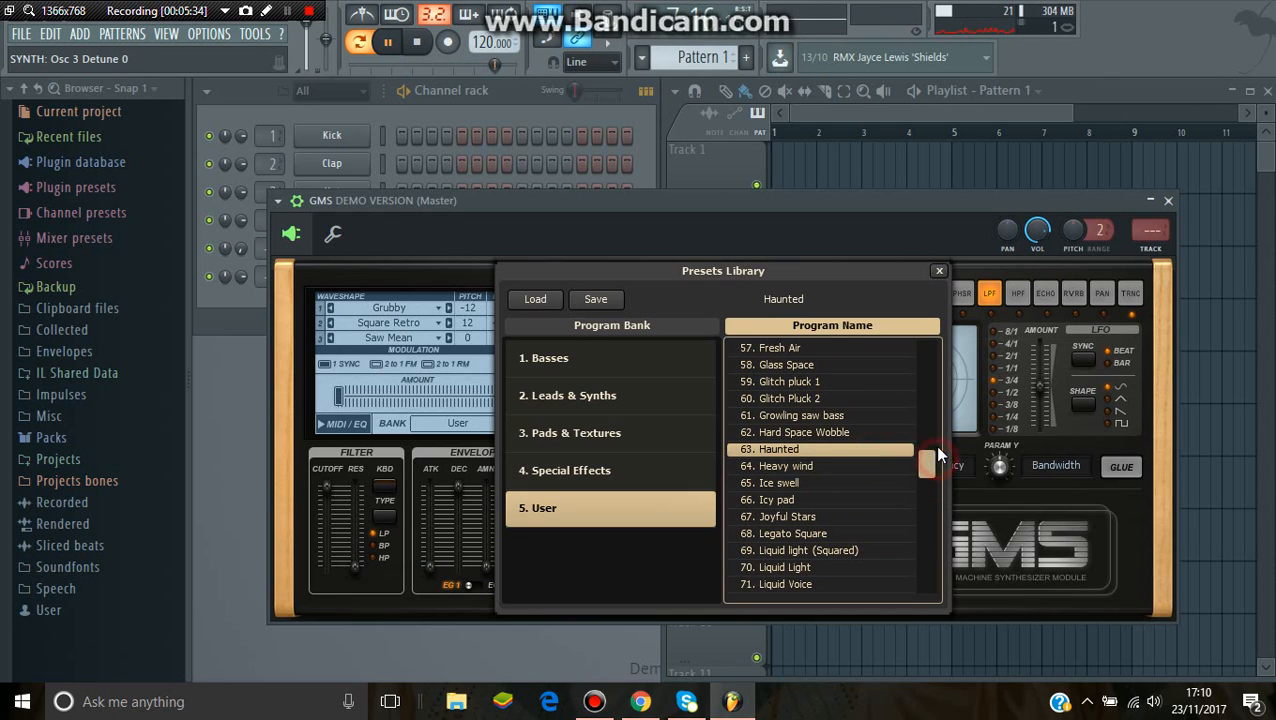
- Audition the Glass Space, Glitch pluck 1, Glitch Pluck 2, Fresh Air, Fat Robot and Fat Square presets
left_click_drag(934, 452, 927, 445)
left_click(879, 466)
left_click(883, 484)
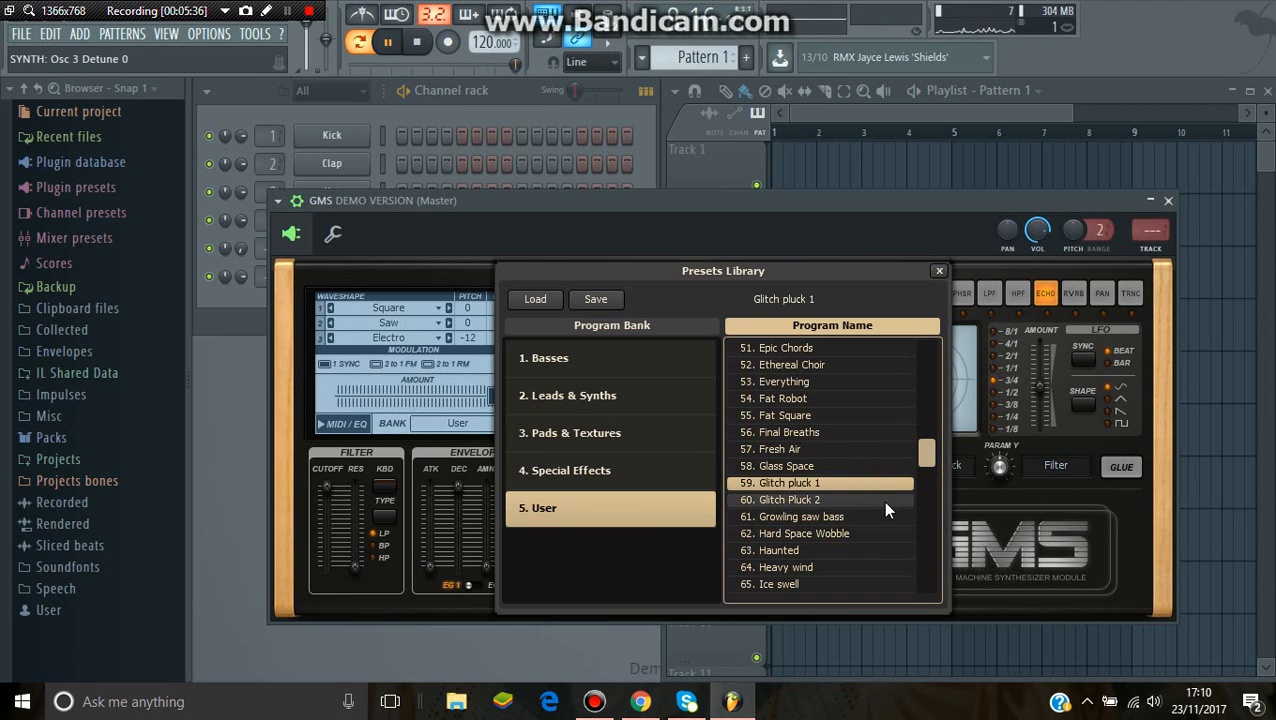
left_click(882, 500)
left_click(884, 467)
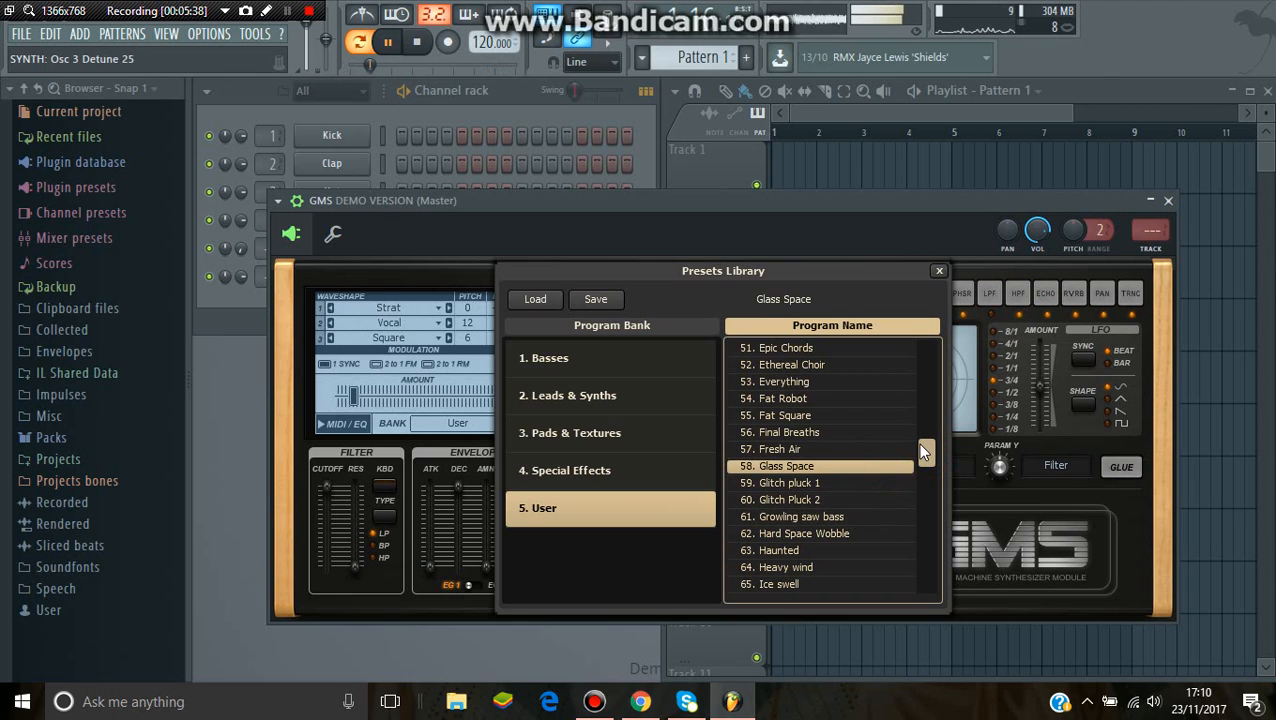
left_click(900, 449)
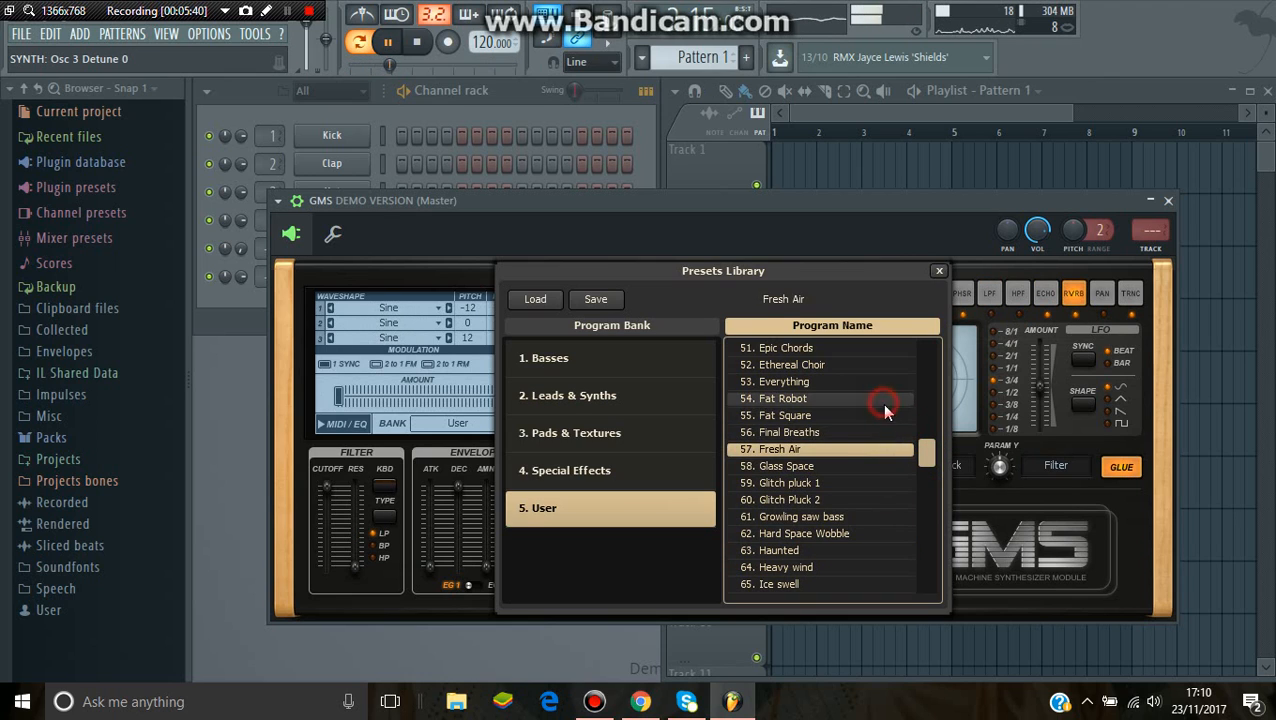
left_click(884, 406)
left_click(884, 416)
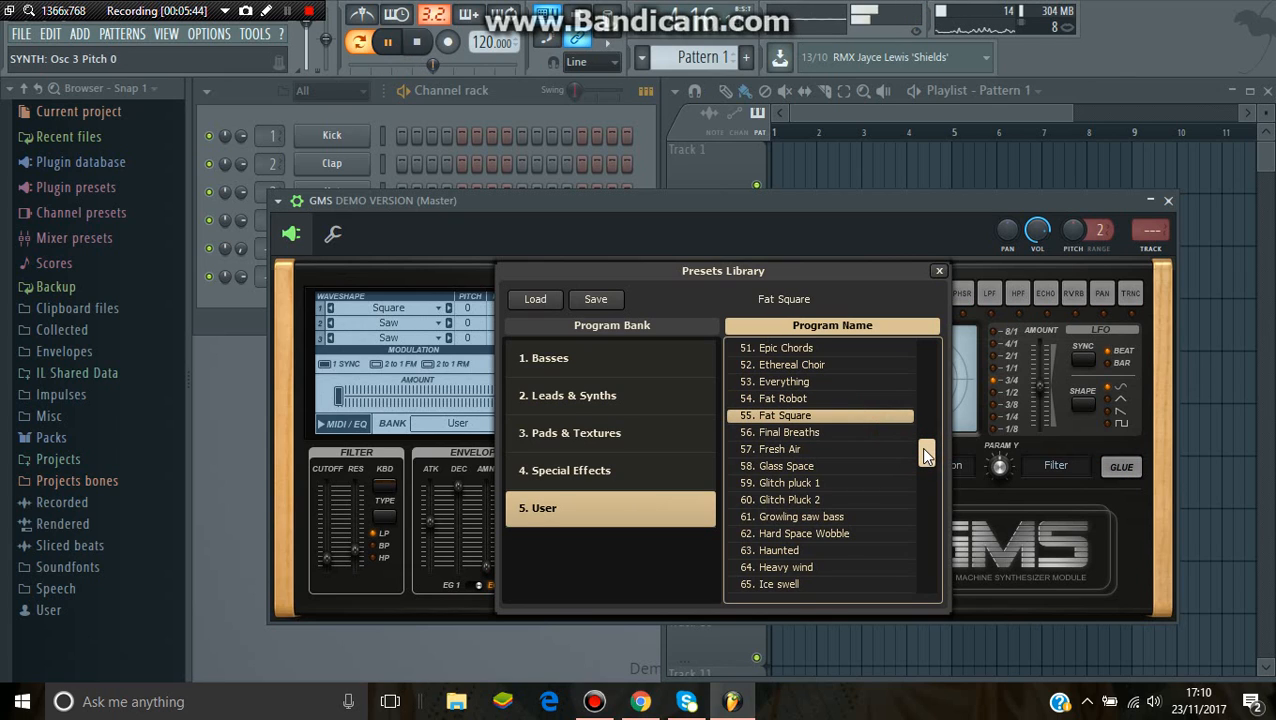
- Audition the Dystopian Scream, Dubstep Synth, Dubstab and Detune presets in the User bank
scroll(925, 454, "up", 1)
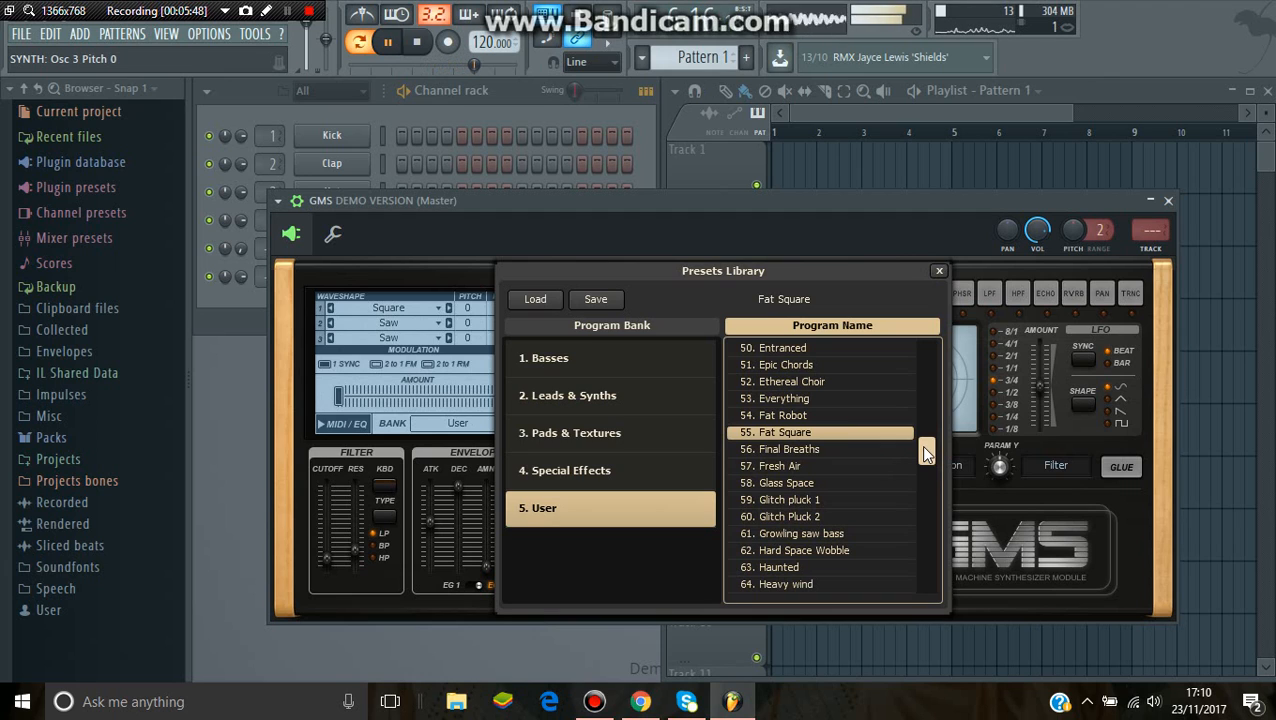
scroll(922, 445, "up", 5)
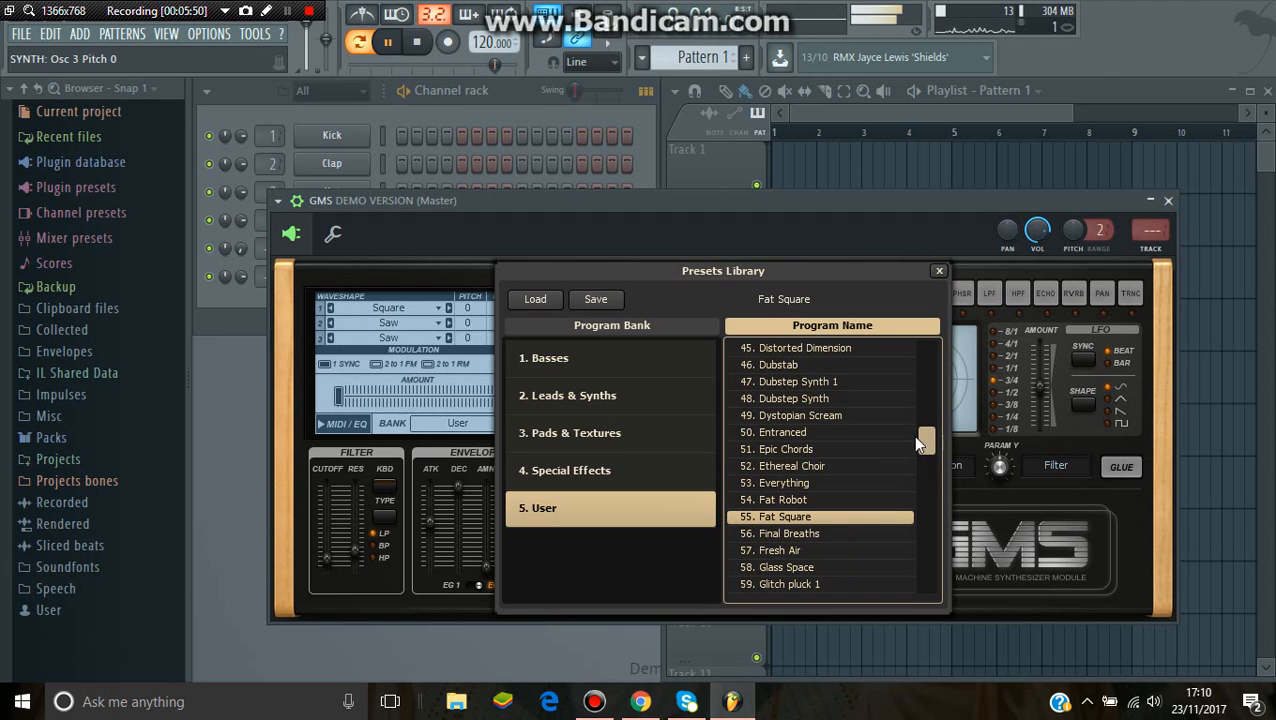
left_click(866, 424)
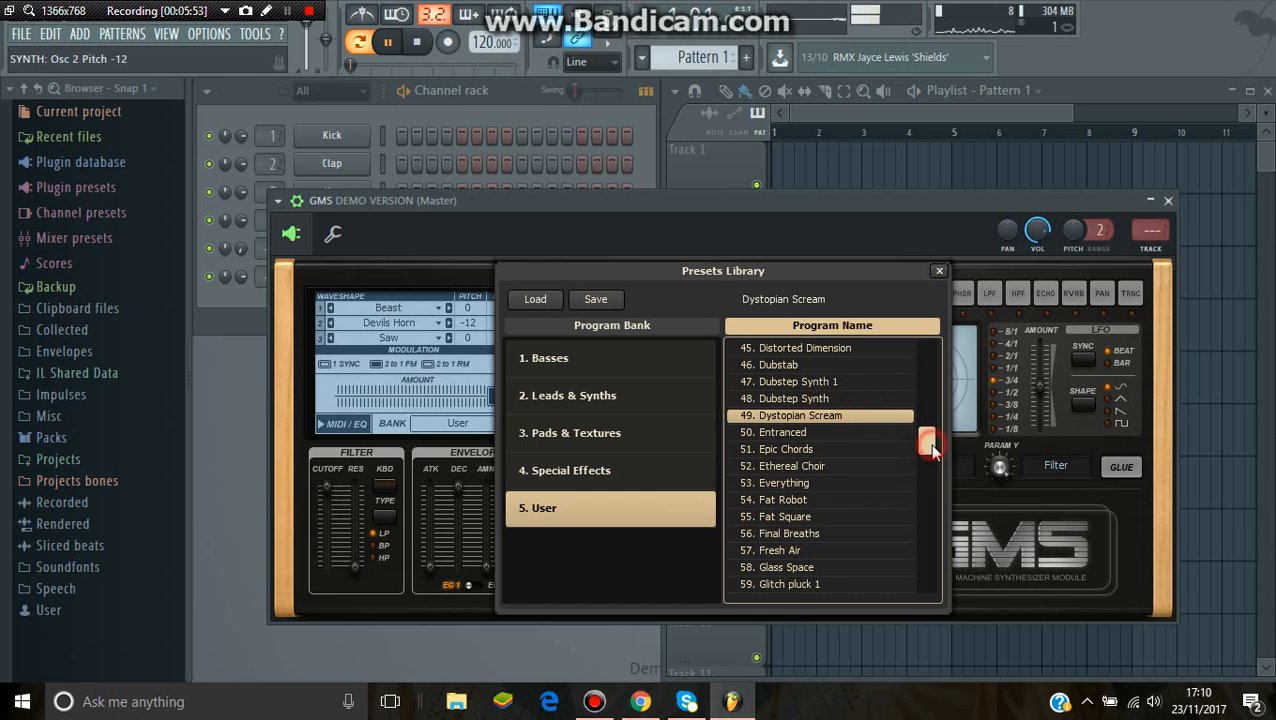
scroll(929, 444, "up", 2)
left_click(895, 436)
left_click(885, 400)
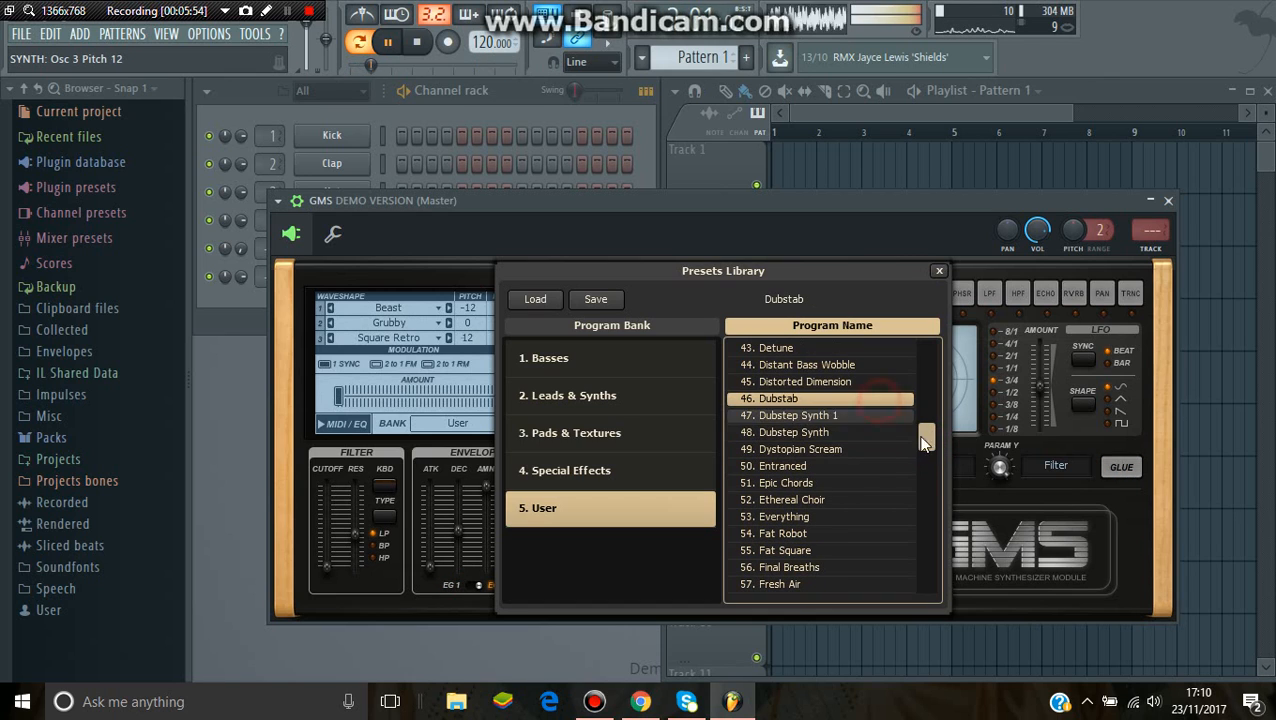
left_click(866, 348)
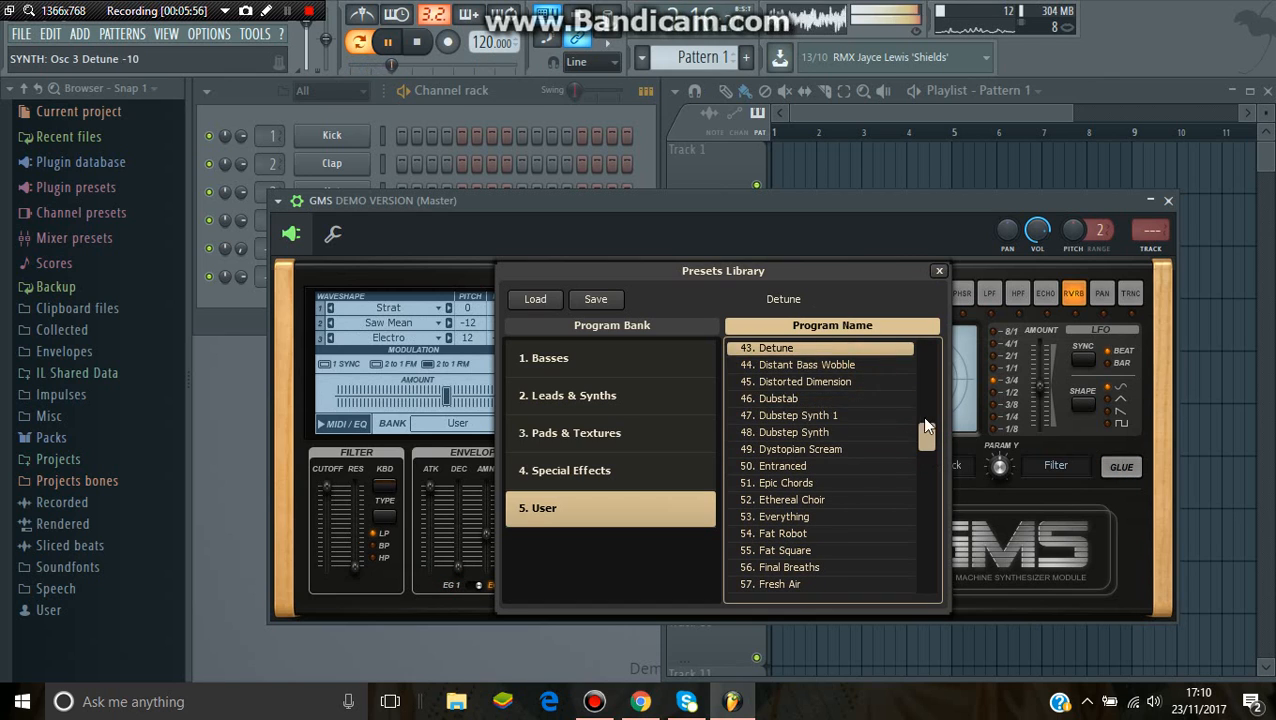
- Audition the Derpy and Default presets, then close the presets library
left_click_drag(924, 428, 923, 408)
left_click(866, 498)
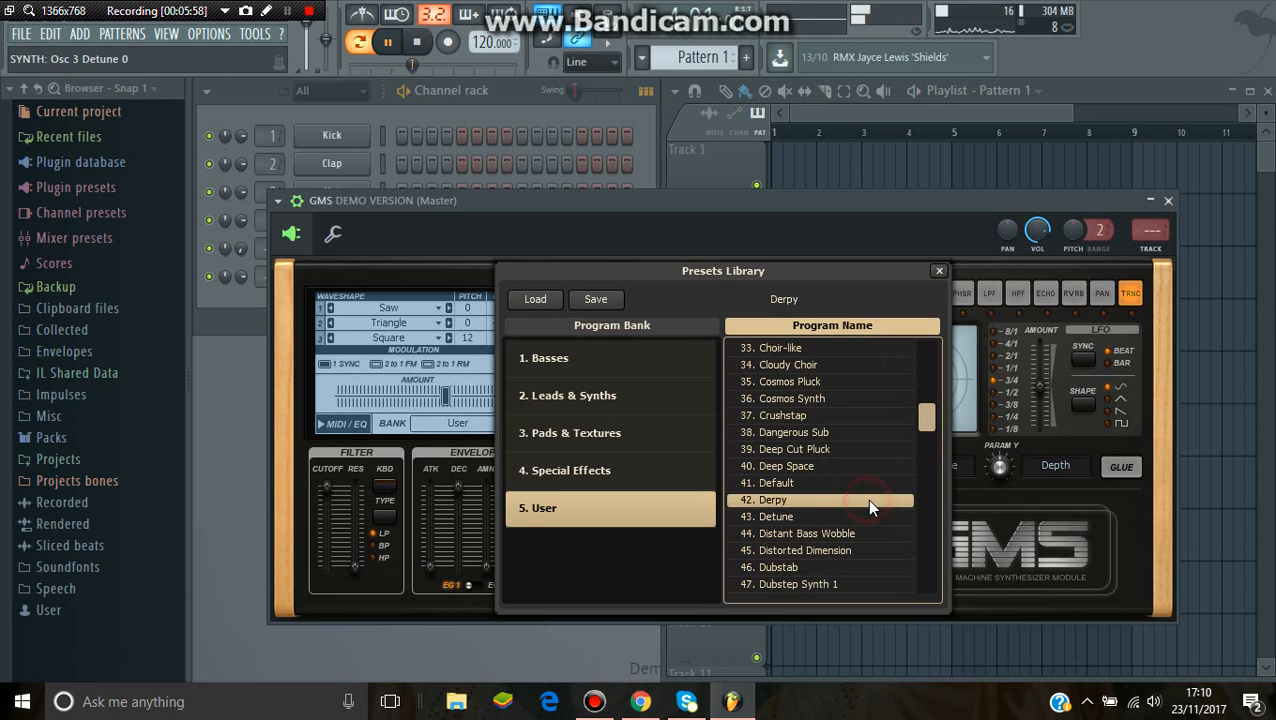
left_click(858, 484)
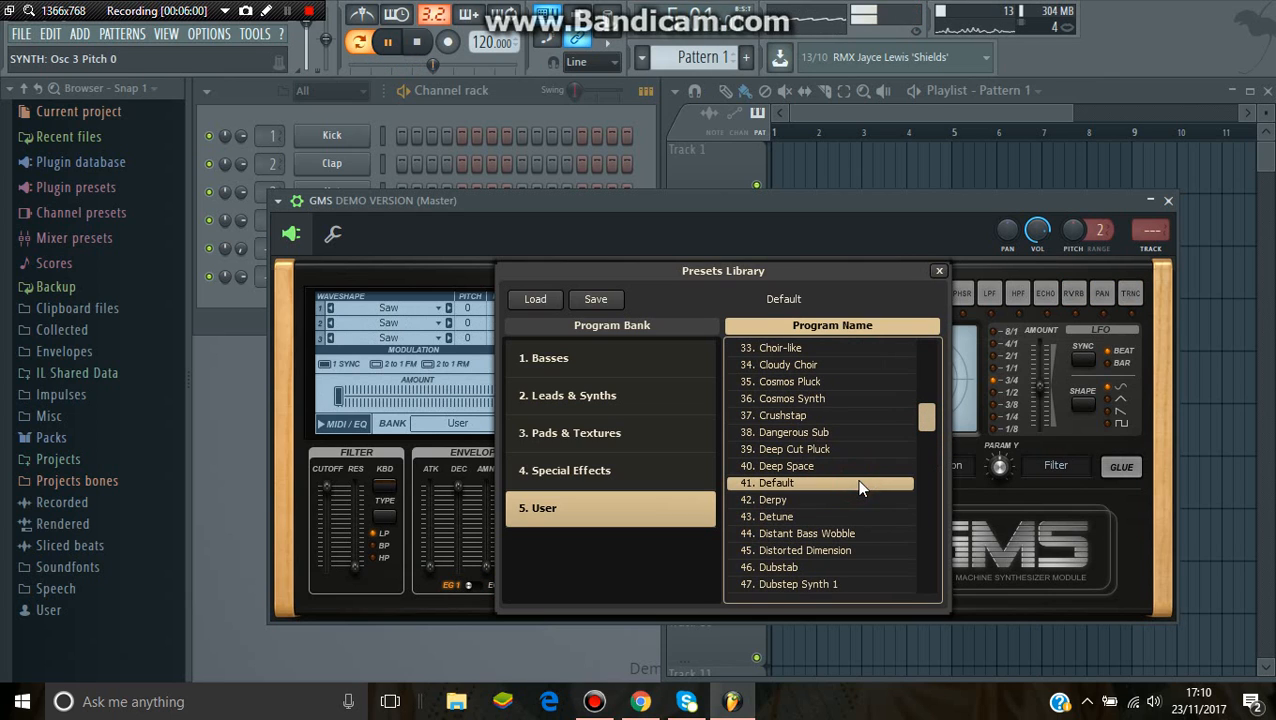
left_click(937, 273)
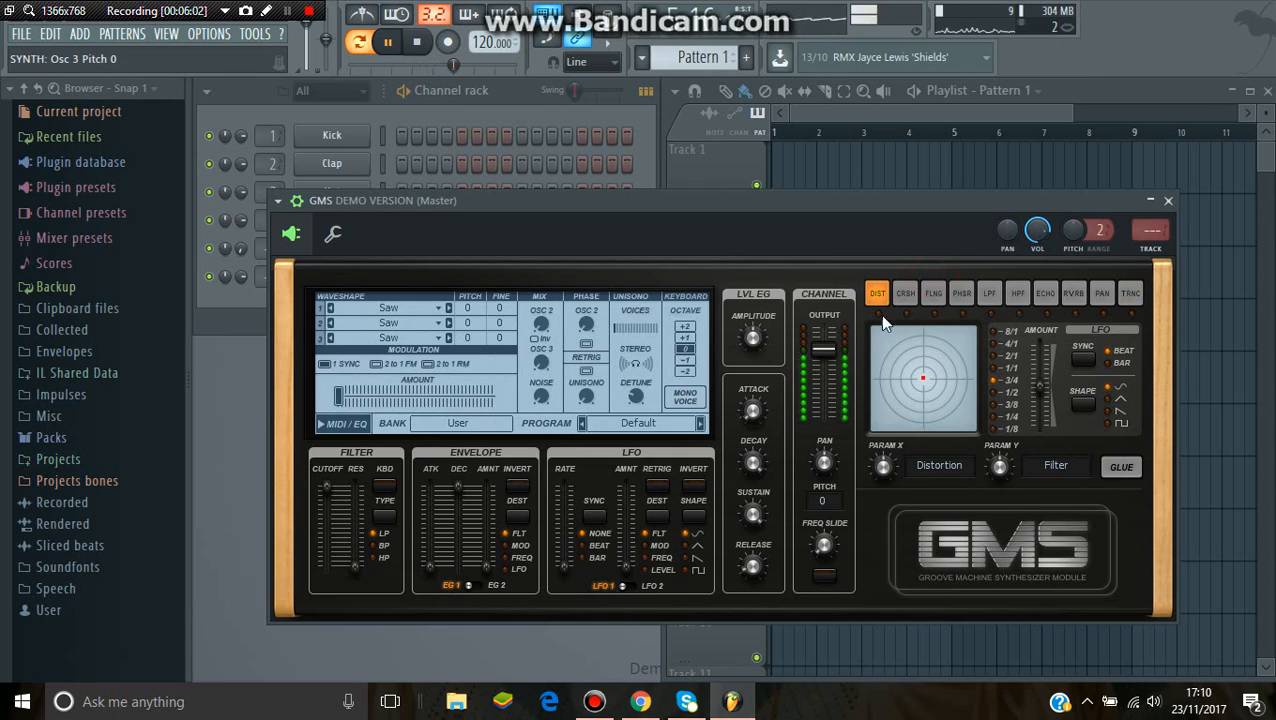
- Load the 8-Bit Keyboard preset from the start of the User bank and close the presets library
left_click(640, 423)
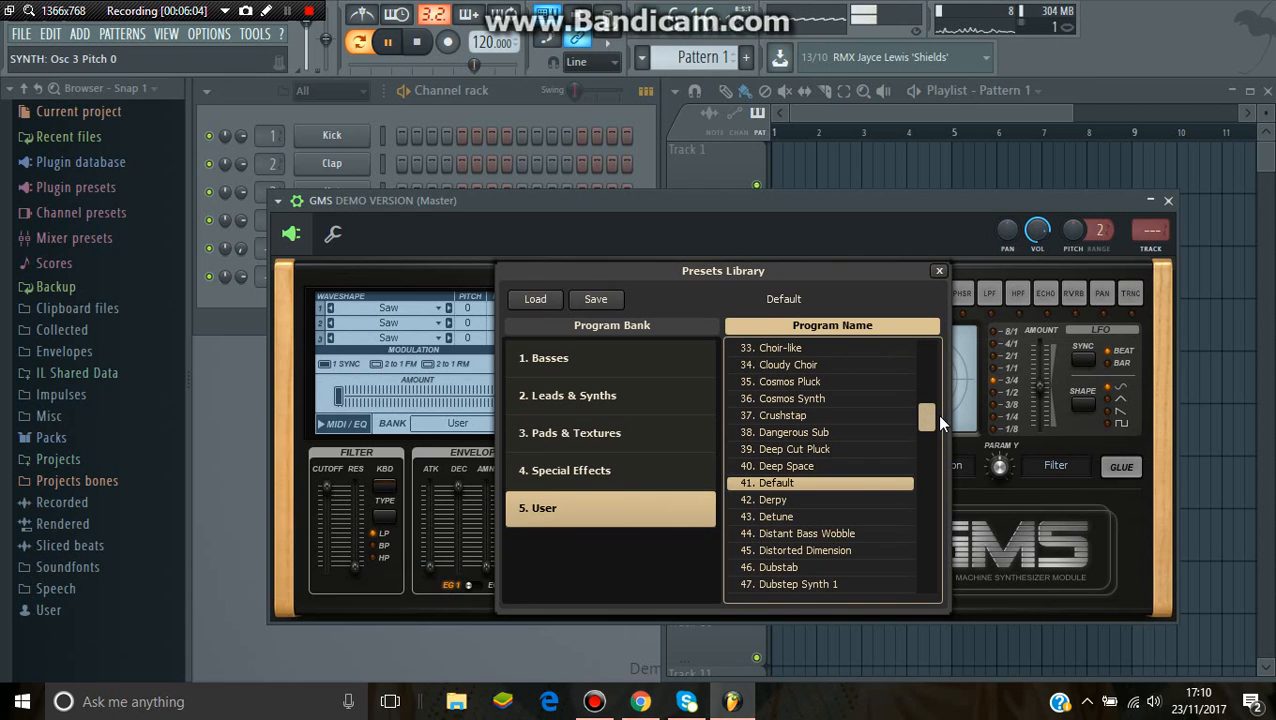
mouse_move(927, 423)
left_mouse_down()
mouse_move(932, 436)
mouse_move(928, 356)
left_mouse_up()
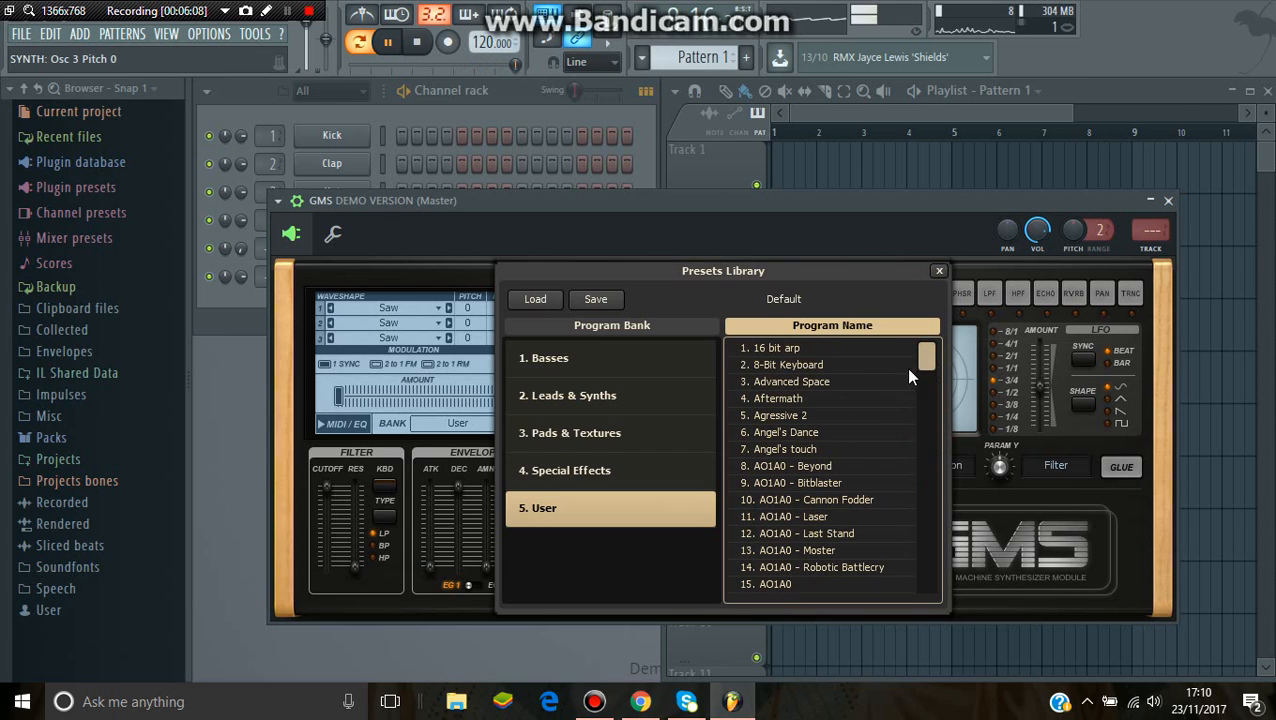
left_click(890, 370)
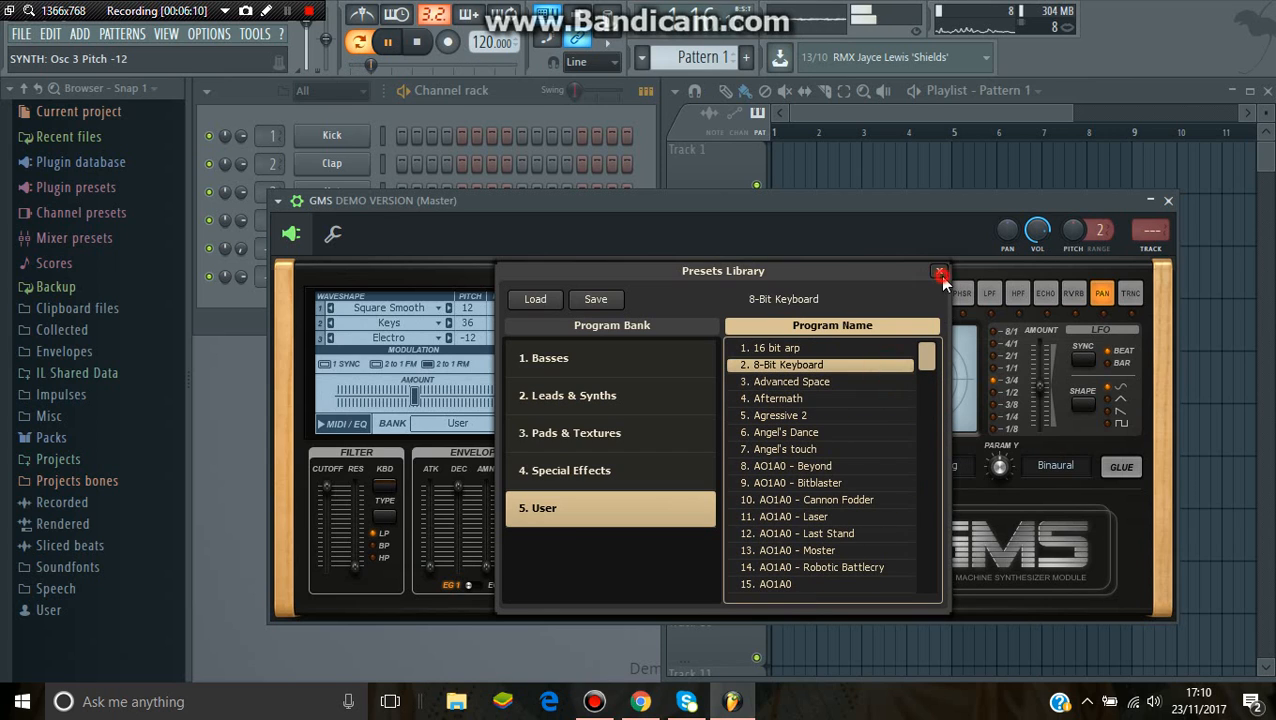
left_click(940, 273)
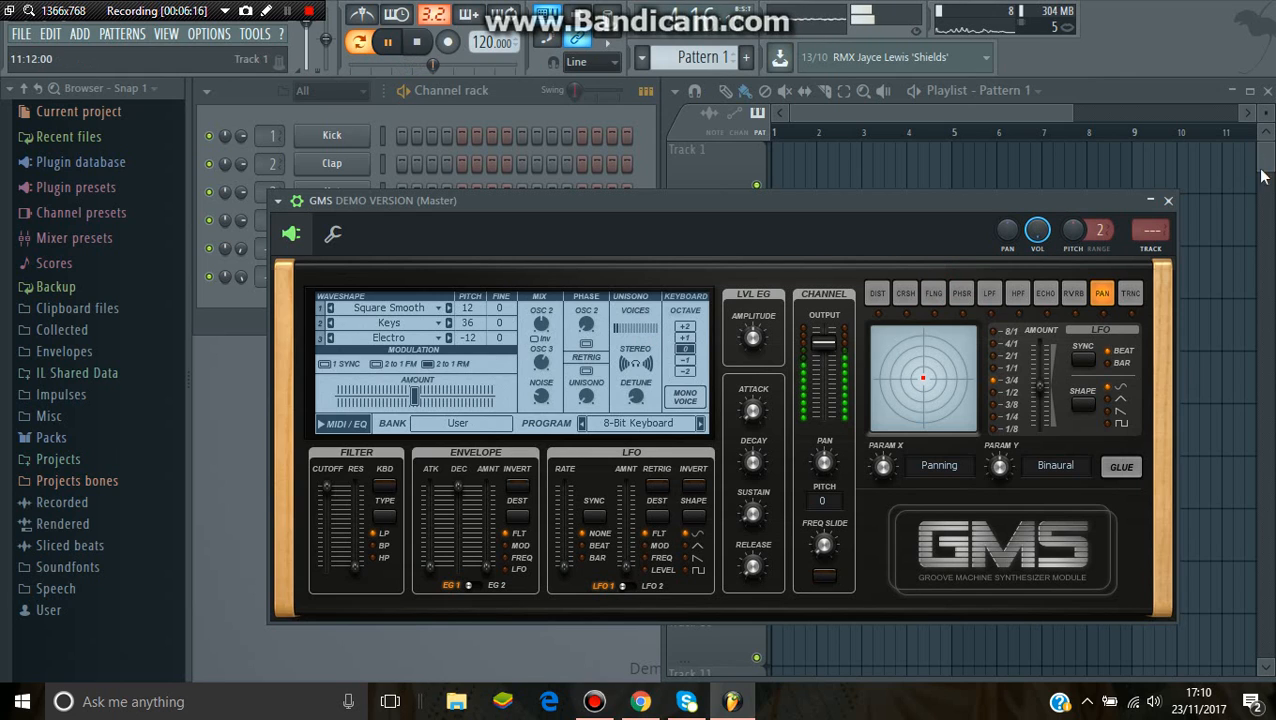
- Route the GMS channel to mixer track 5
left_click(1168, 200)
left_click(332, 276)
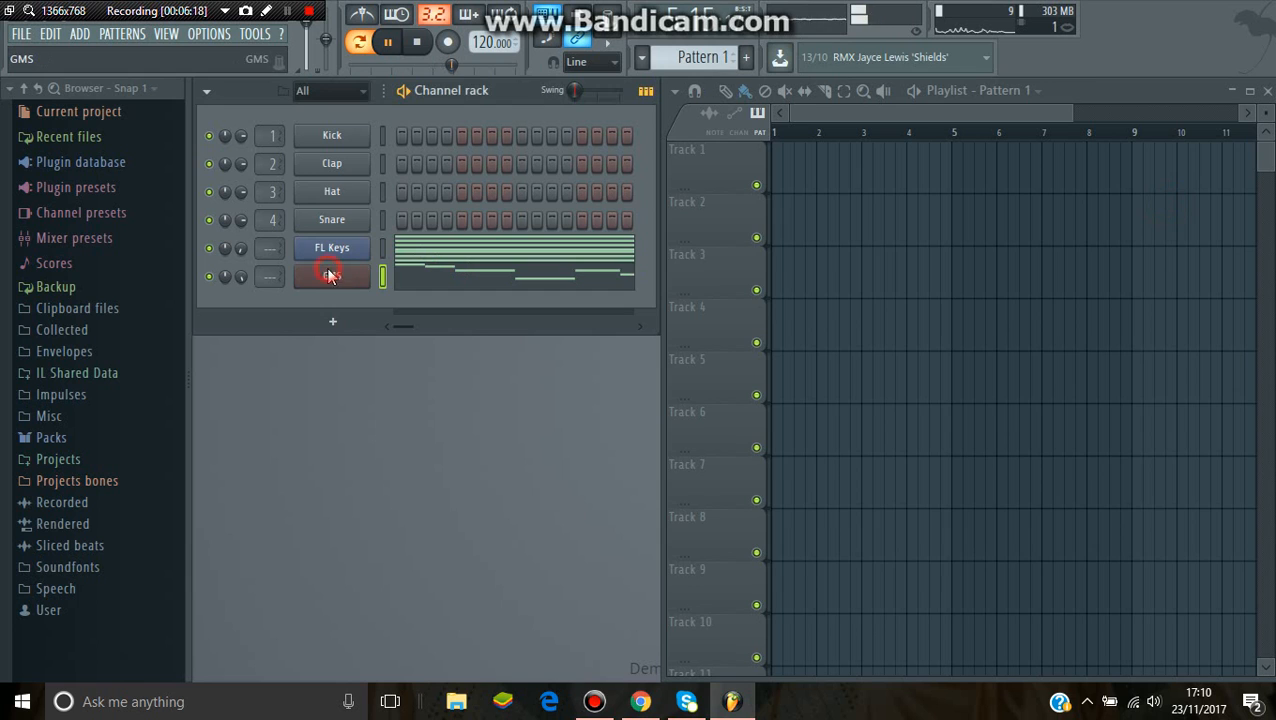
left_click(278, 200)
left_click(593, 263)
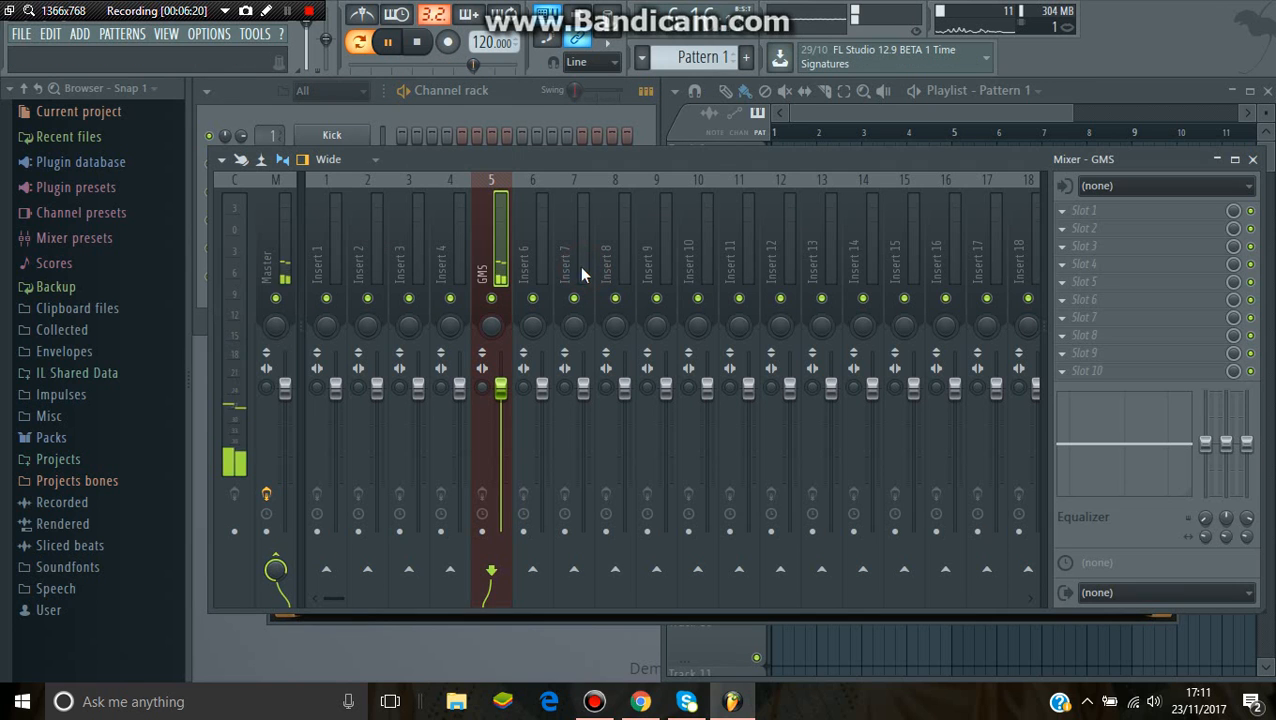
- Add Fruity Reeverb to slot 1 of the GMS mixer track and switch off its LowCut, HighCut and HighDamping
left_click(1144, 207)
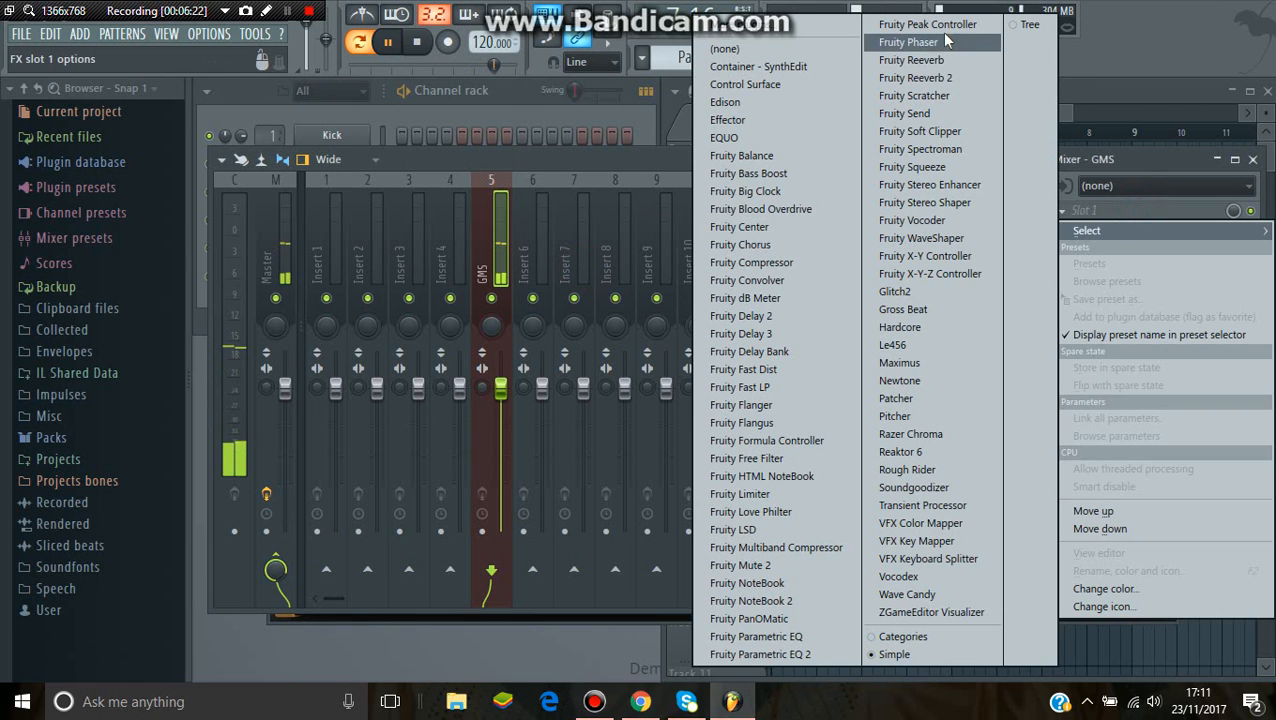
left_click(935, 60)
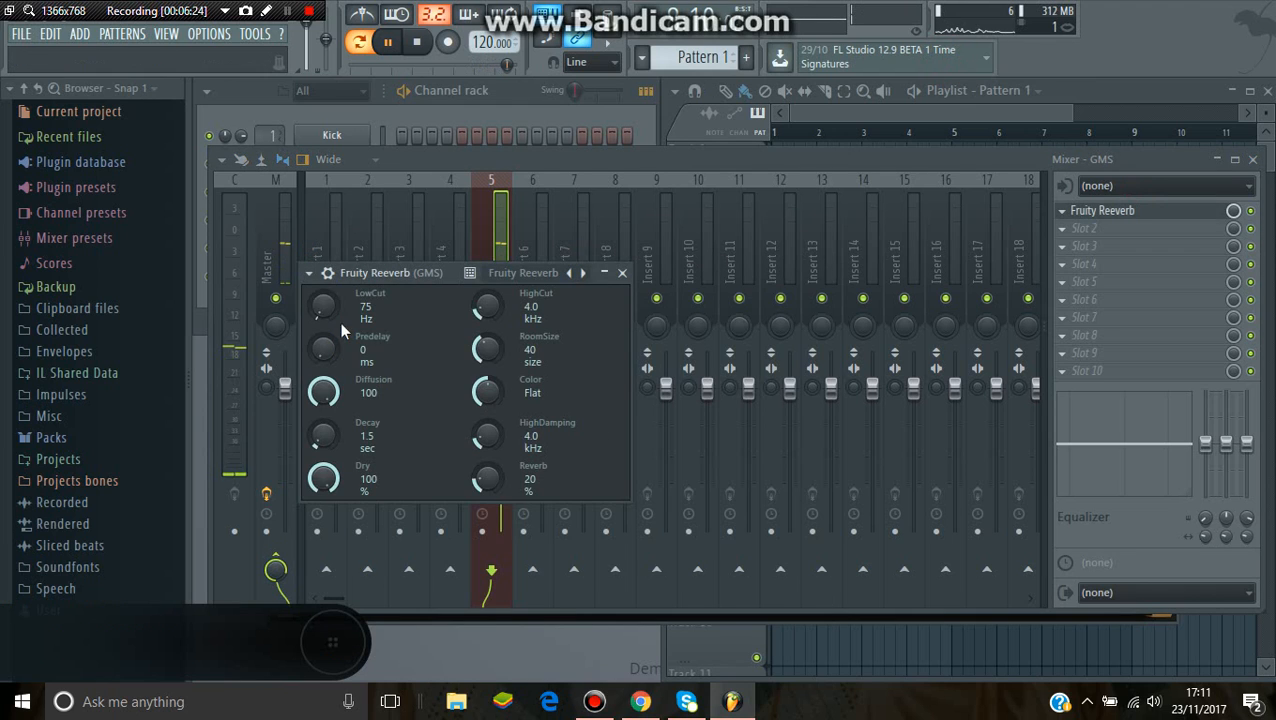
left_click_drag(488, 308, 488, 215)
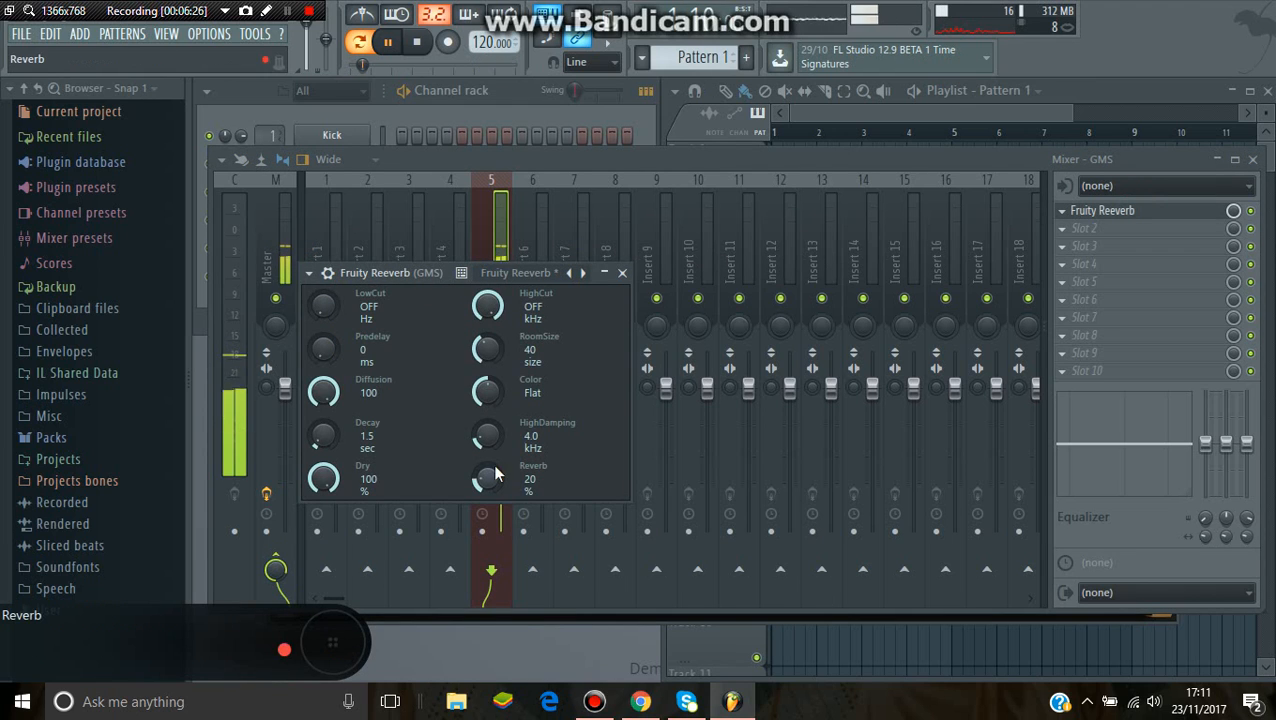
left_click_drag(489, 437, 489, 345)
- Set the Fruity Reeverb color to Bright, room size to 100, decay to 1.8 sec and reverb to 39 %
left_click_drag(490, 402, 490, 434)
left_click_drag(489, 362, 489, 295)
left_click_drag(323, 436, 323, 426)
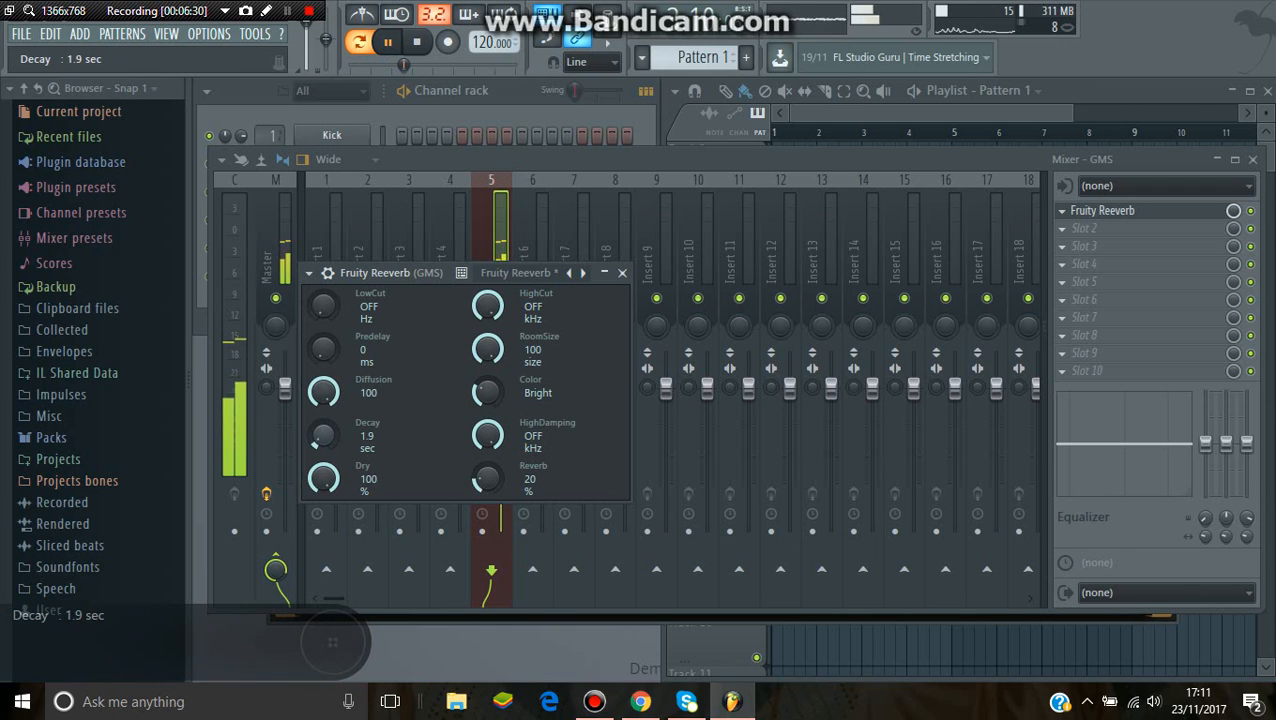
left_click_drag(487, 478, 487, 456)
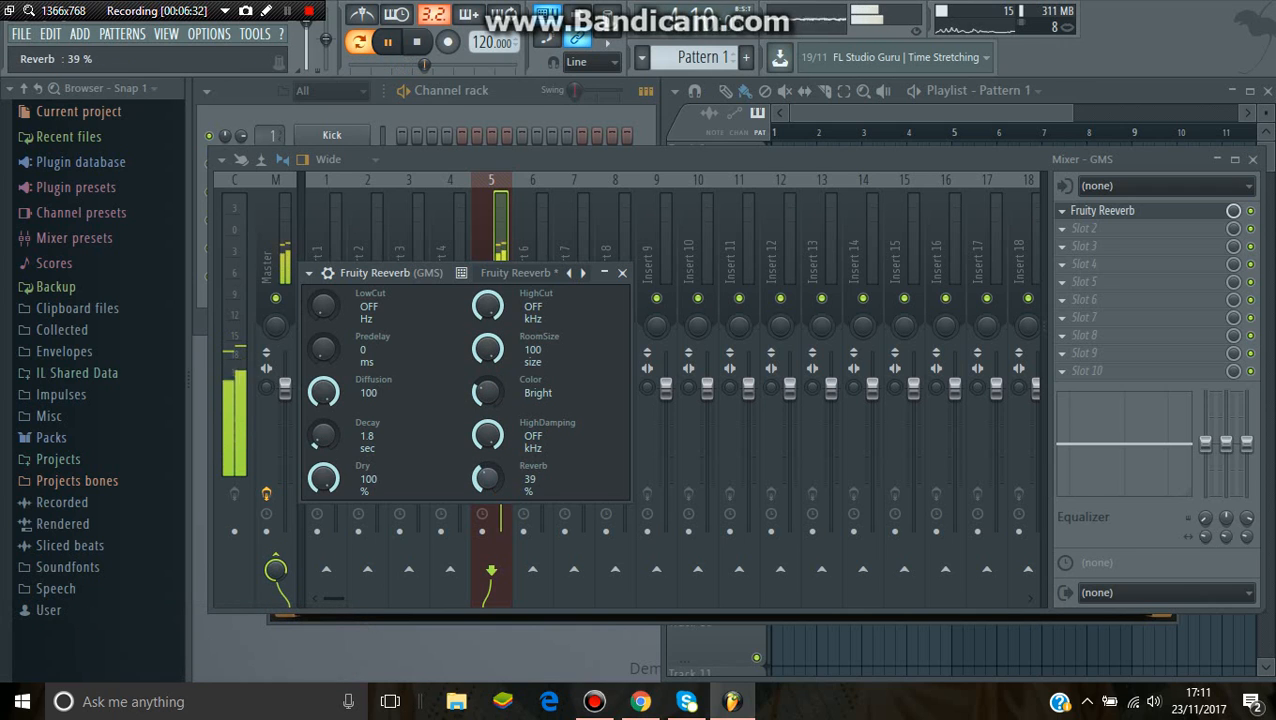
left_click(622, 272)
- Add Fruity Delay 2 to slot 2 of the GMS mixer track and lower its feedback cutoff
left_click(1138, 236)
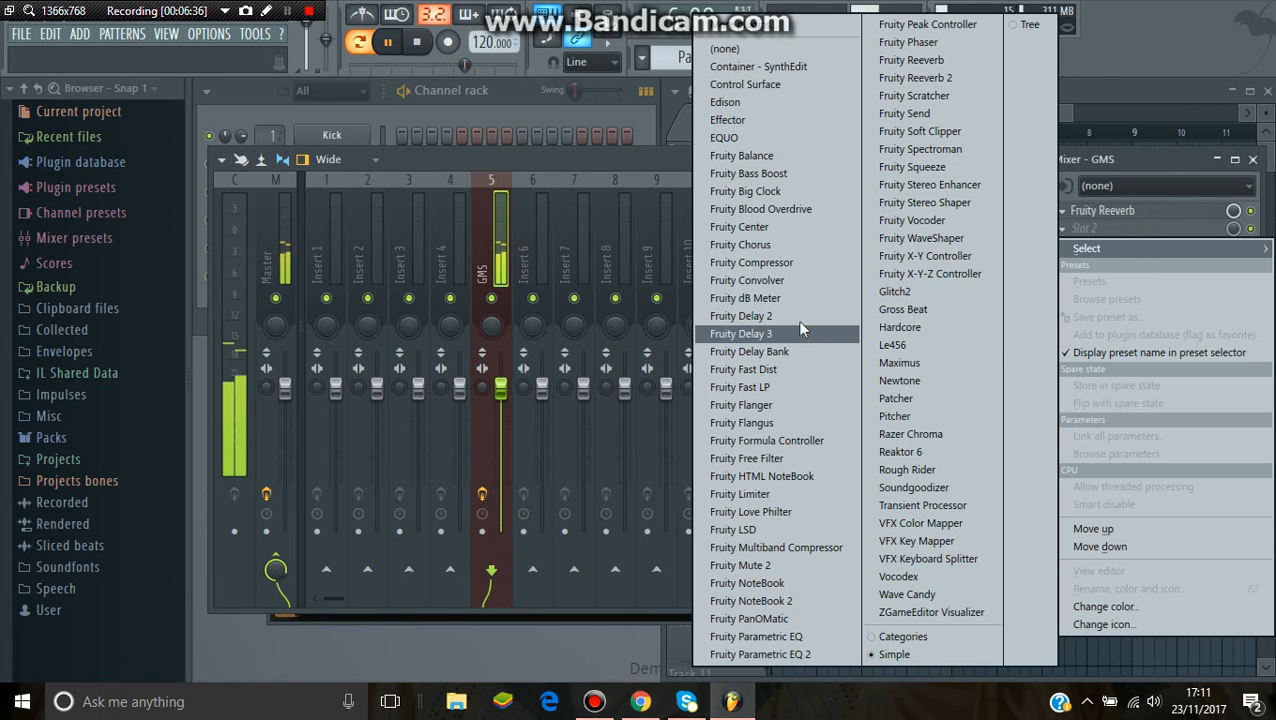
left_click(775, 336)
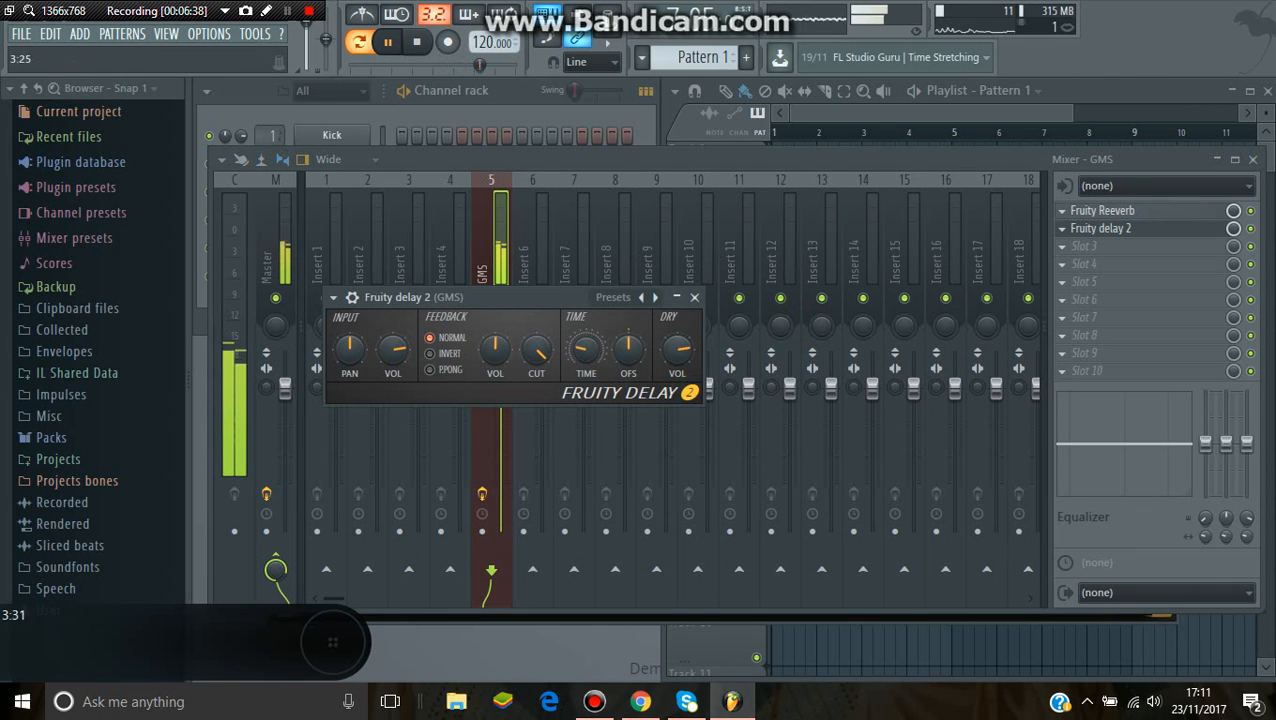
scroll(582, 350, "down", 1)
scroll(582, 350, "up", 1)
left_click_drag(537, 350, 537, 395)
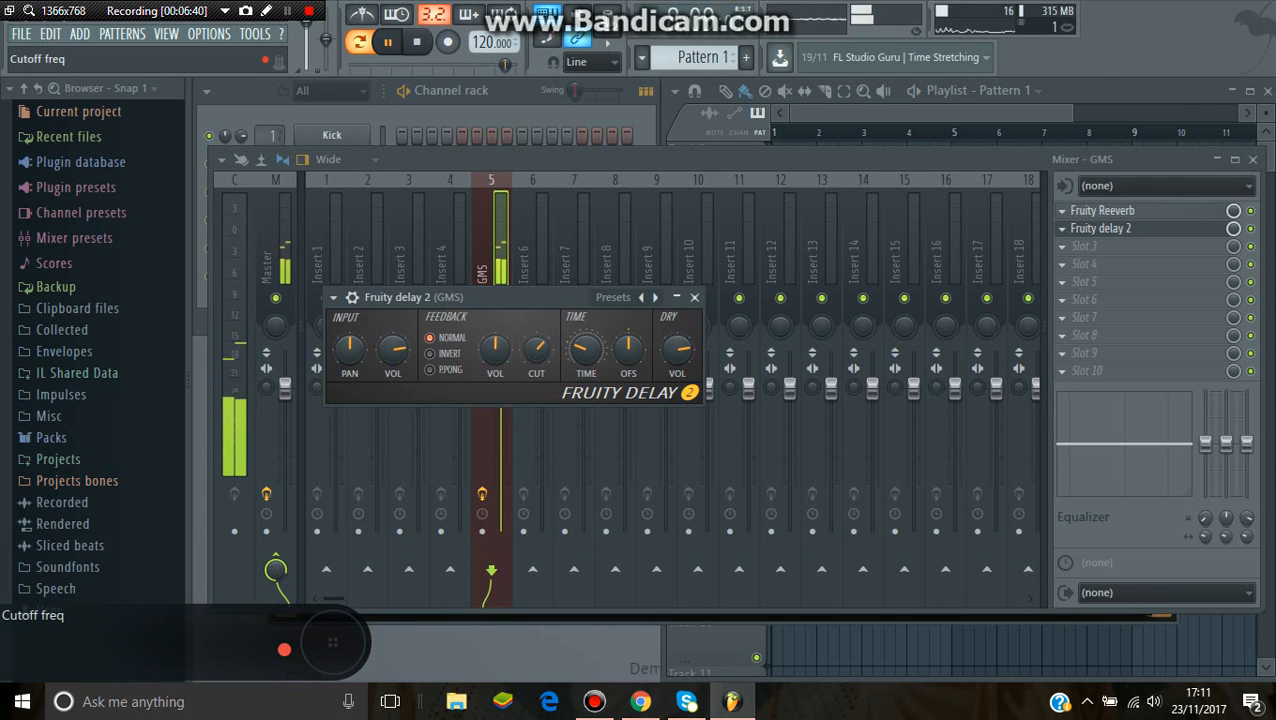
left_click(694, 297)
- Close the mixer and the GMS window and place Pattern 1 at bar 1 of Track 3 in the playlist
left_click(1252, 159)
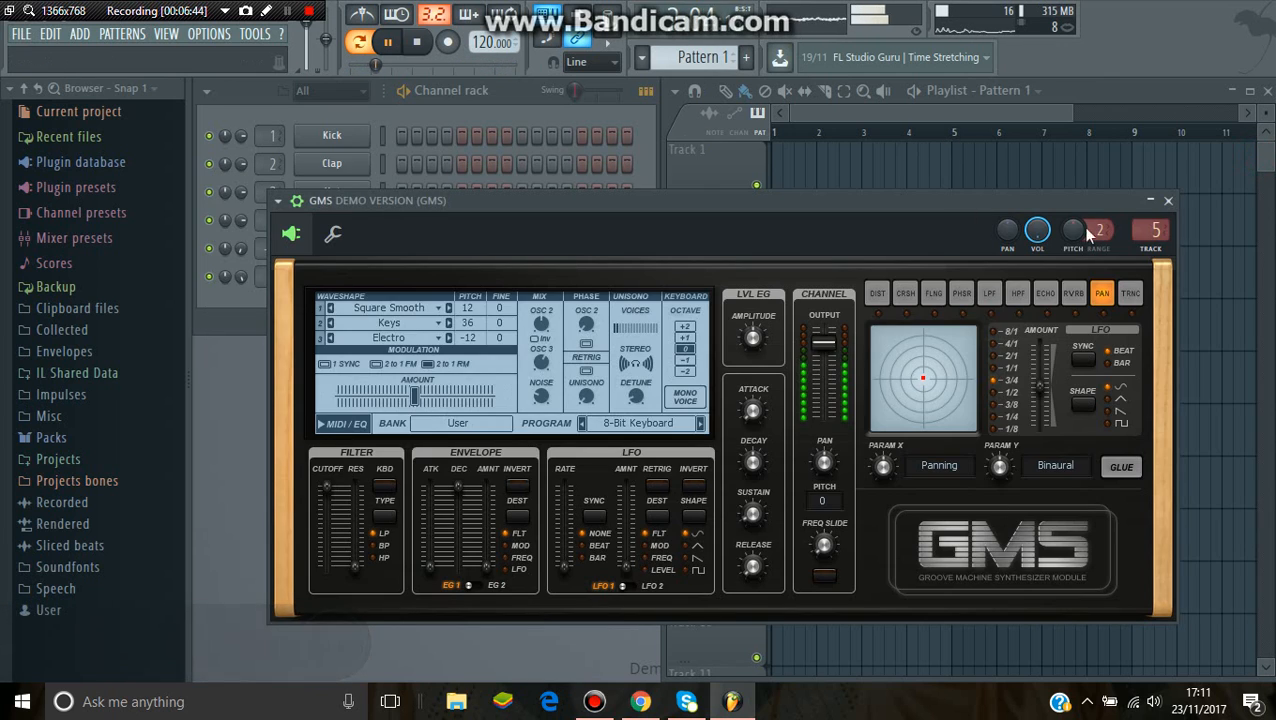
left_click(1167, 201)
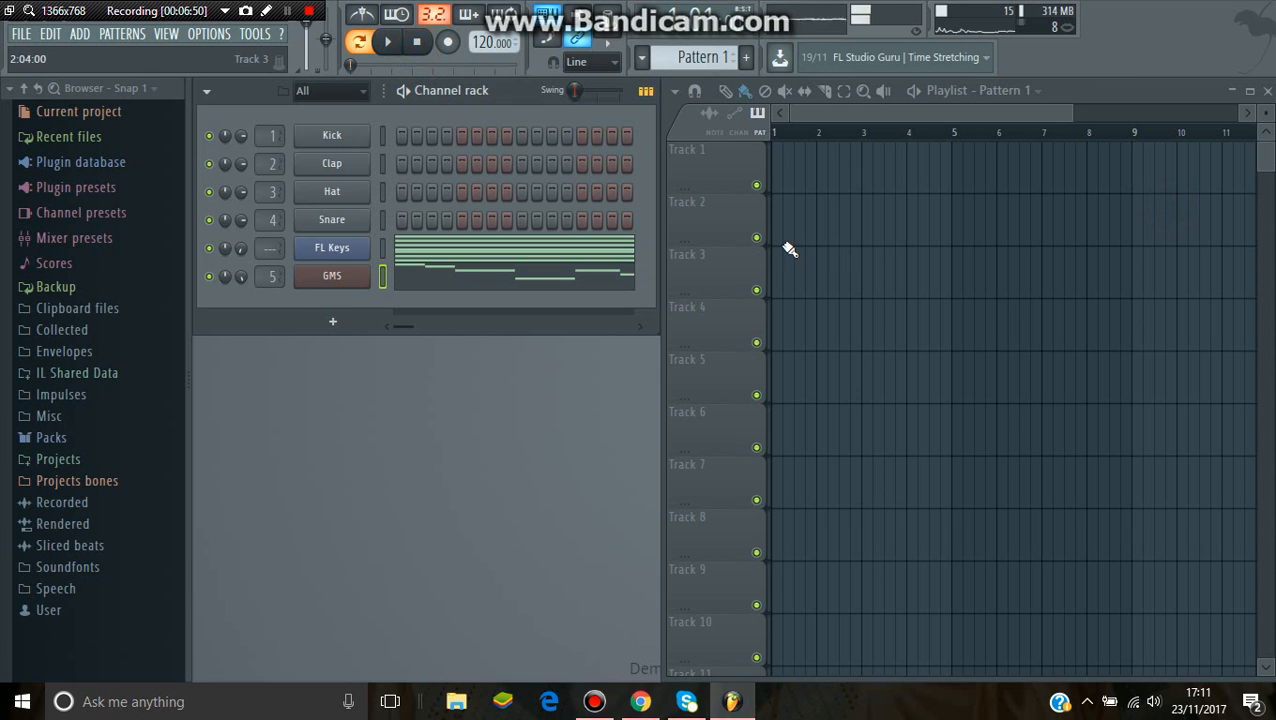
left_click_drag(800, 276, 745, 279)
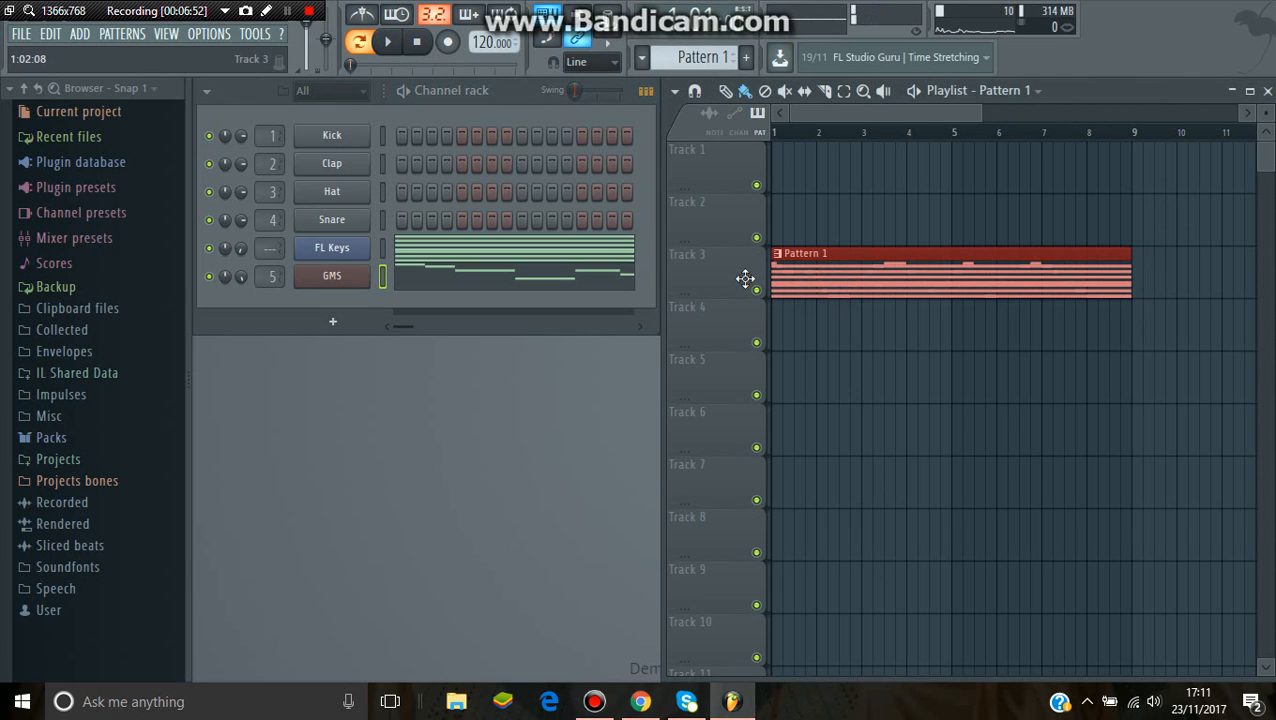
- Remove the FL Keys notes from Pattern 1 and move the Pattern 1 clip down to Track 4
left_click(604, 260)
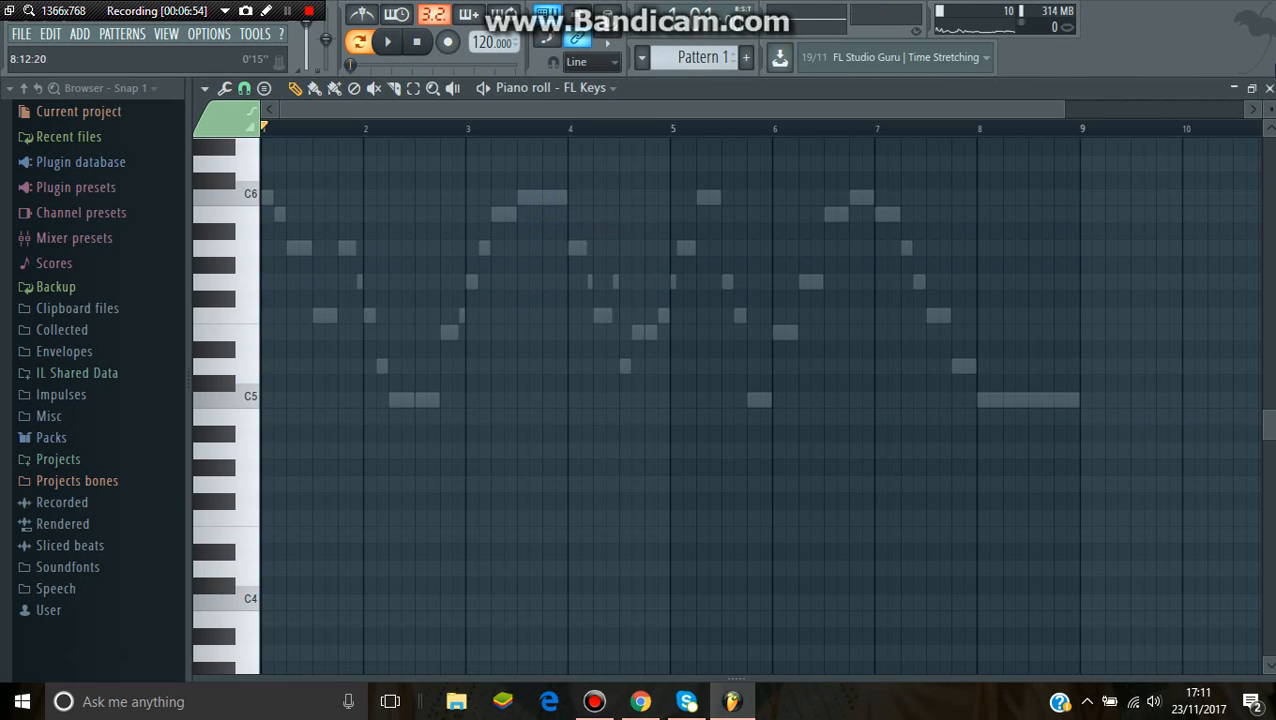
left_click(1269, 88)
left_click_drag(856, 285, 854, 338)
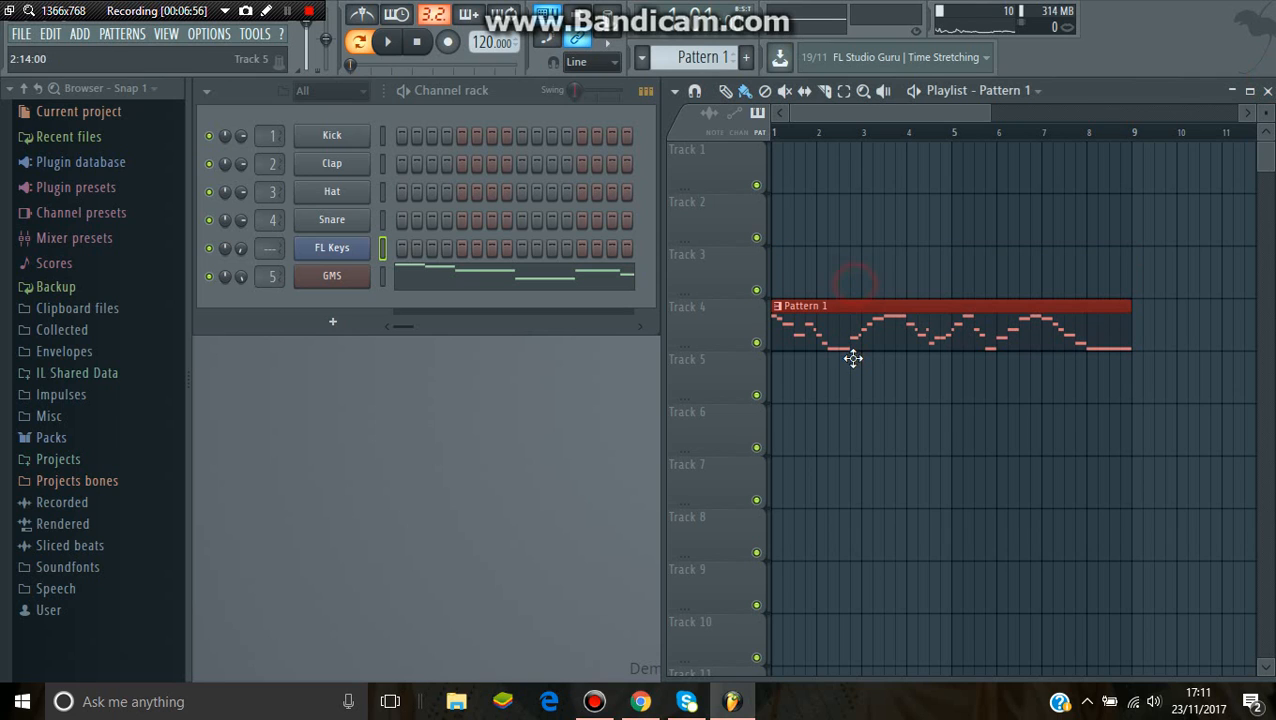
- Play the playlist arrangement from bar 1 and stop playback
left_click(777, 133)
left_click(388, 43)
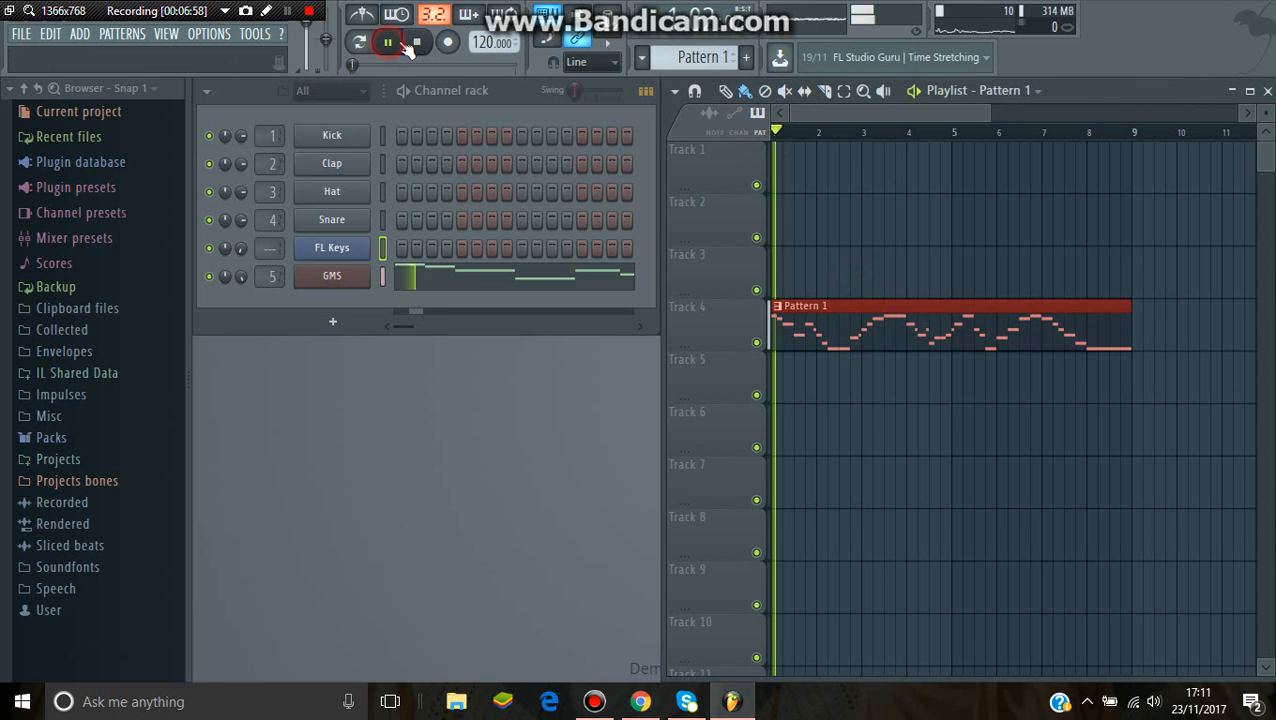
left_click(417, 43)
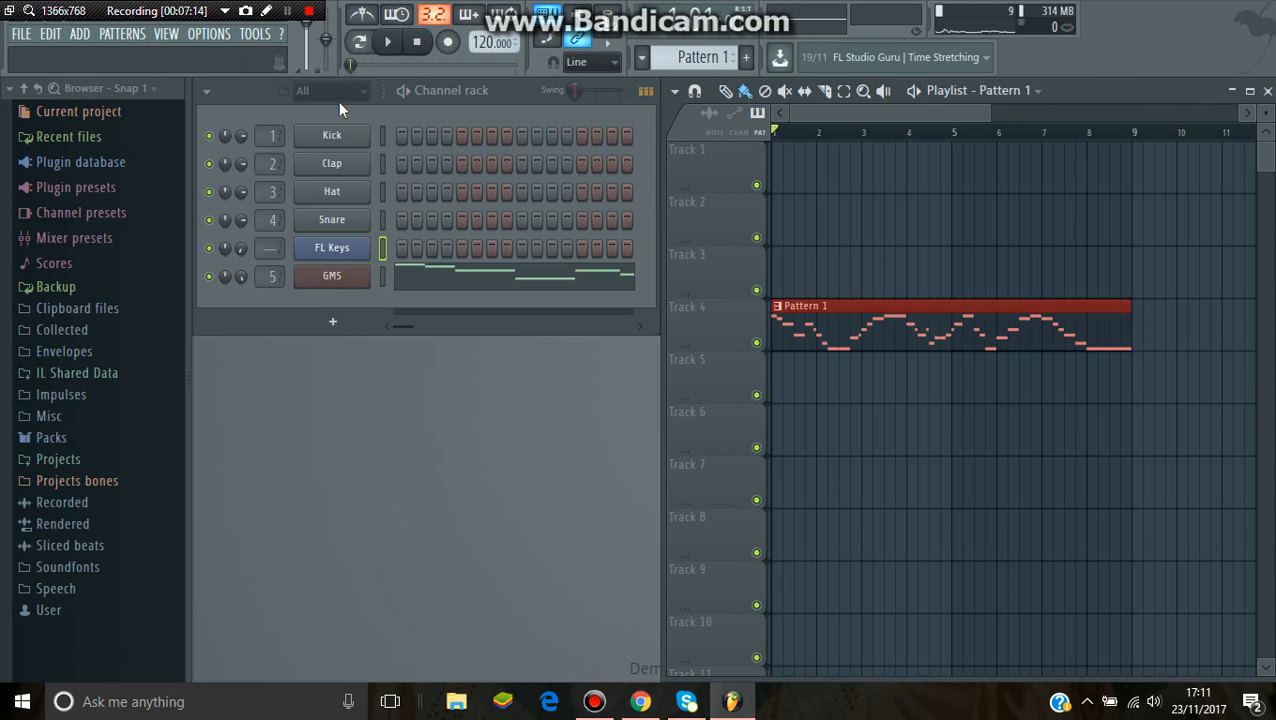
left_click(121, 33)
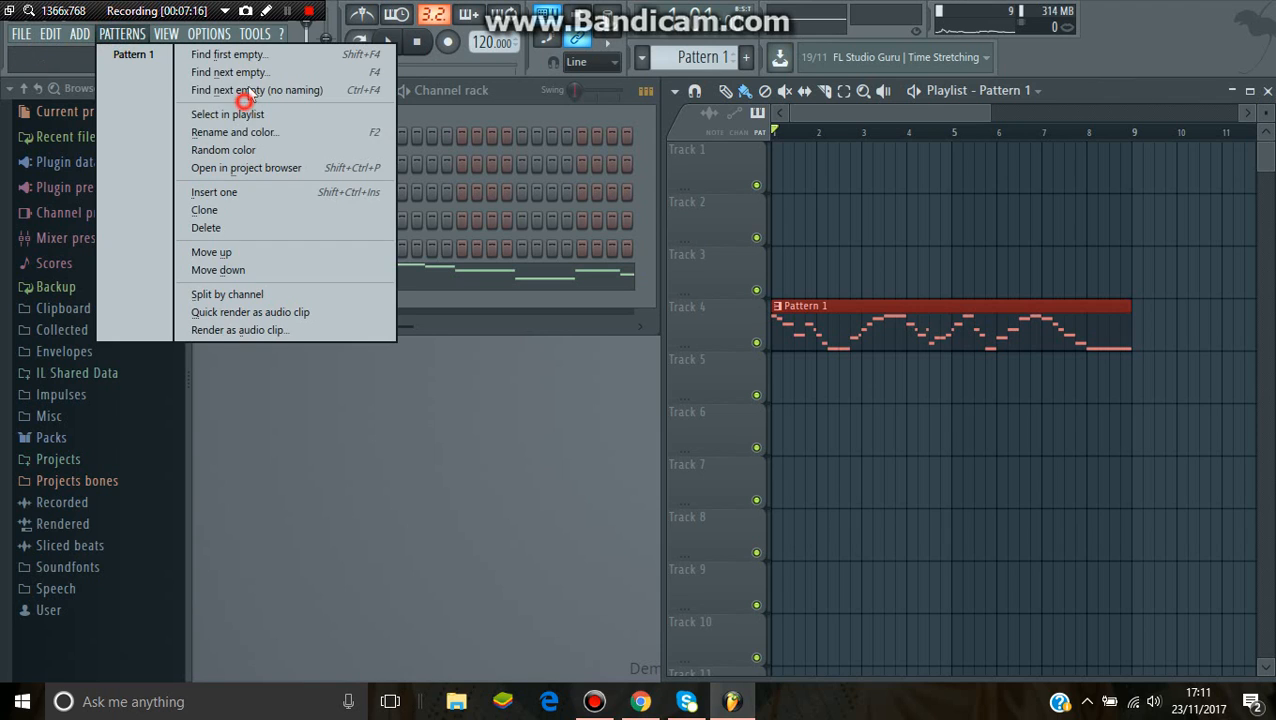
left_click(229, 424)
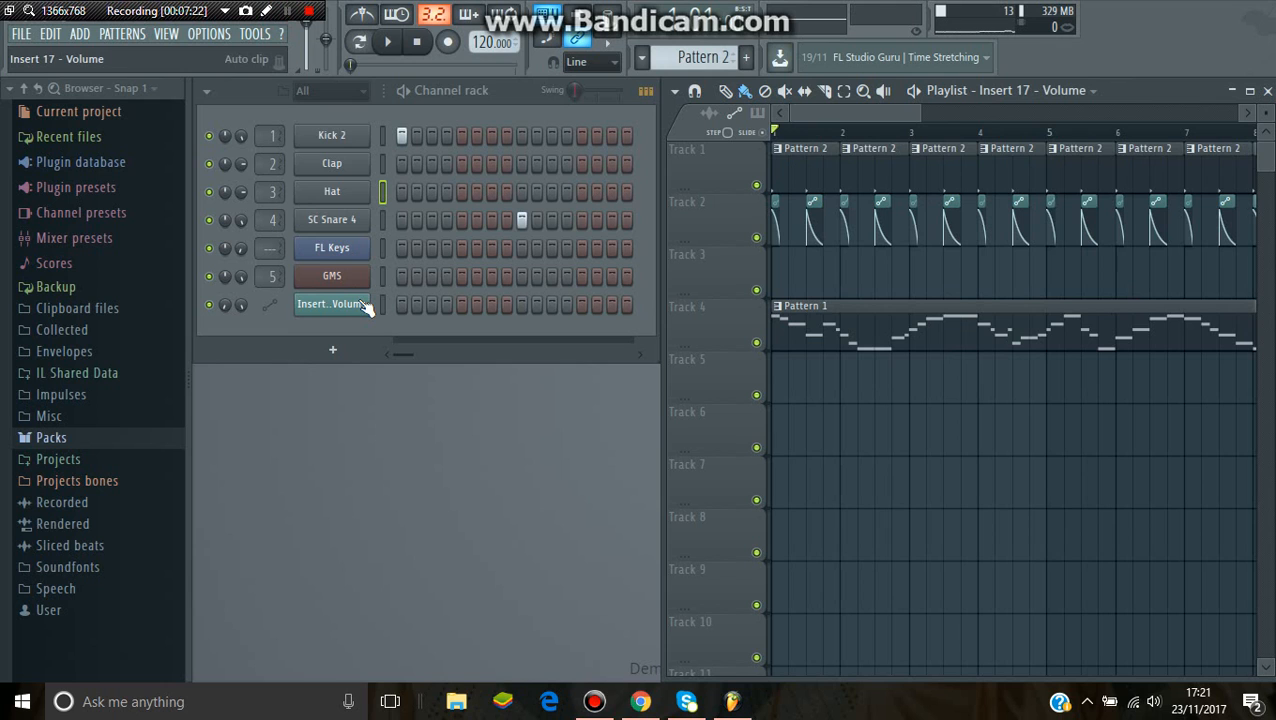
- Inspect the sample settings of the Kick 2 and SC Snare 4 channels and close their windows
left_click(332, 135)
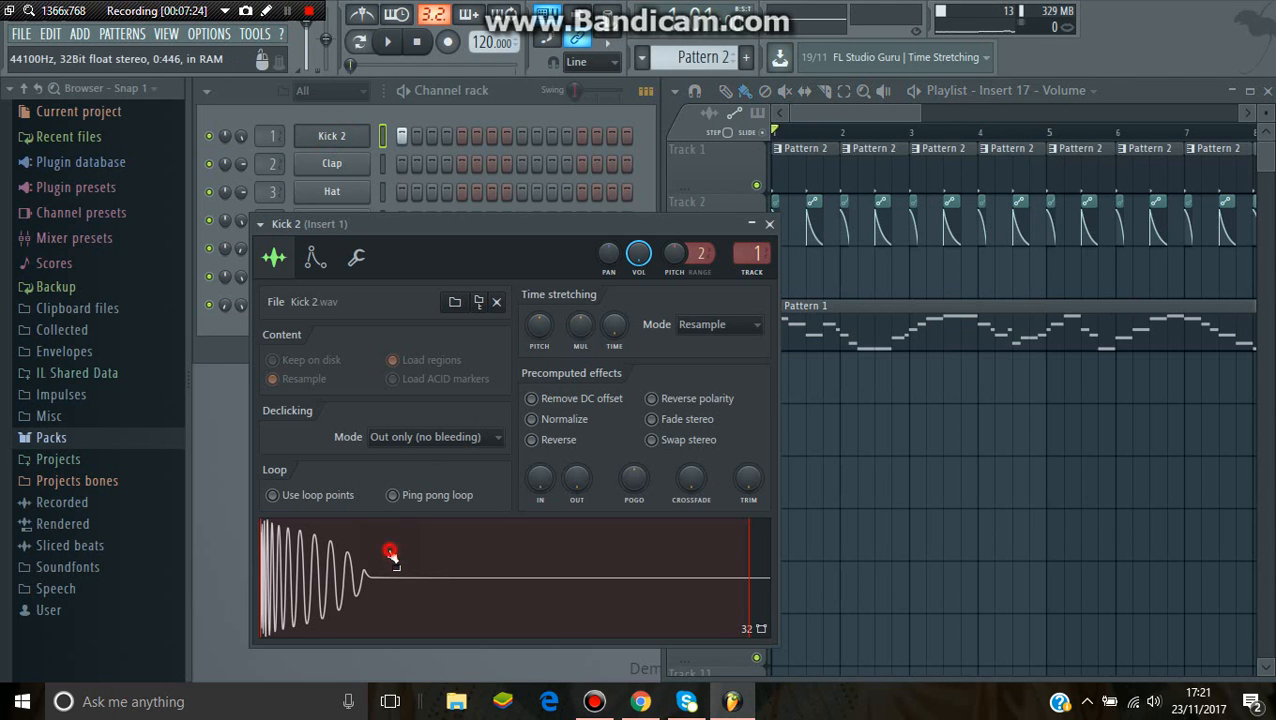
left_click(769, 224)
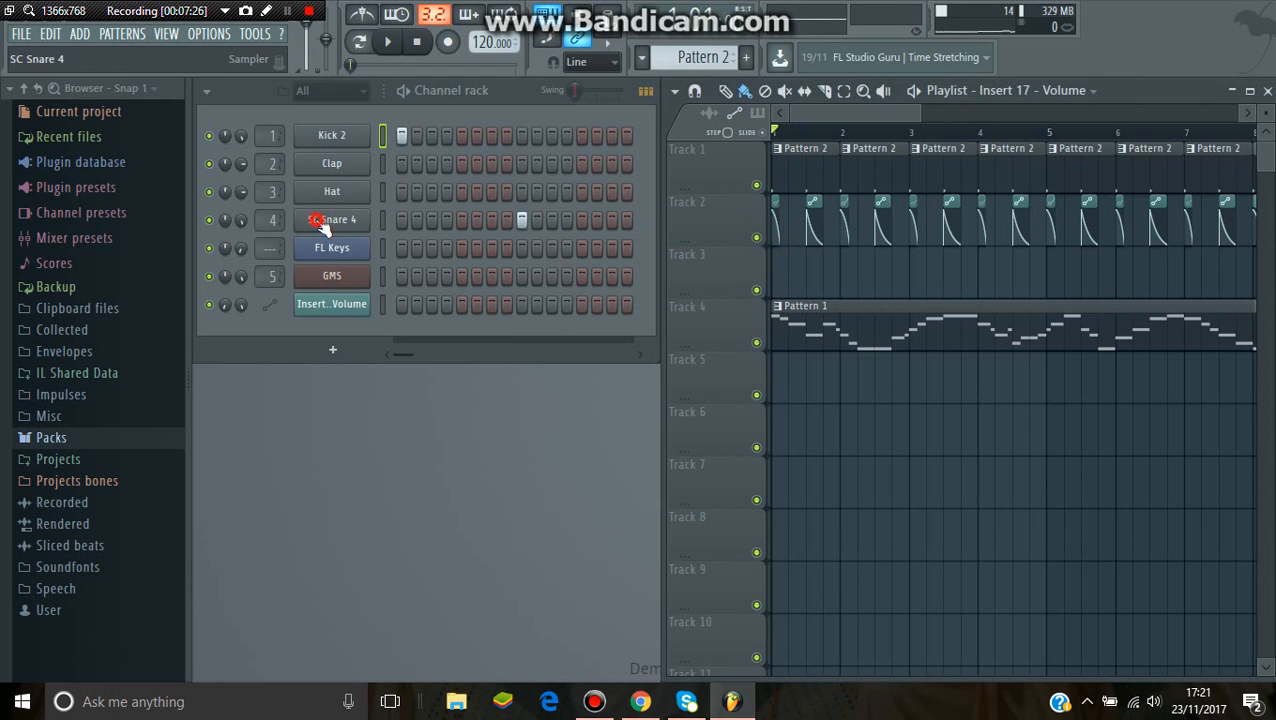
left_click(320, 224)
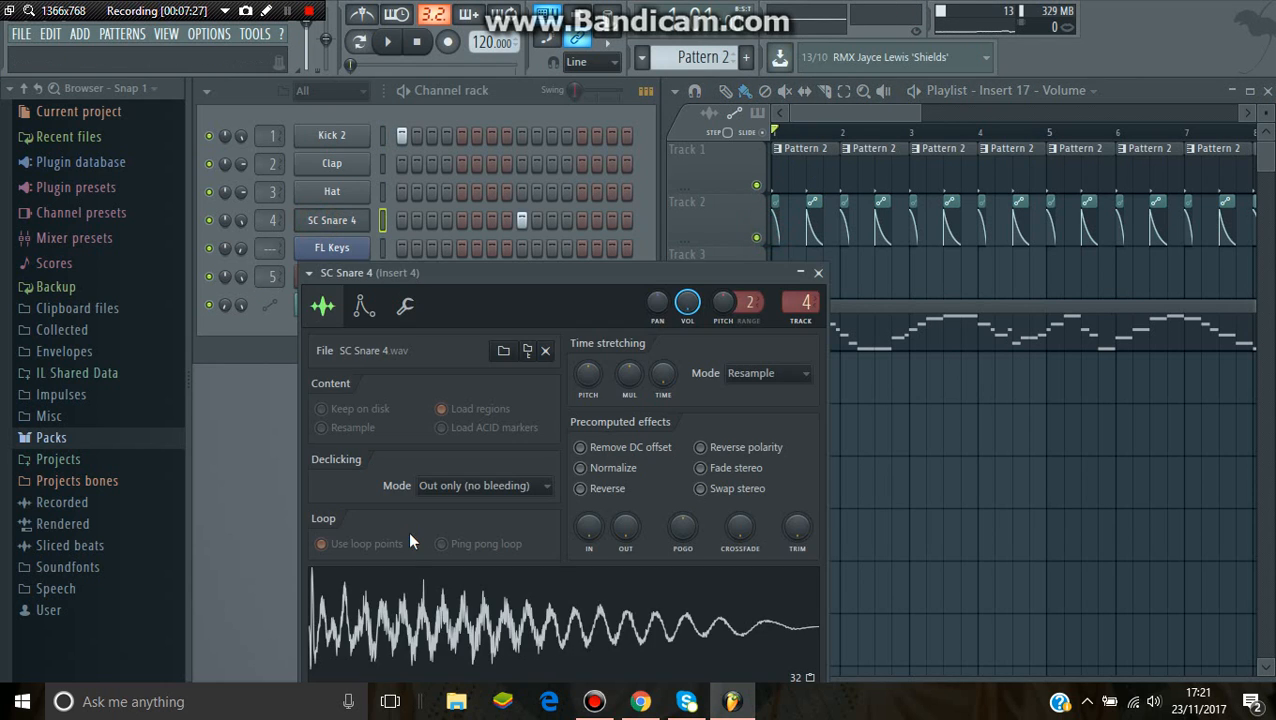
left_click(819, 273)
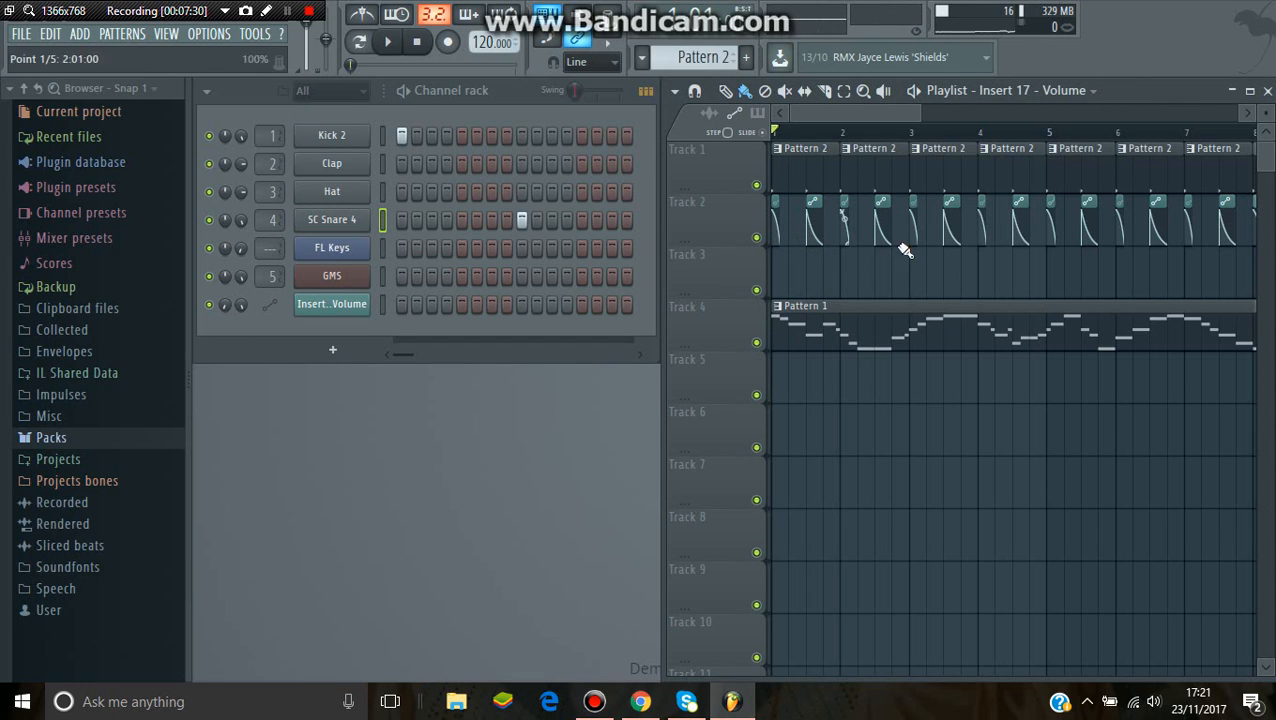
- Raise the Insert 4 volume fader in the mixer to about the level of Insert 1
left_click(166, 36)
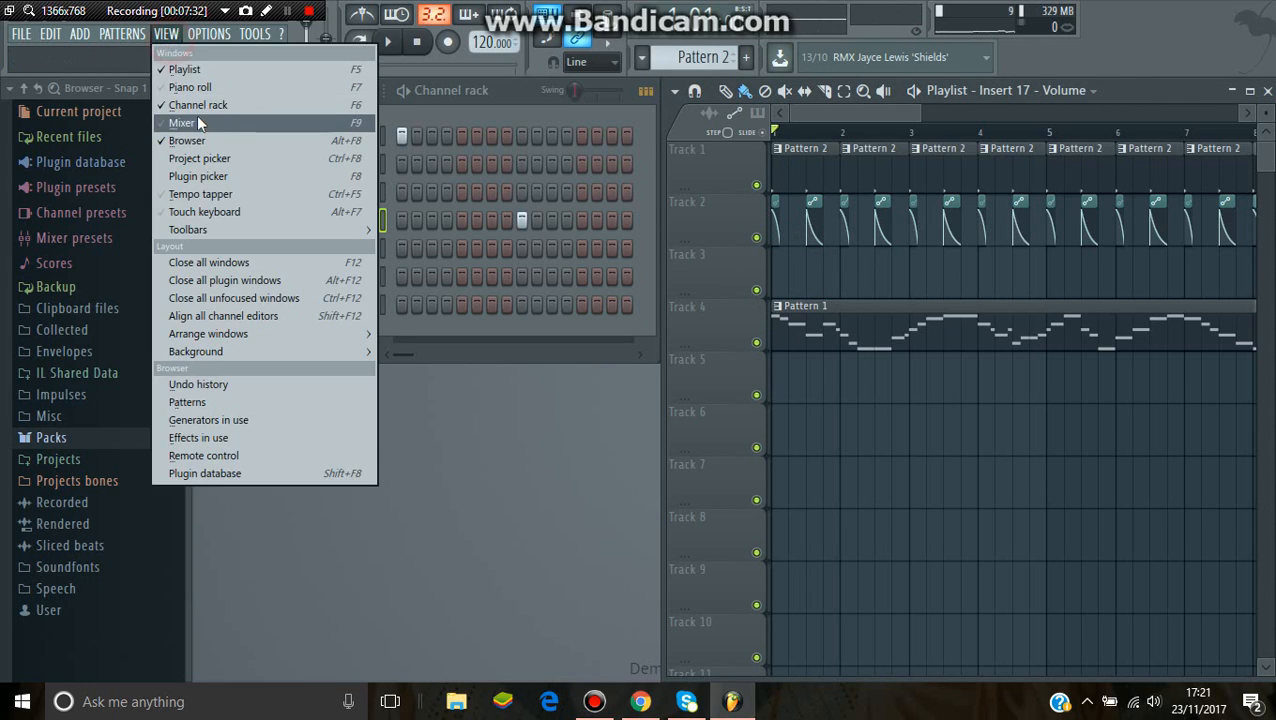
left_click(196, 122)
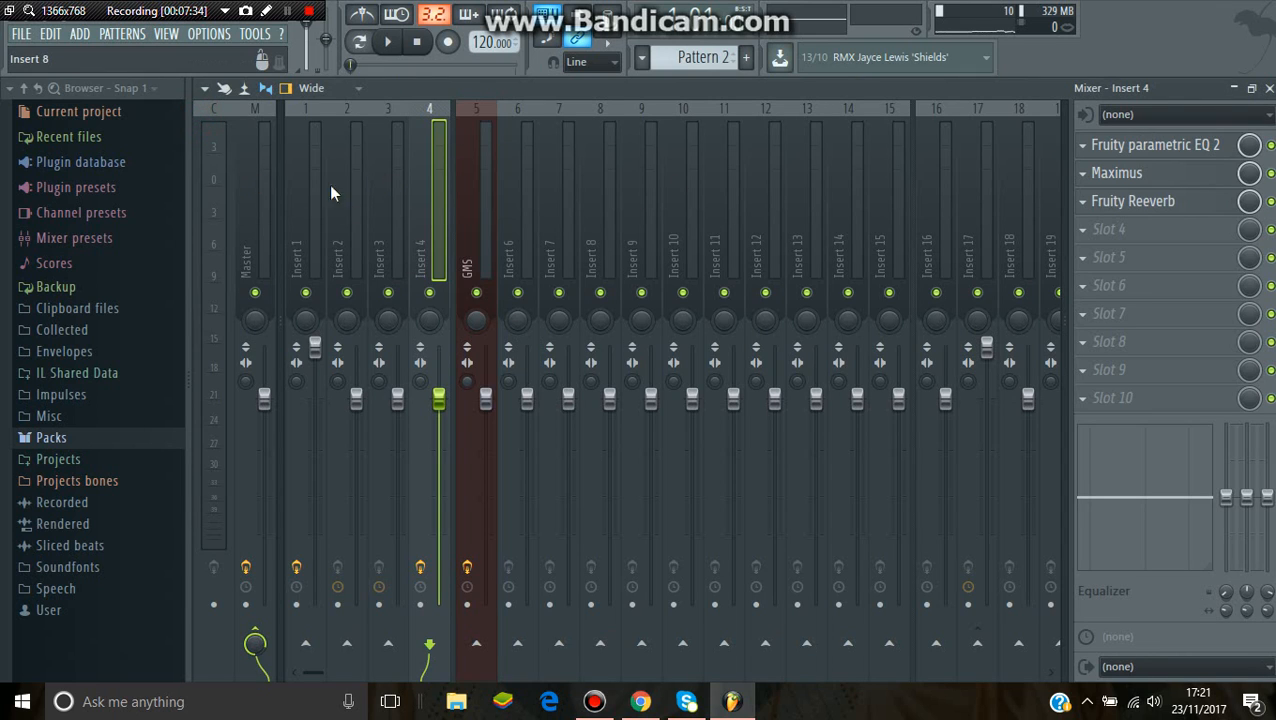
left_click(393, 197)
left_click(345, 194)
left_click(436, 199)
left_click_drag(440, 401, 441, 356)
- Review the effects and routing of Inserts 1 to 3 and the GMS track, and close the mixer
left_click(350, 195)
left_click(308, 191)
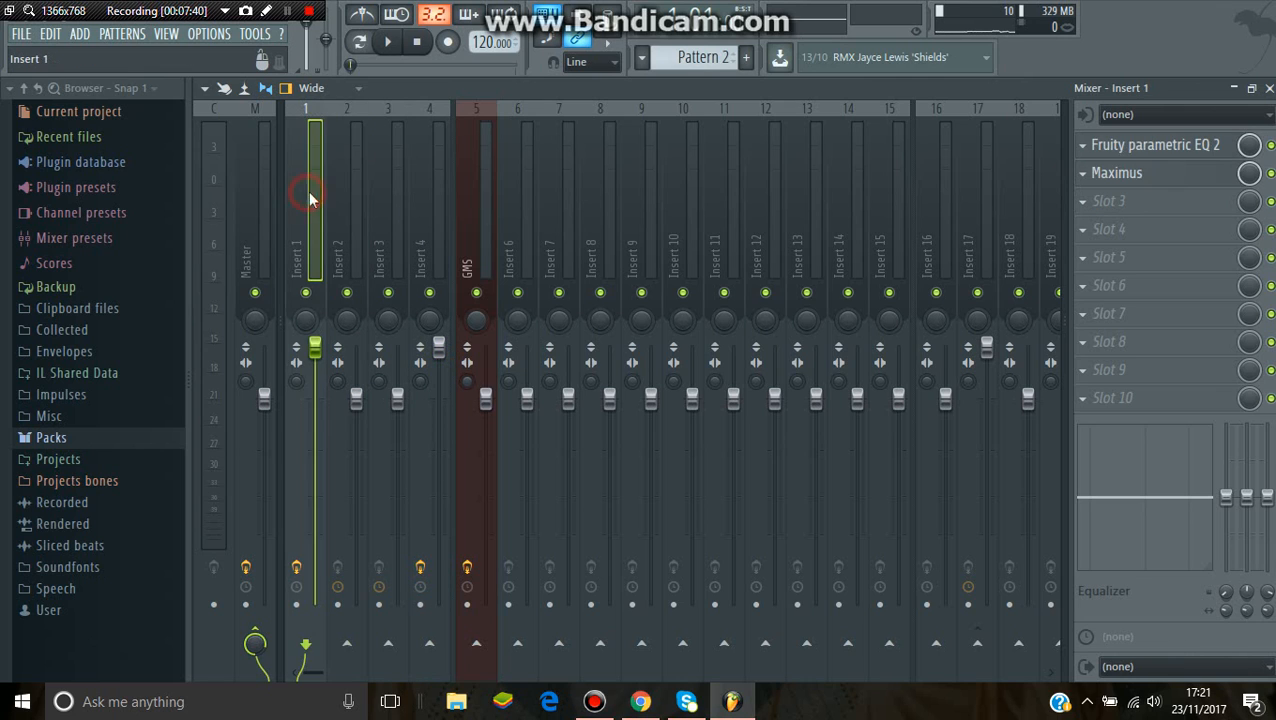
left_click(328, 186)
left_click(399, 205)
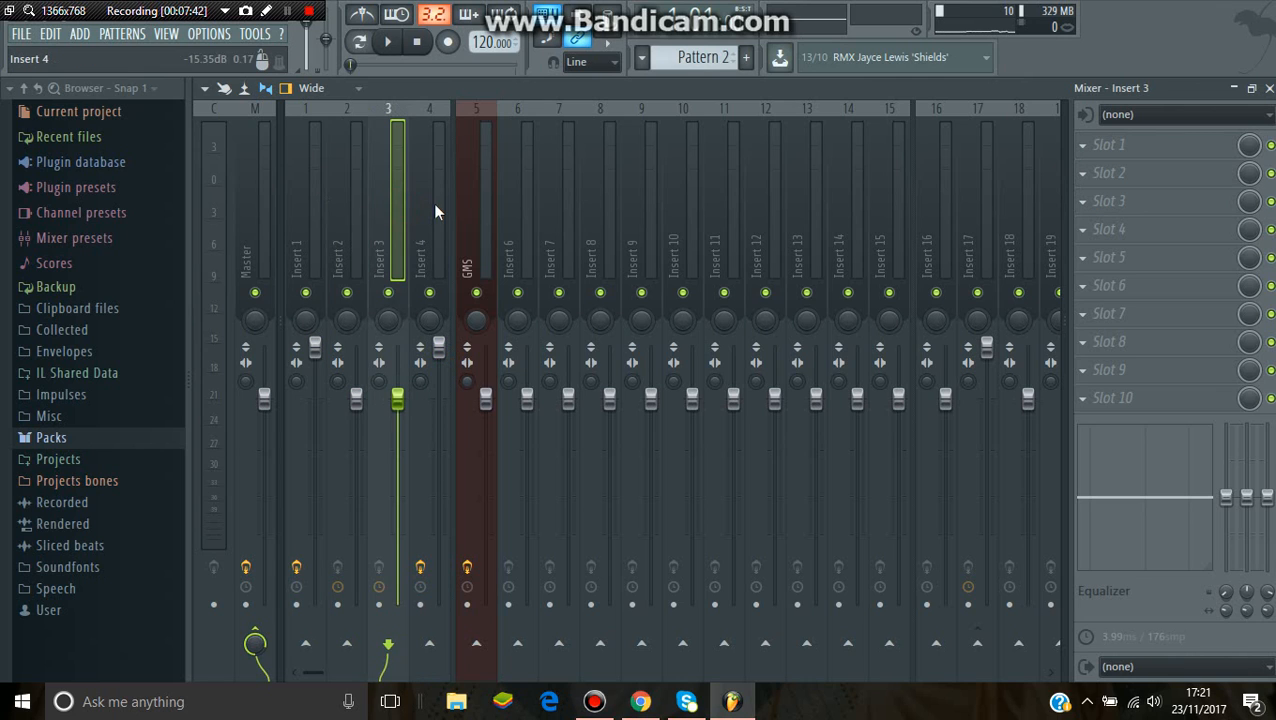
left_click(477, 198)
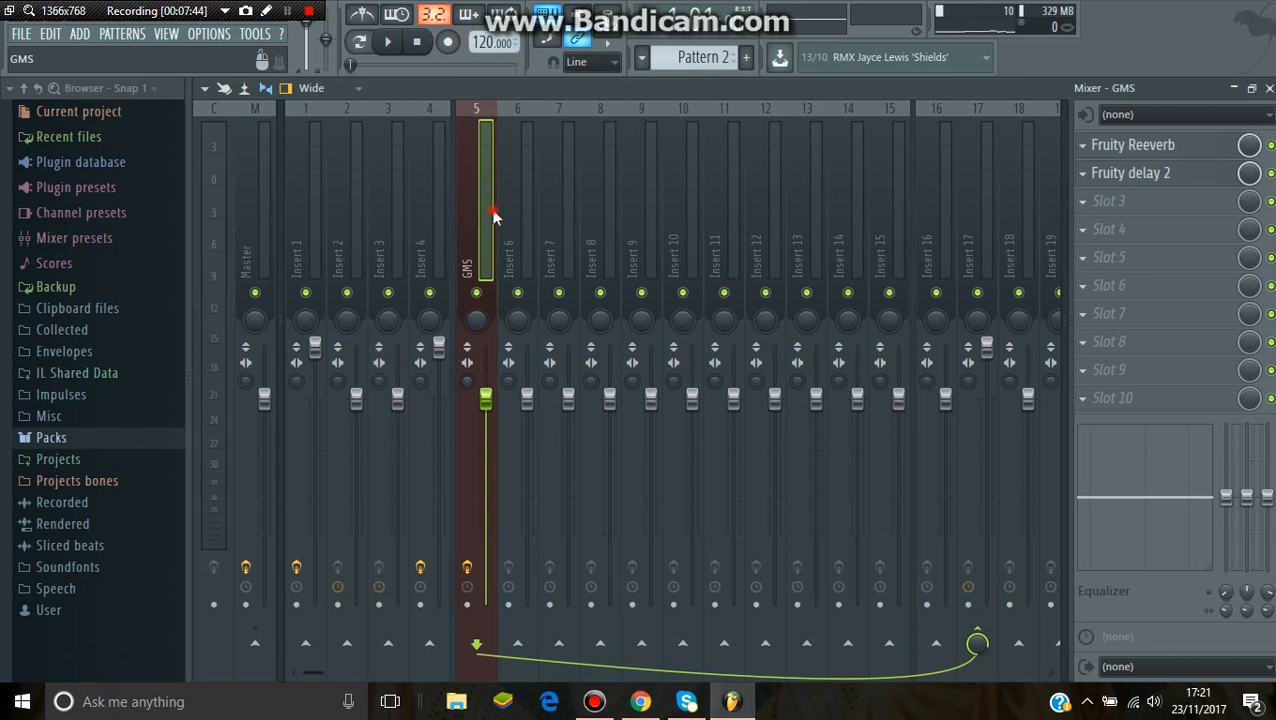
mouse_move(492, 211)
left_mouse_down()
mouse_move(604, 208)
mouse_move(491, 194)
left_mouse_up()
left_click(1268, 88)
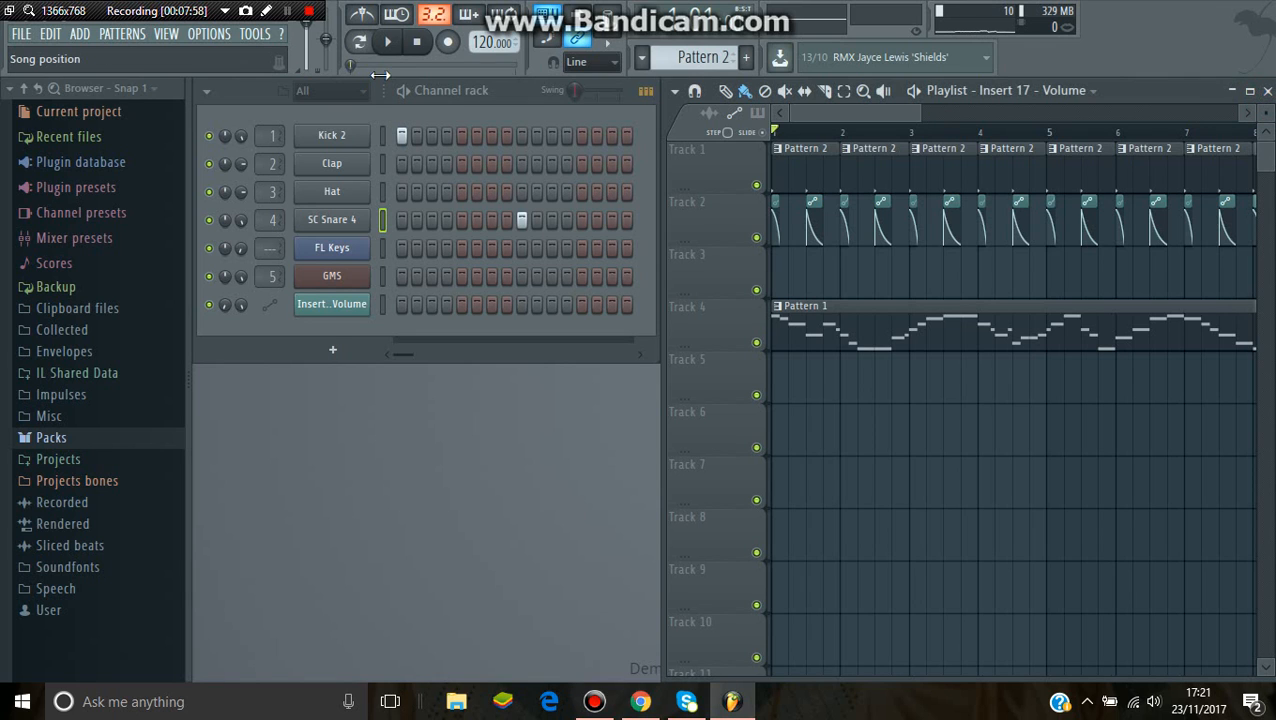
- Play the arrangement while checking the mixer levels and the playlist through bar 8, and stop playback
left_click(387, 41)
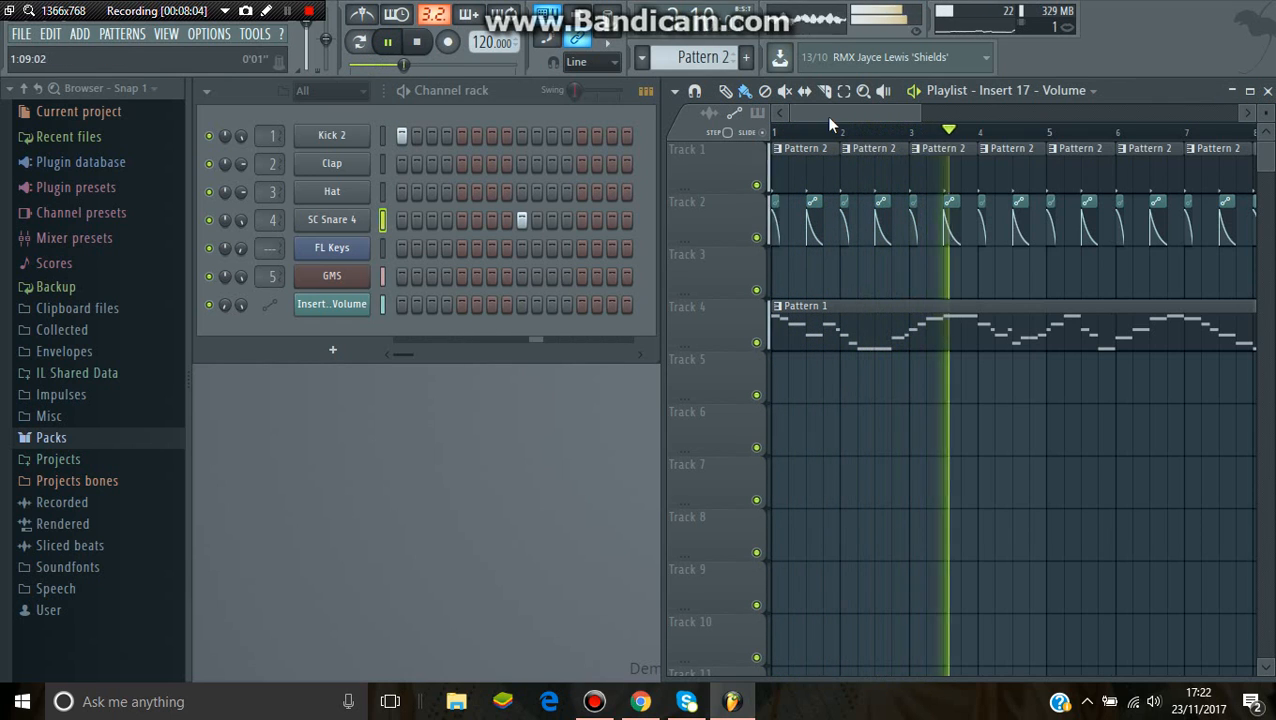
left_click(167, 34)
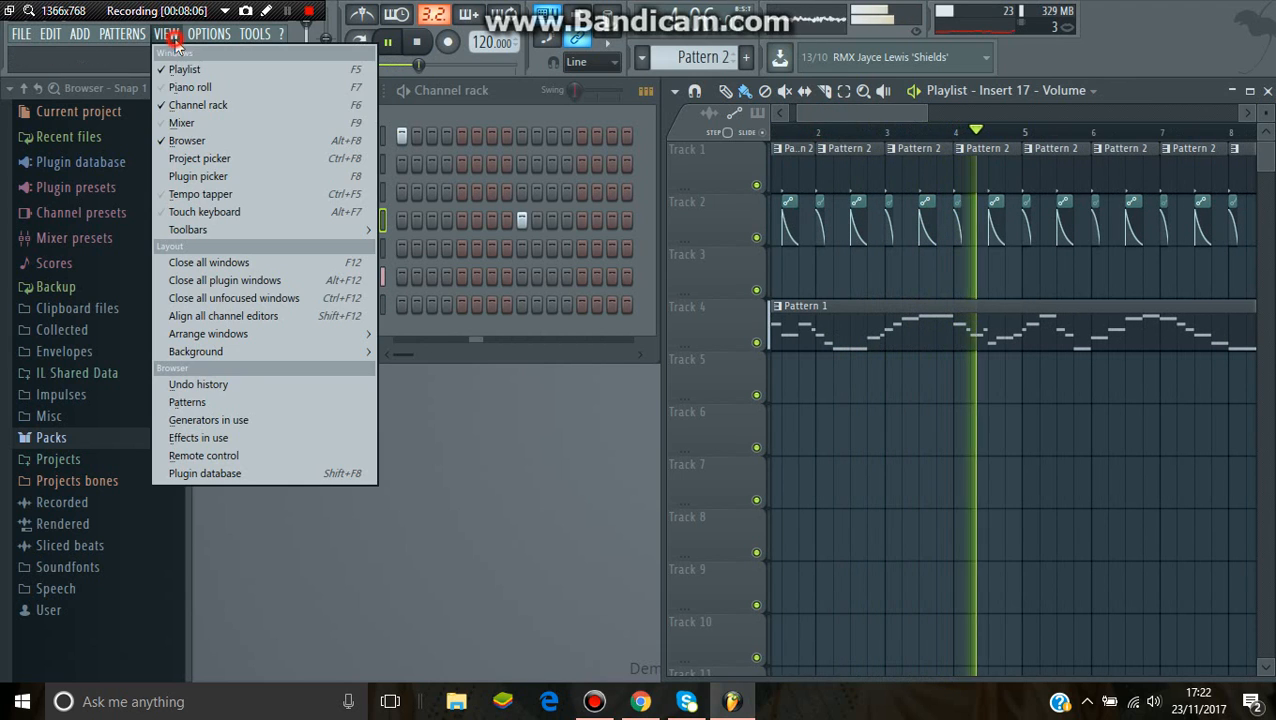
left_click(197, 121)
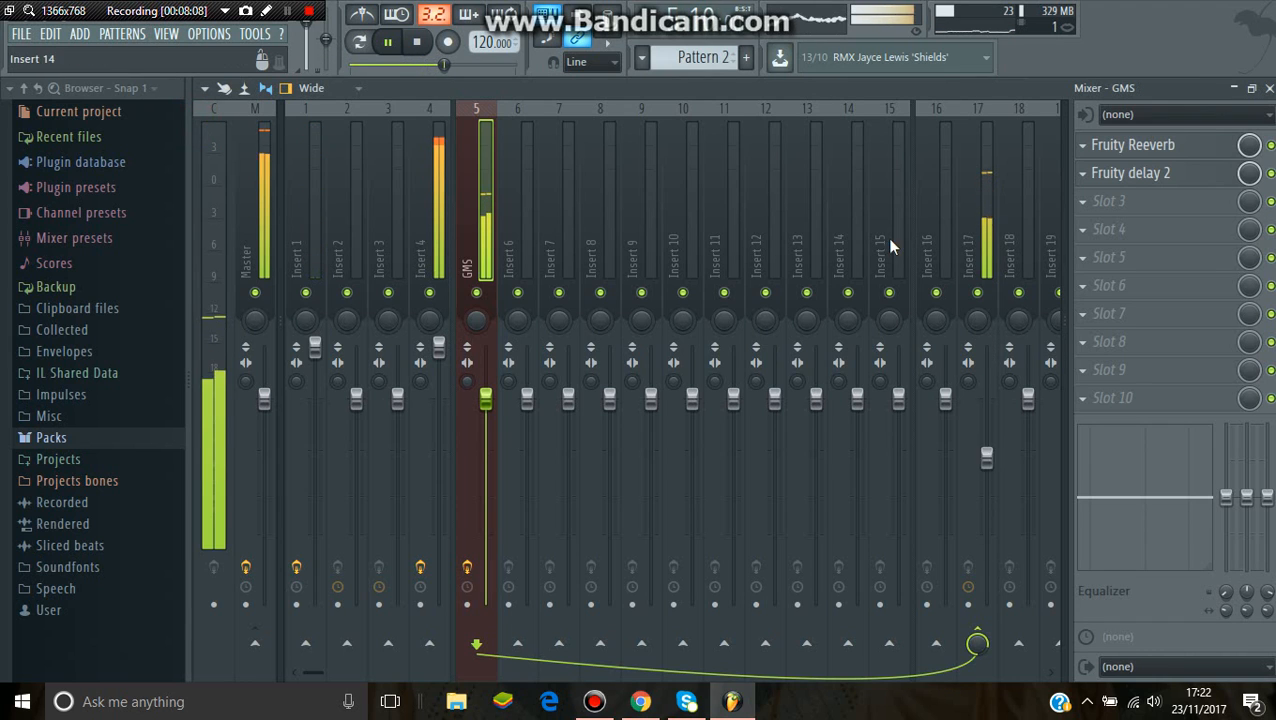
left_click(1252, 90)
key("F9")
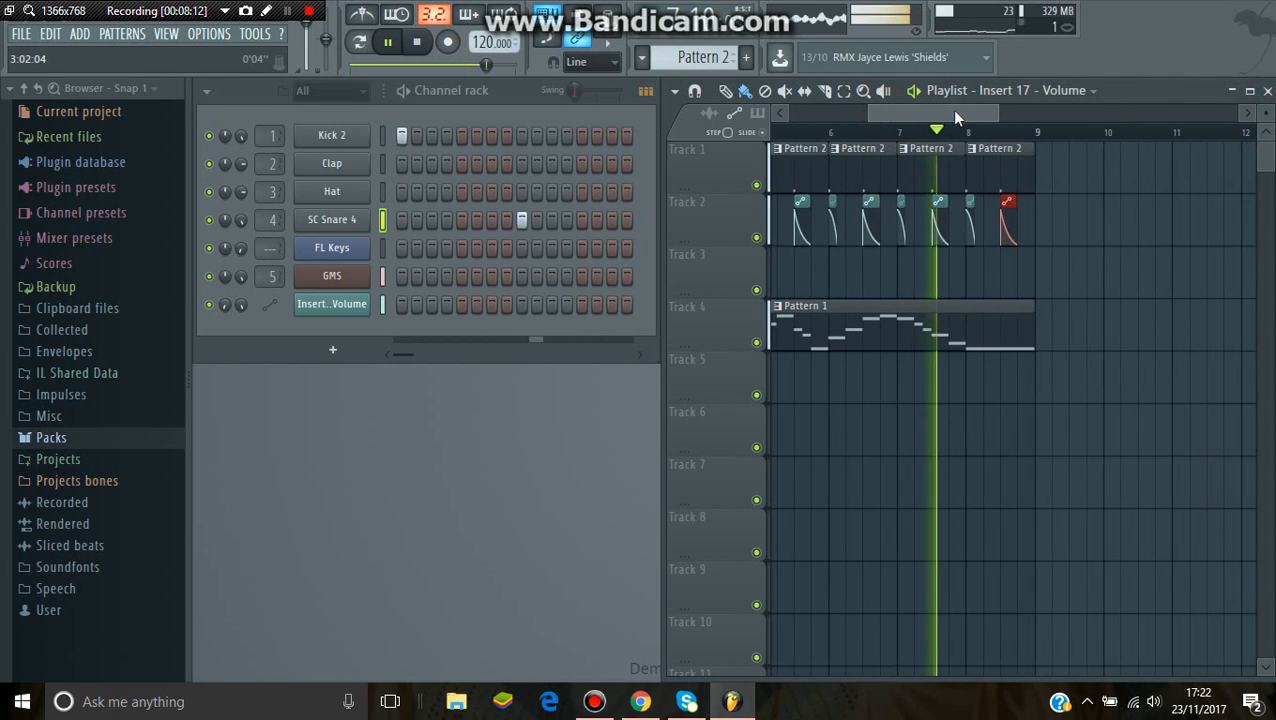
left_click_drag(955, 117, 962, 109)
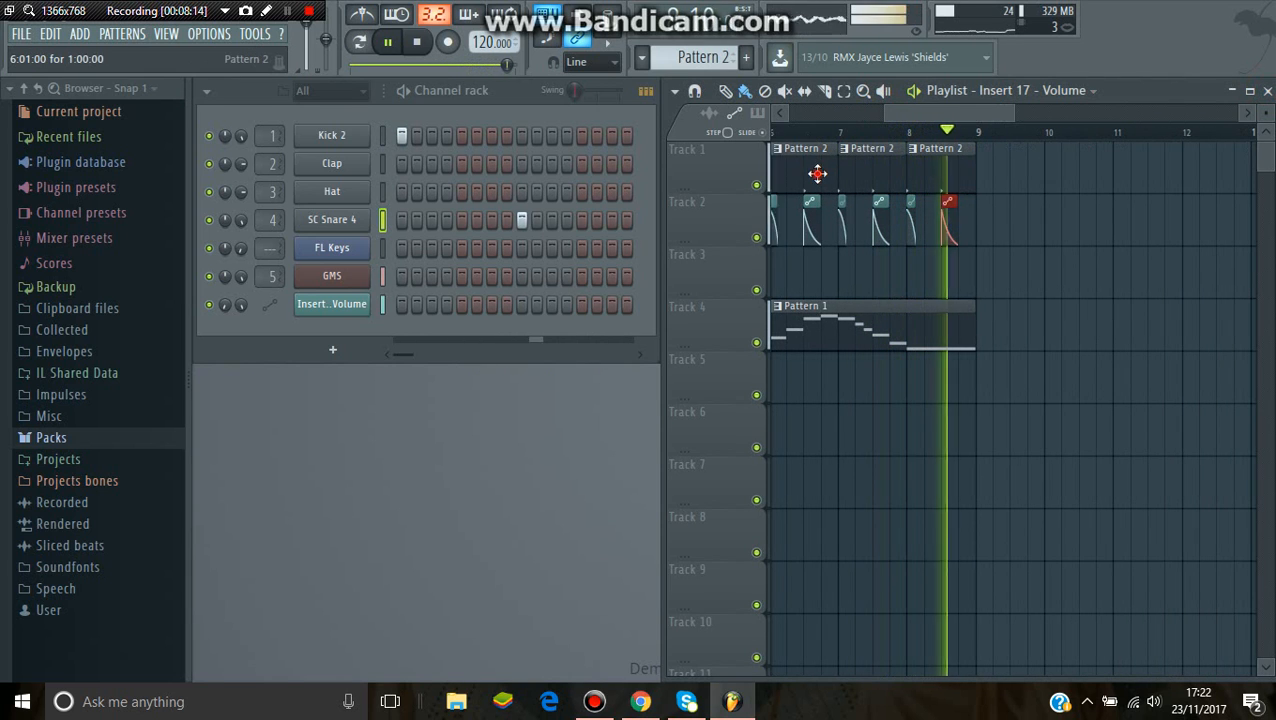
key("space")
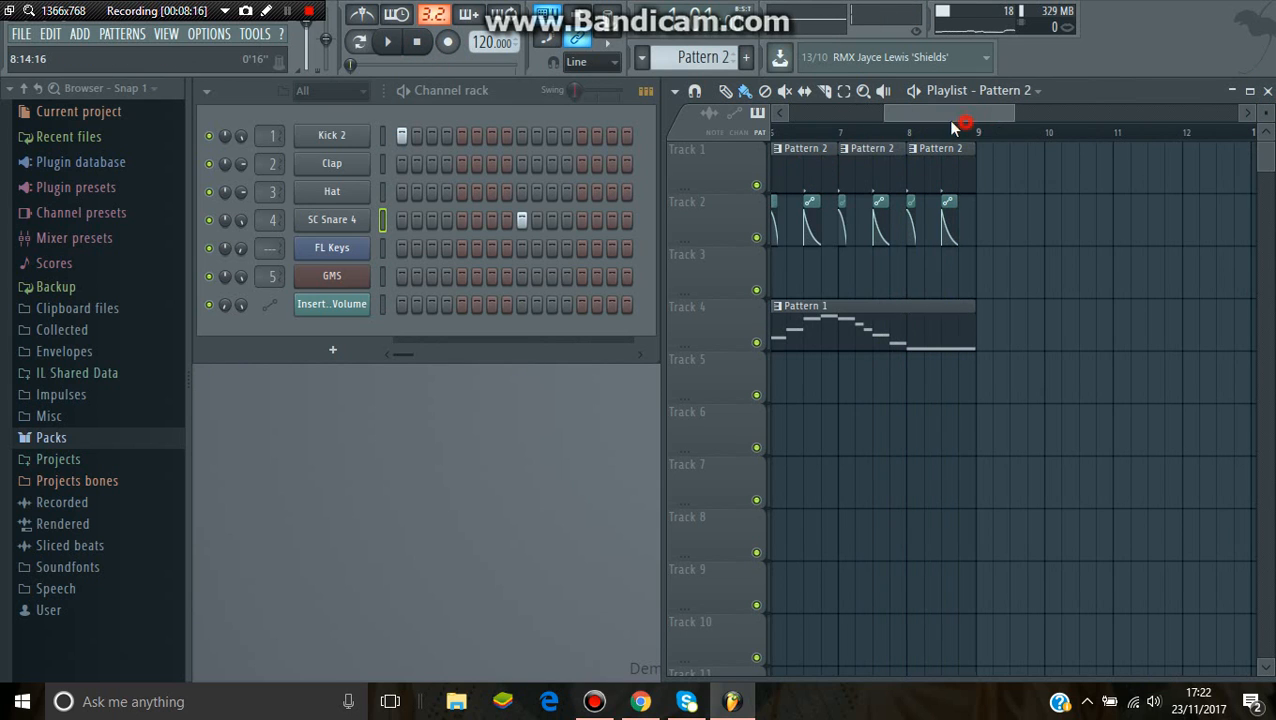
- Examine the GMS track's routing to Insert 17 in the mixer and the Insert 17 volume automation clips in the playlist
left_click(166, 33)
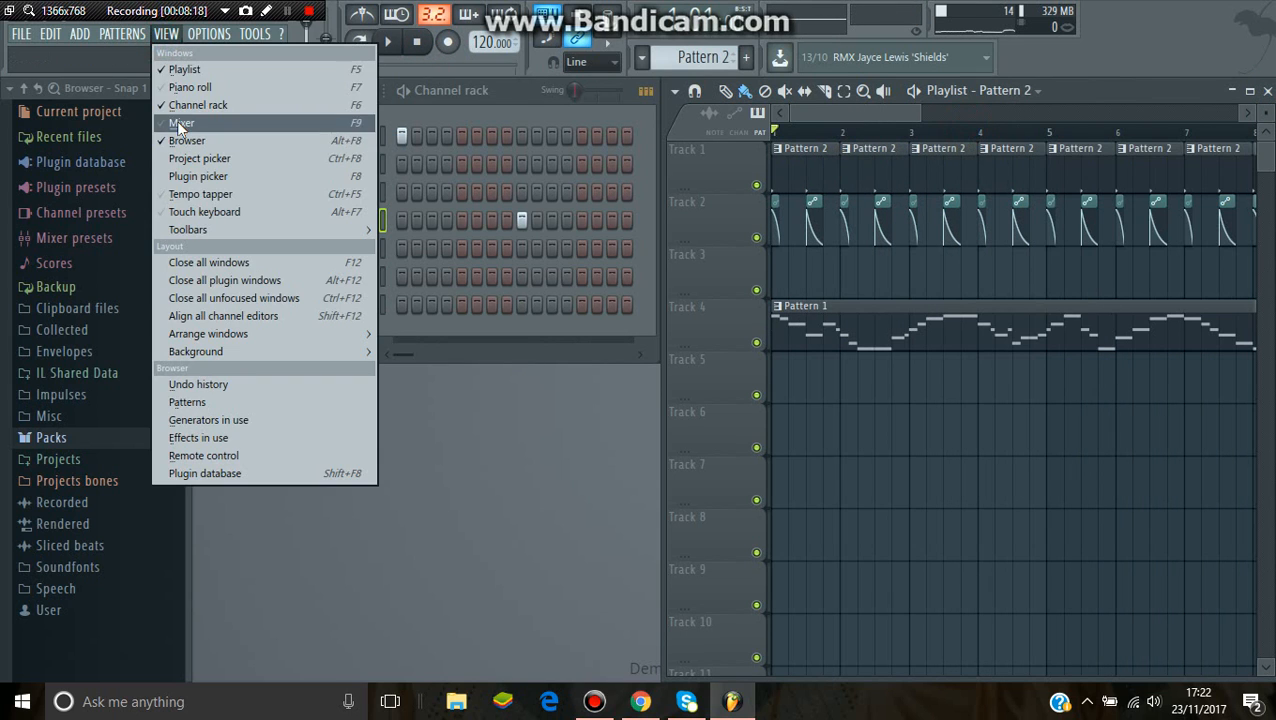
left_click(181, 123)
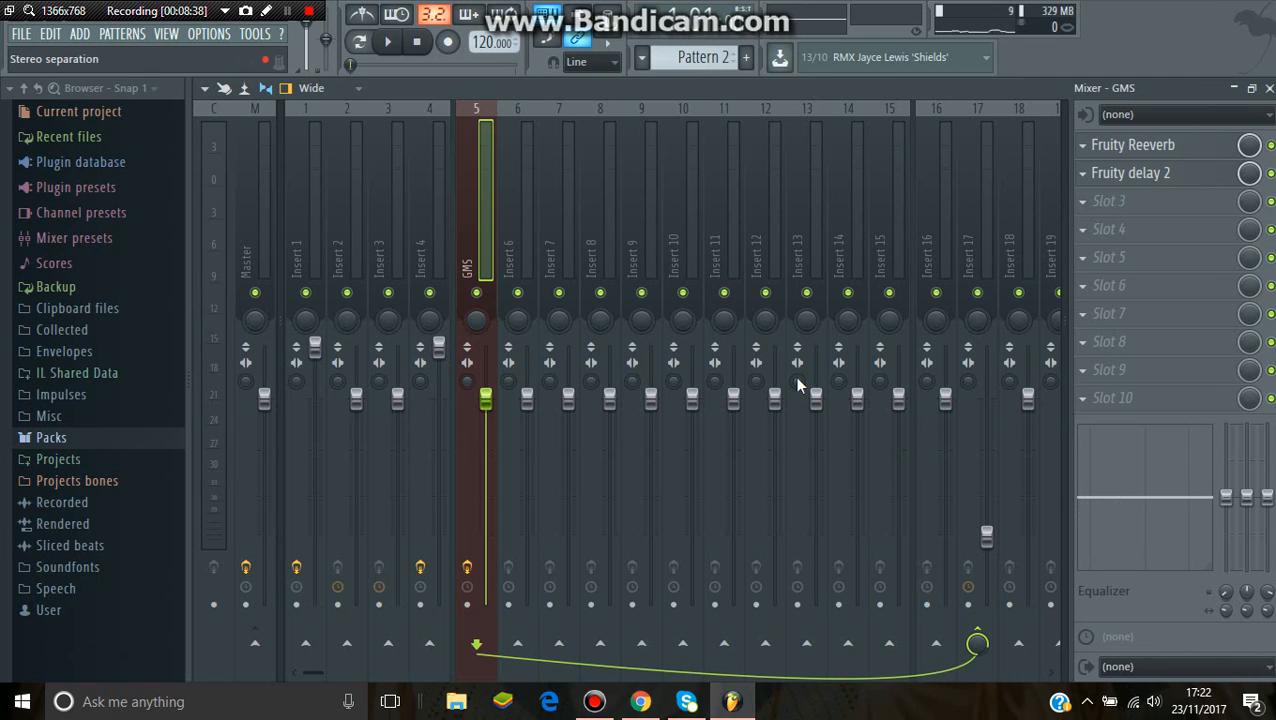
left_click_drag(485, 398, 487, 399)
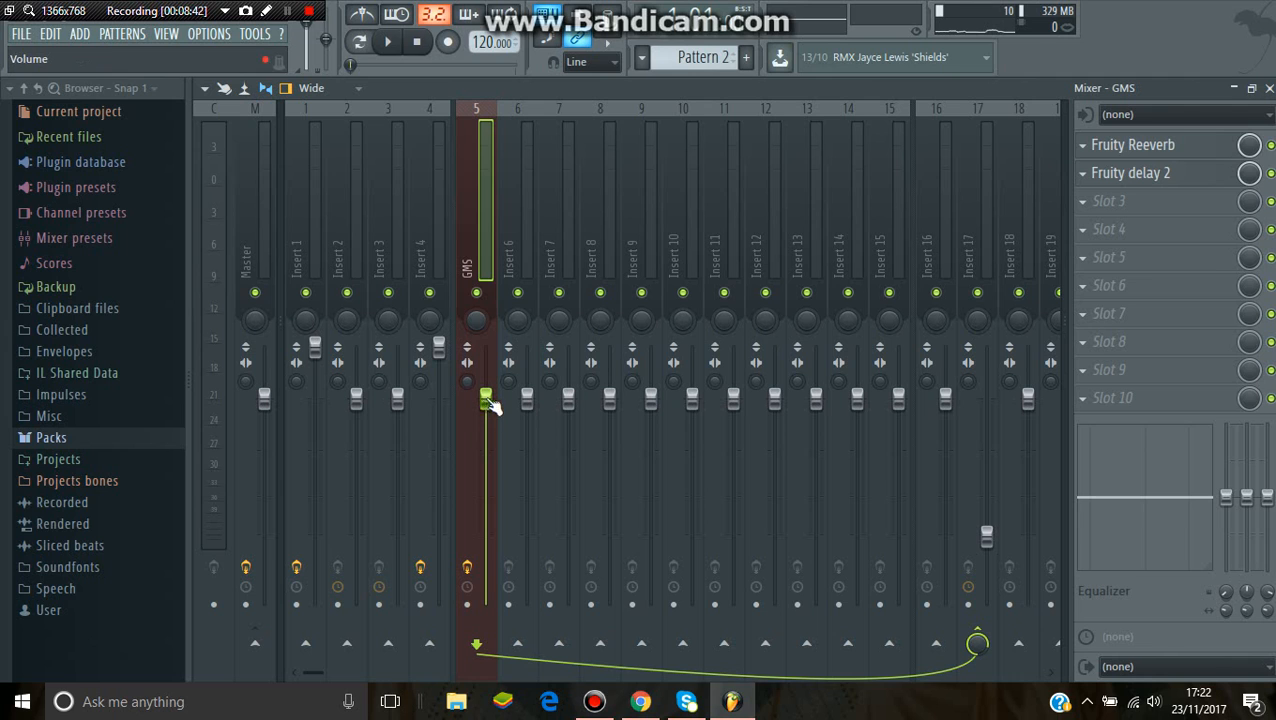
left_click(1269, 88)
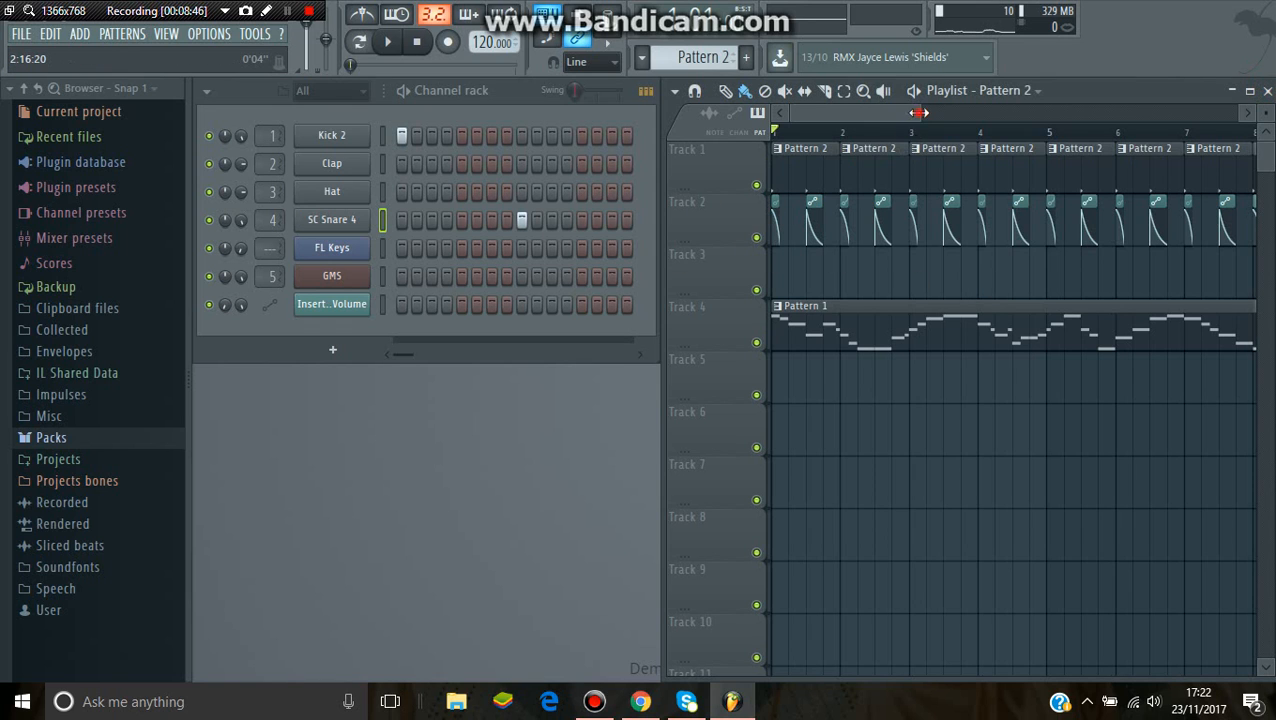
left_click_drag(918, 112, 792, 112)
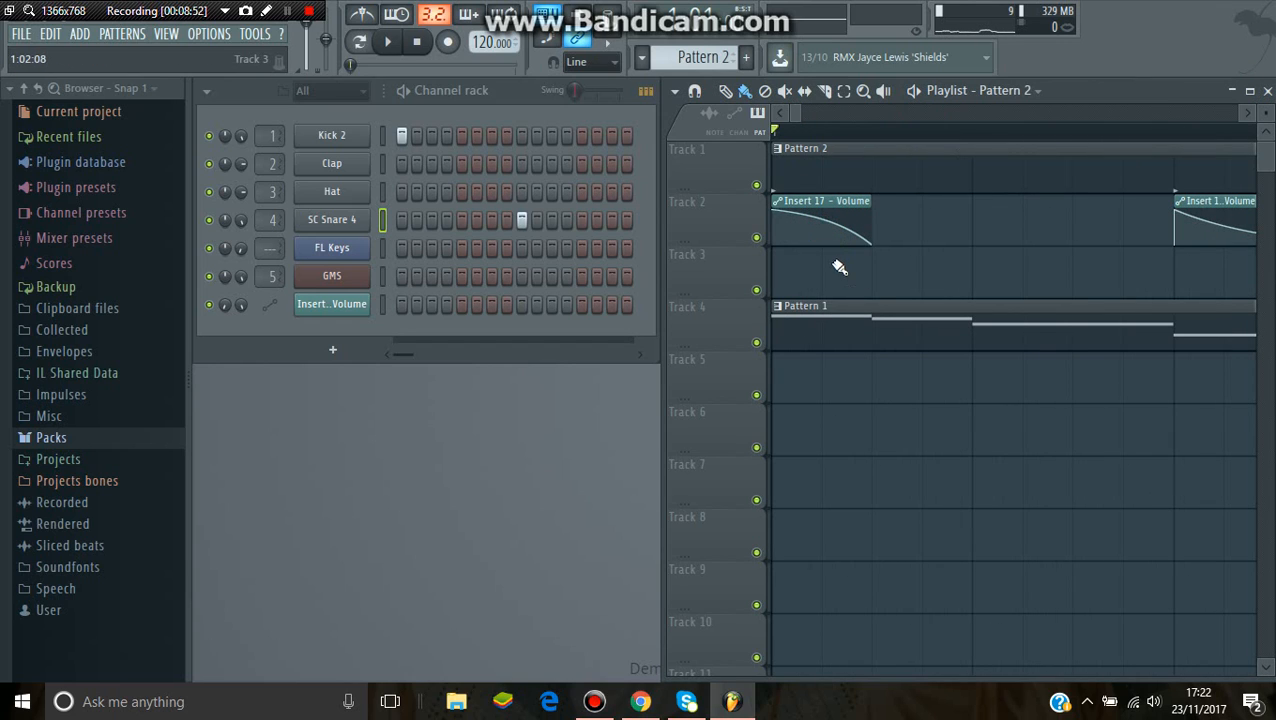
left_click_drag(799, 115, 884, 117)
- Examine the controller link and mapping formula of the Insert 17 volume fader, and close the settings and the mixer
left_click(155, 33)
left_click(190, 126)
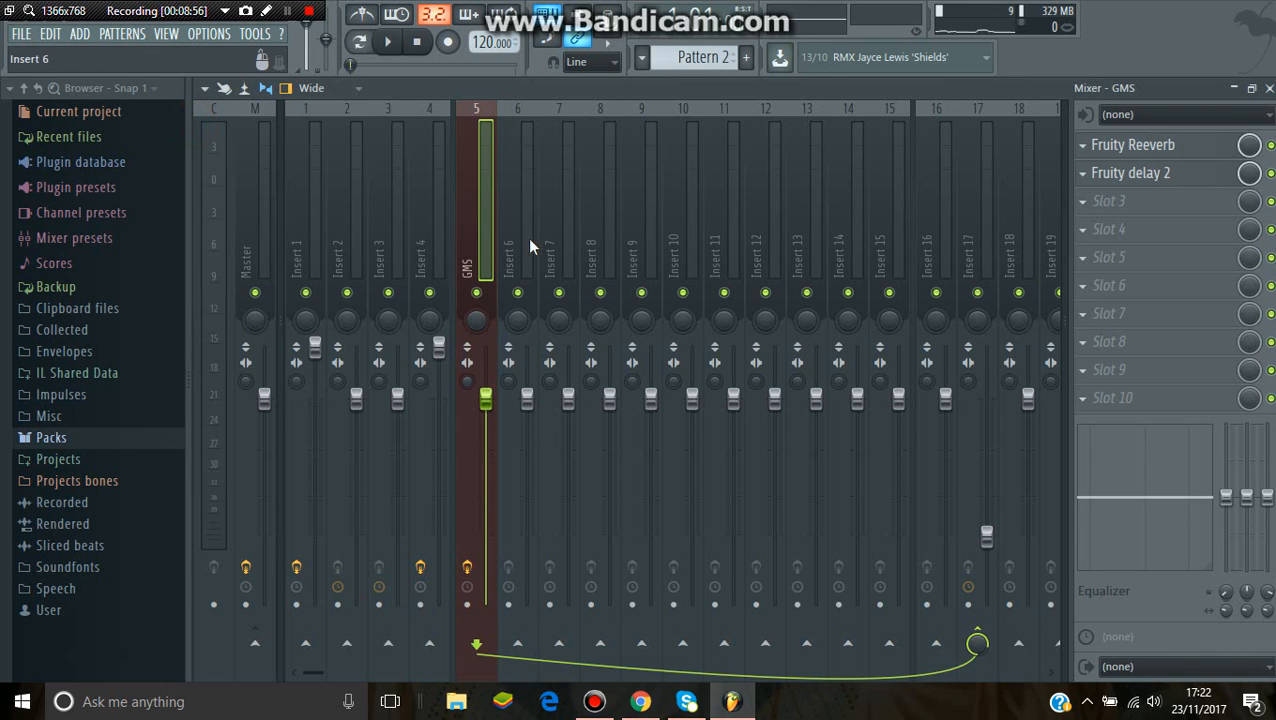
left_click(979, 232)
right_click(988, 545)
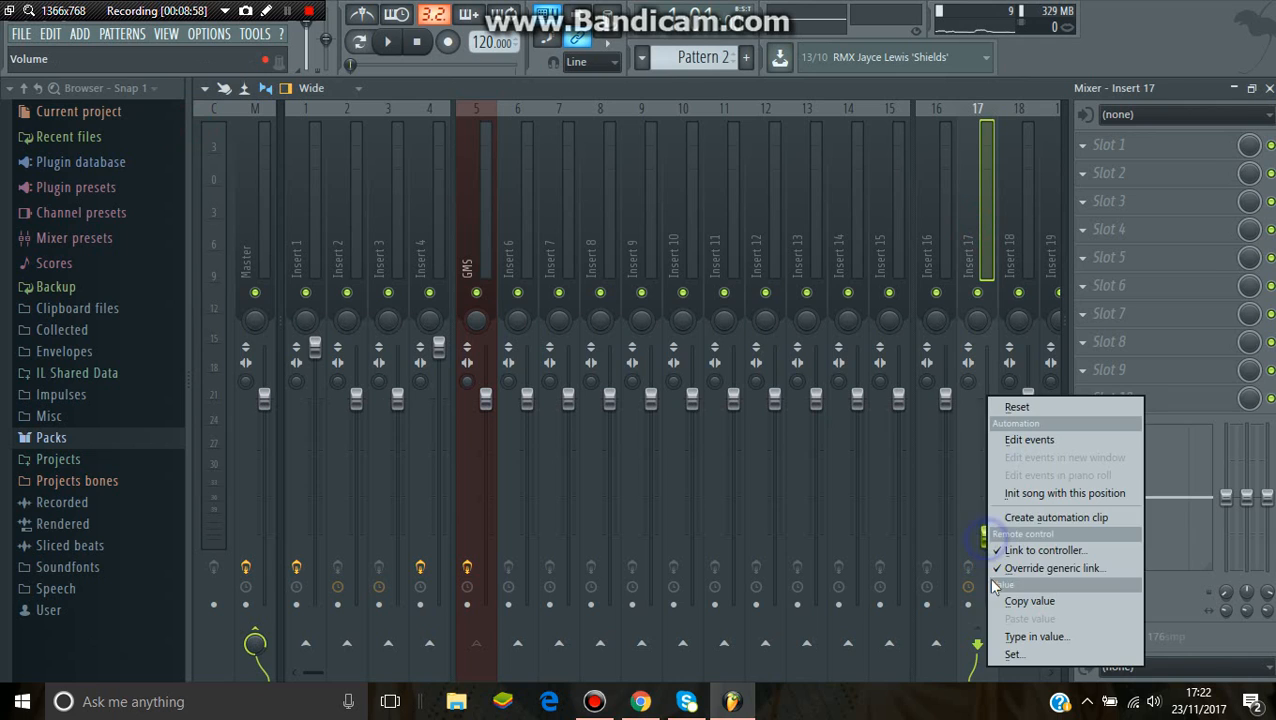
left_click(1002, 541)
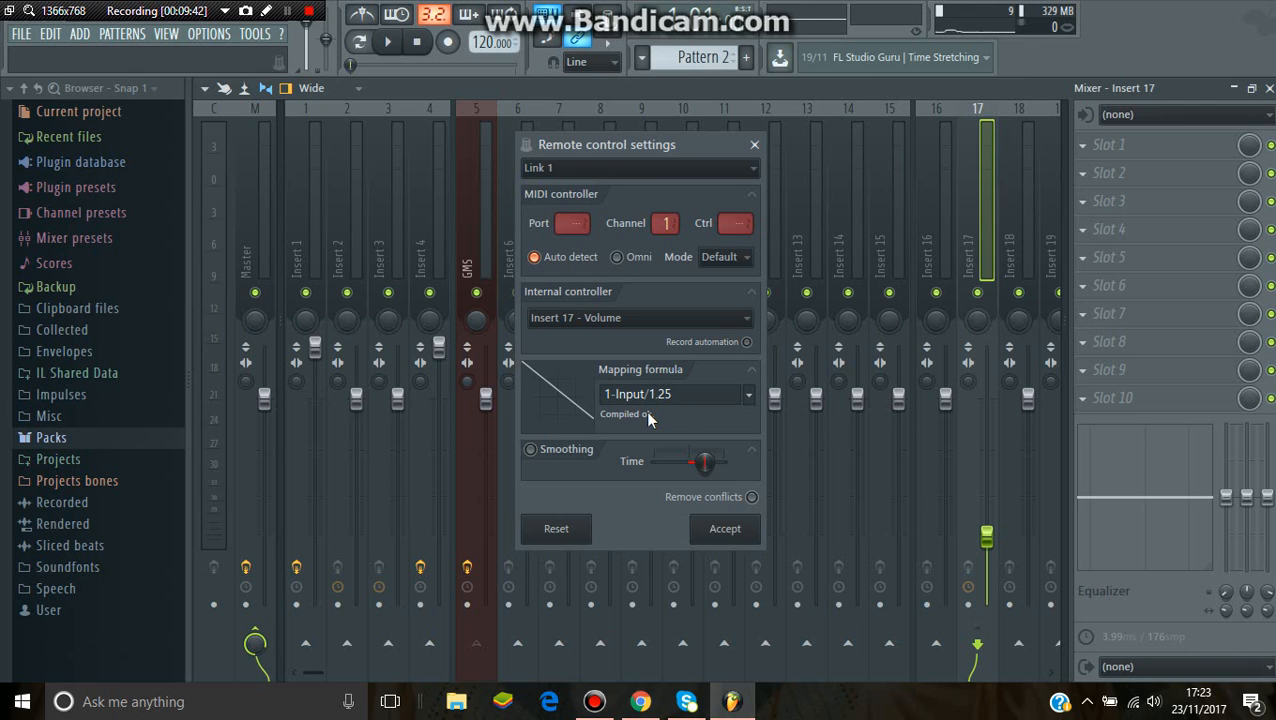
left_click(754, 145)
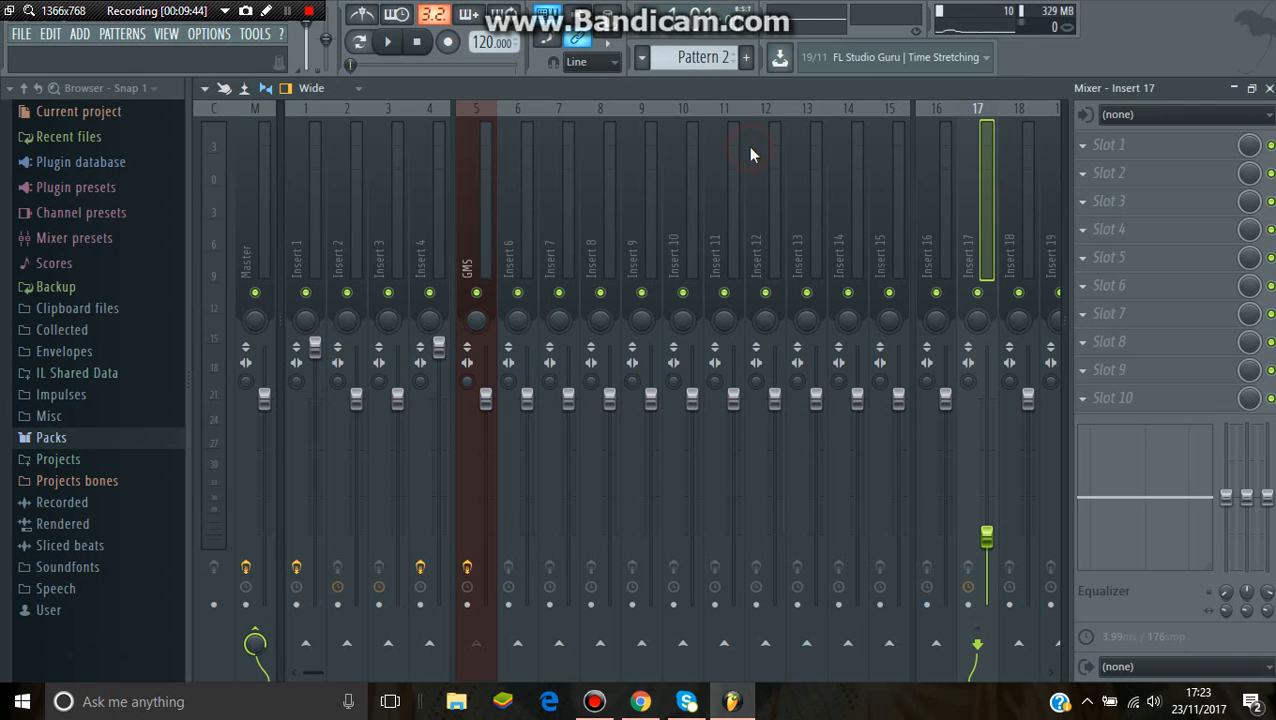
left_click(1269, 88)
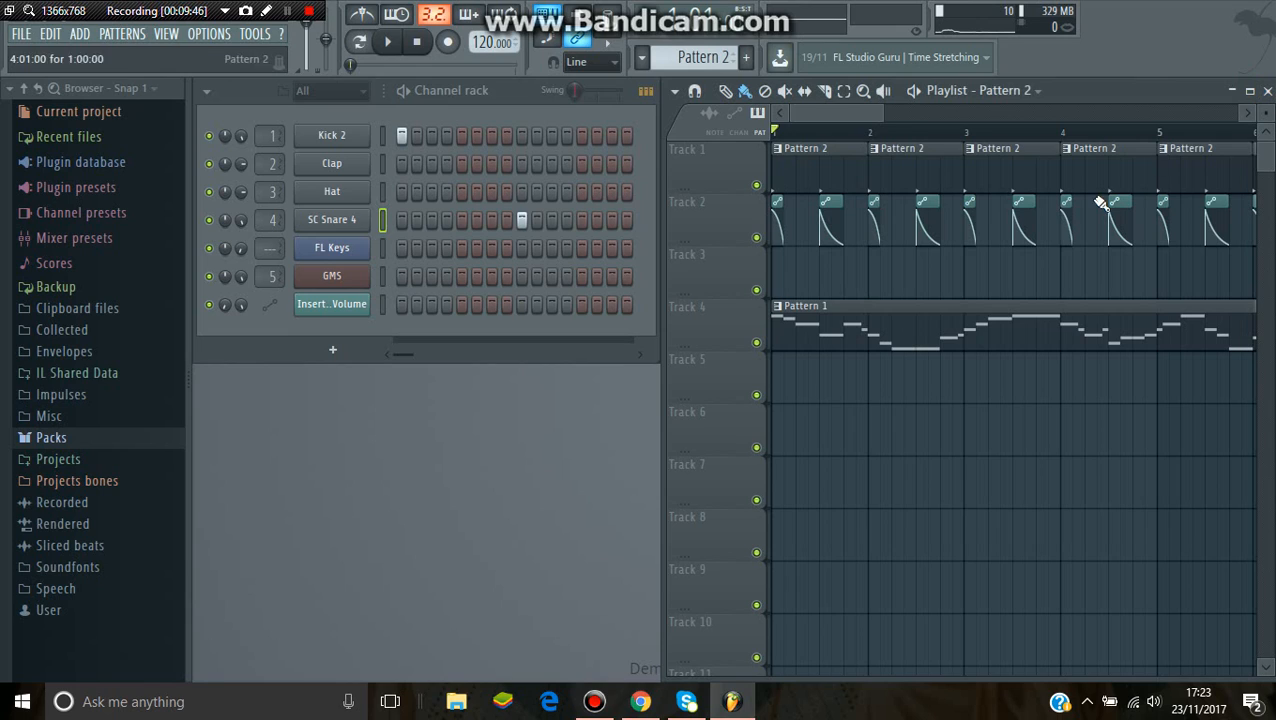